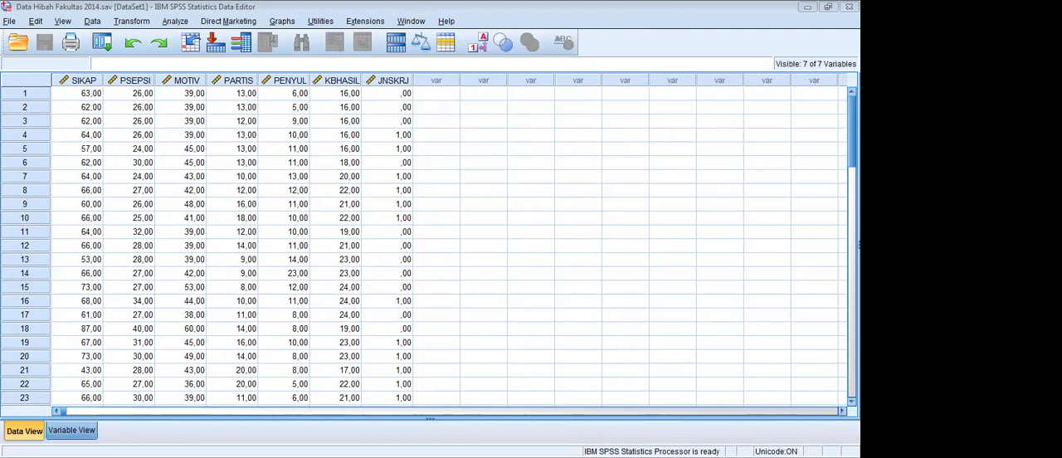
# - Display the dataset's variable definitions in SPSS and start a new blank path diagram in Amos
pyautogui.click(71, 430)
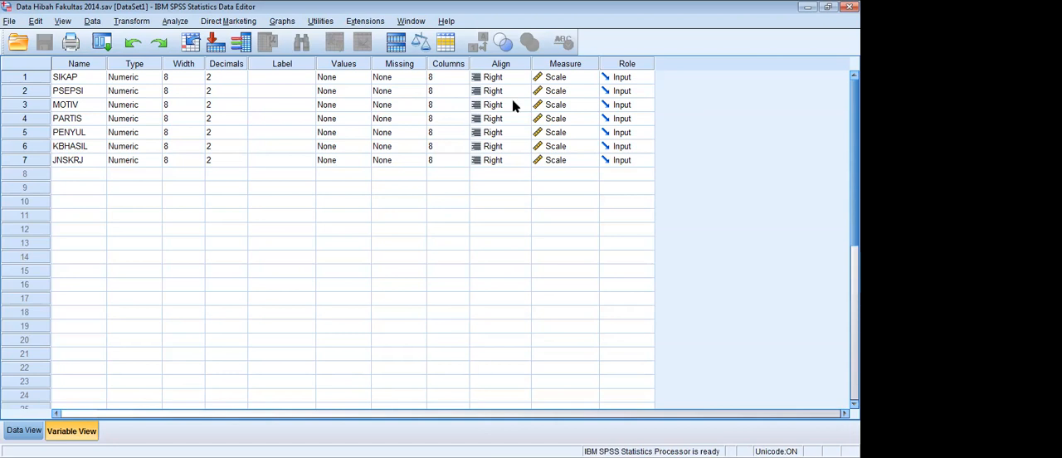
pyautogui.click(653, 33)
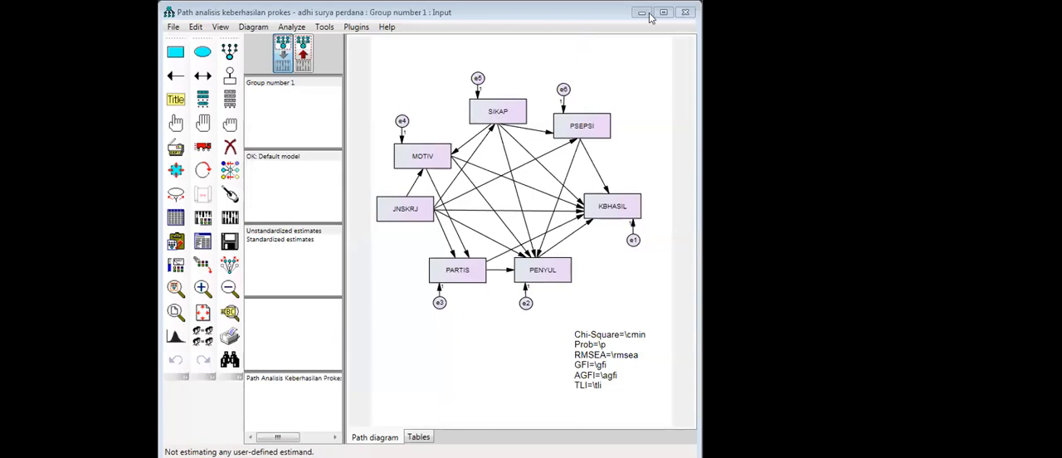
pyautogui.click(662, 12)
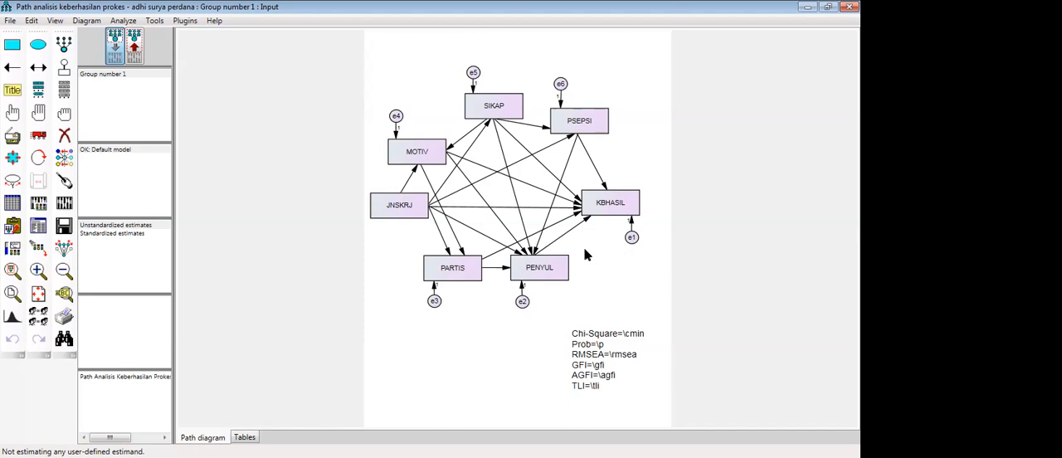
pyautogui.click(10, 21)
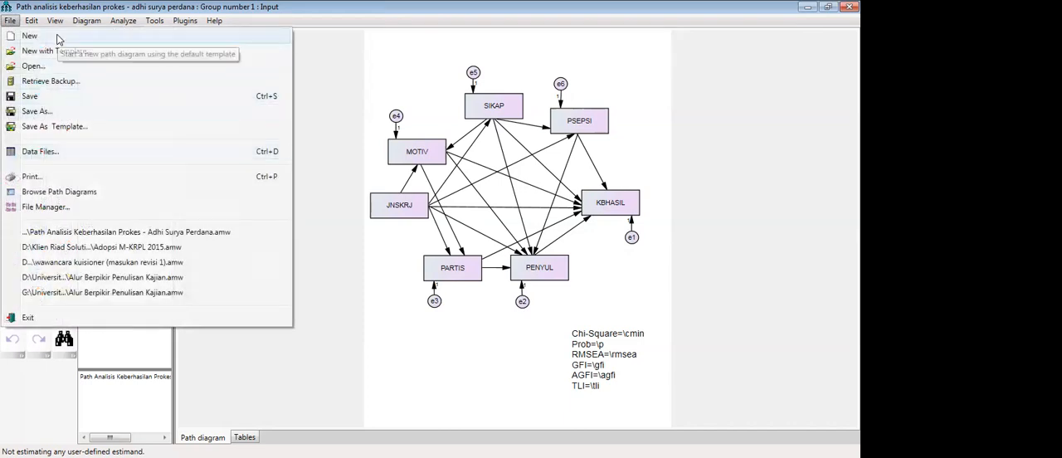
pyautogui.click(33, 35)
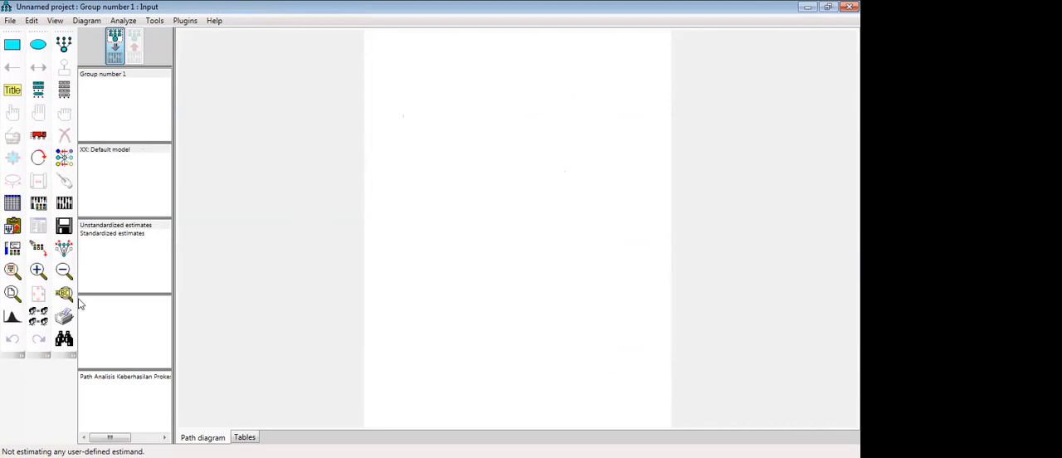
# - Draw one observed-variable rectangle near the upper left of the page and duplicate it downward into a column of five
pyautogui.click(12, 44)
pyautogui.moveTo(415, 119); pyautogui.dragTo(439, 131)
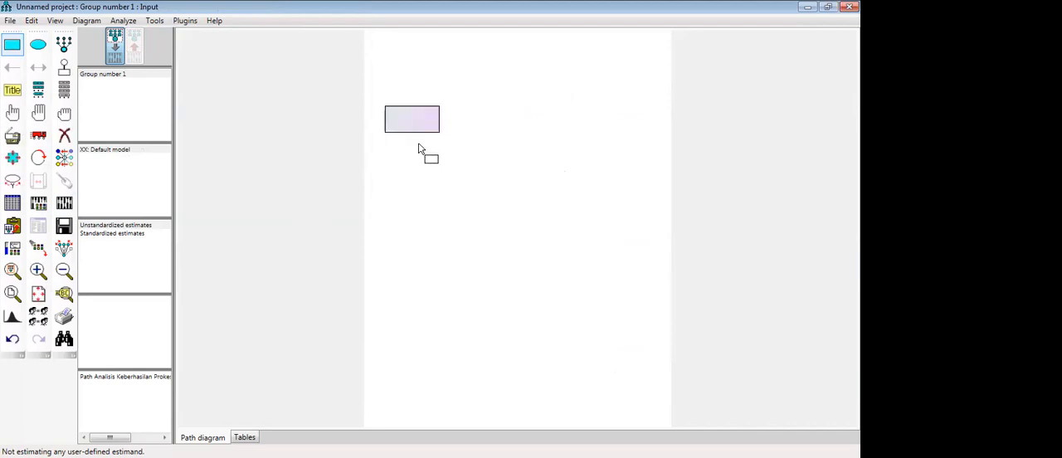
pyautogui.click(15, 138)
pyautogui.moveTo(413, 126); pyautogui.dragTo(414, 259)
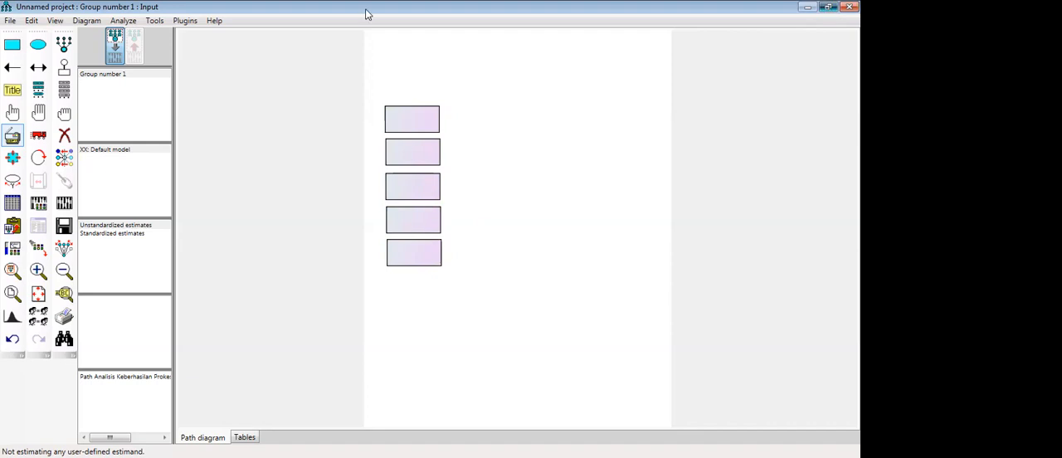
# - Set both the variable name and the variable label of the topmost rectangle to SIKAP
pyautogui.click(827, 8)
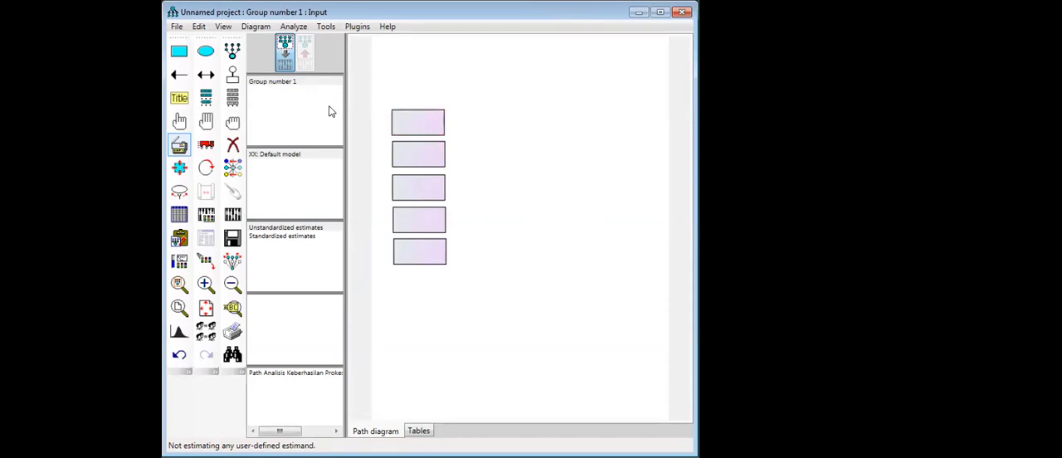
pyautogui.doubleClick(420, 130)
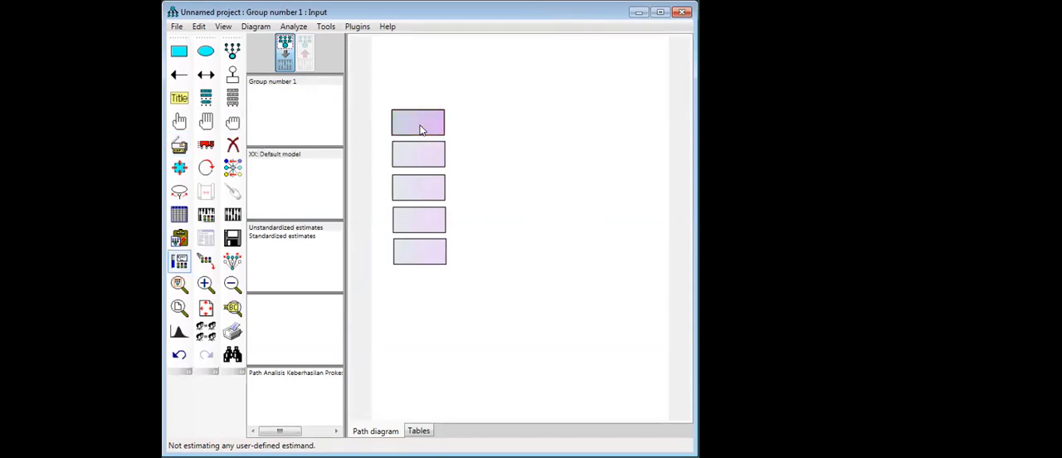
pyautogui.click(420, 131)
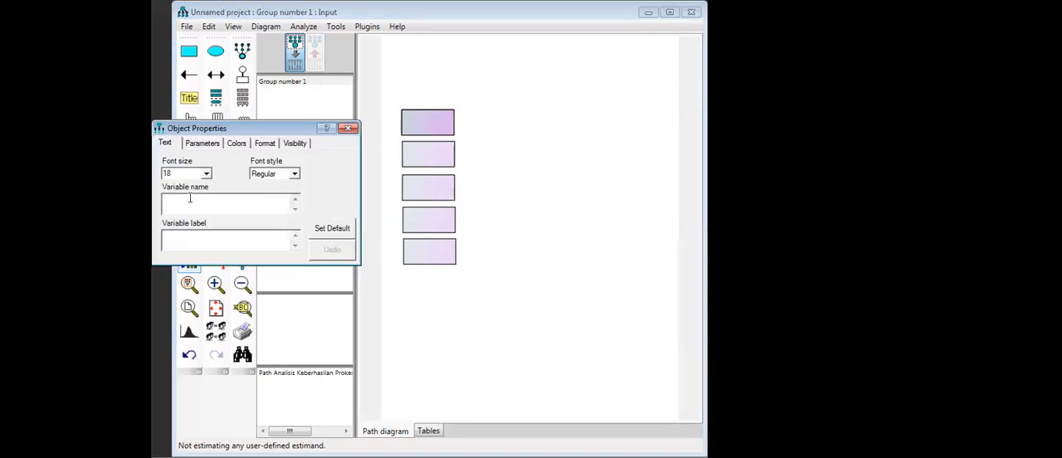
pyautogui.write('S')
pyautogui.moveTo(220, 131); pyautogui.dragTo(164, 140)
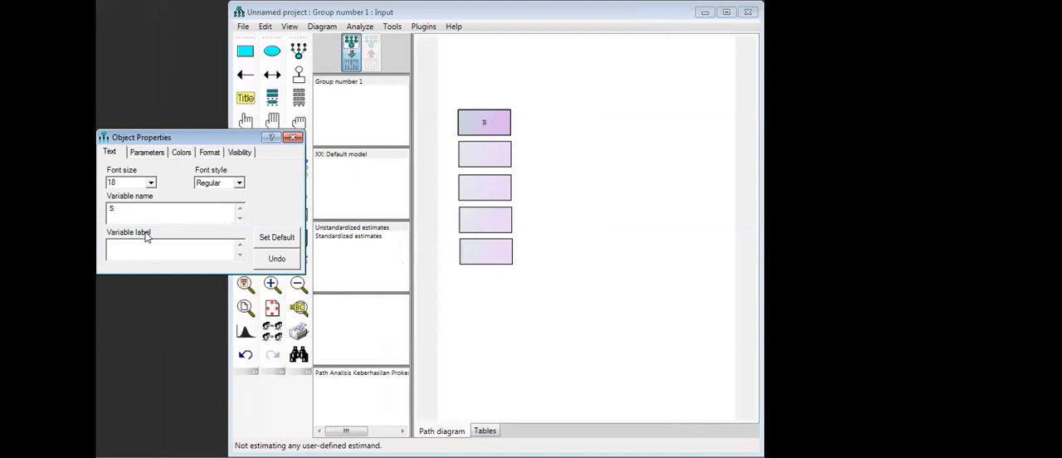
pyautogui.write('IKAP')
pyautogui.click(132, 253)
pyautogui.write('SIKAP')
# - Set the variable name of the second rectangle to PSEPSI
pyautogui.click(489, 160)
pyautogui.click(140, 213)
pyautogui.write('PSEPS')
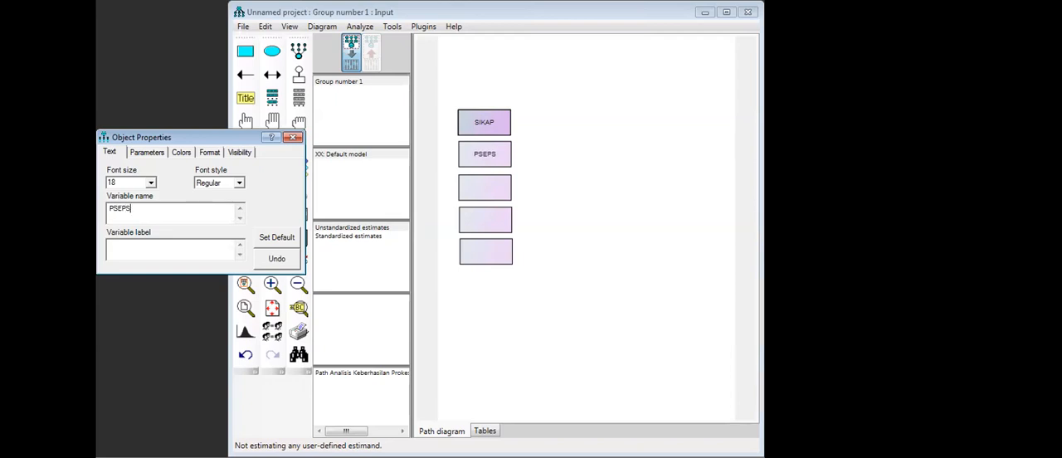
pyautogui.write('I')
# - Give the second rectangle the variable label PSEPSI in capitals, matching its name
pyautogui.click(127, 244)
pyautogui.write('psep')
pyautogui.press('BackSpace')
pyautogui.press('BackSpace')
pyautogui.press('BackSpace')
pyautogui.press('BackSpace')
pyautogui.write('PSEPS')
# - Set both the variable label and the variable name of the third rectangle to MOTIV
pyautogui.click(501, 179)
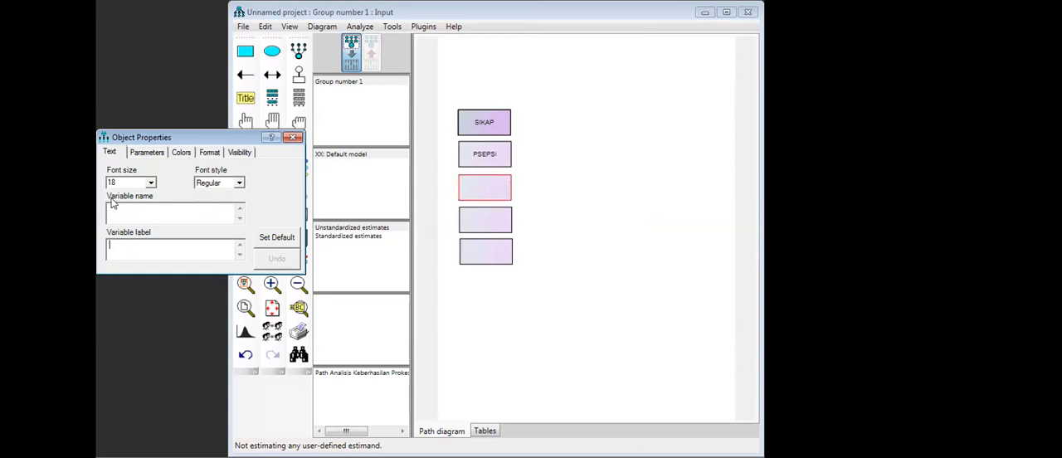
pyautogui.write('MOTIV')
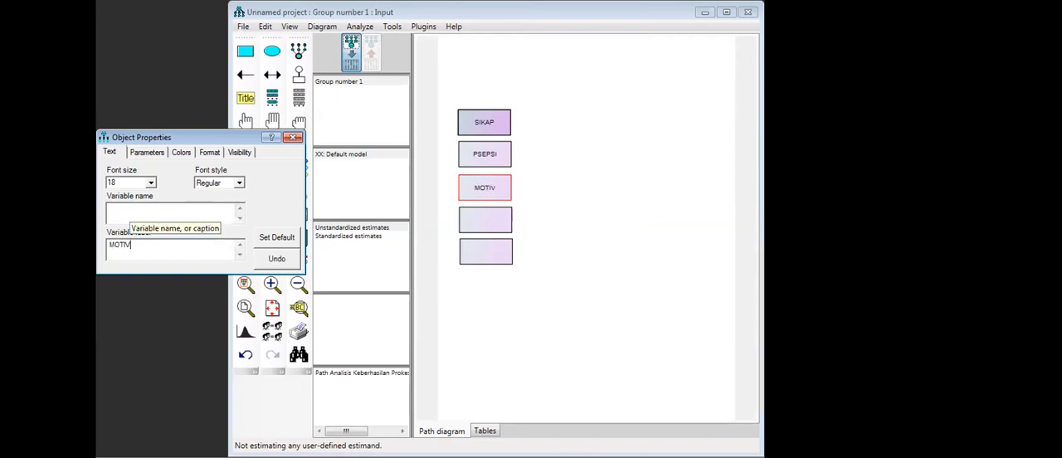
pyautogui.click(123, 208)
pyautogui.write('MOTIV')
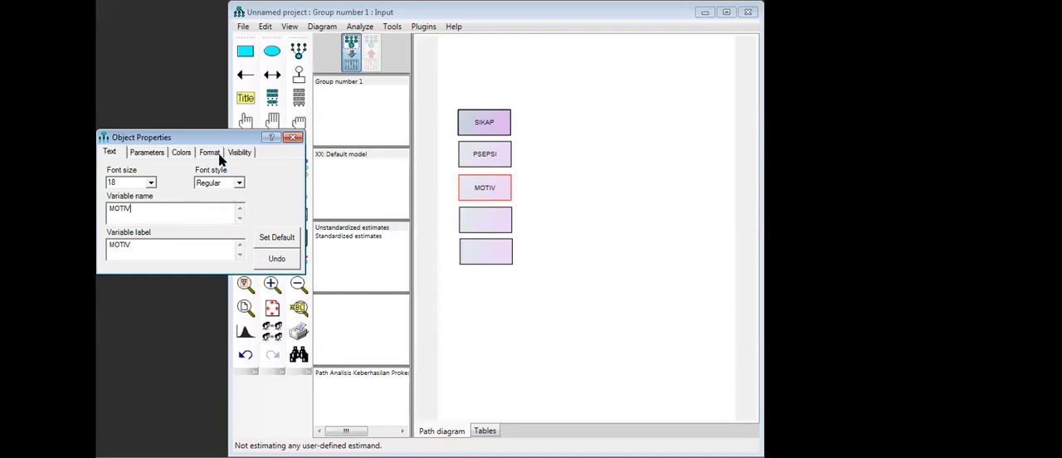
# - Set the variable name and label of the fourth rectangle to PENYUL and close its properties
pyautogui.click(495, 229)
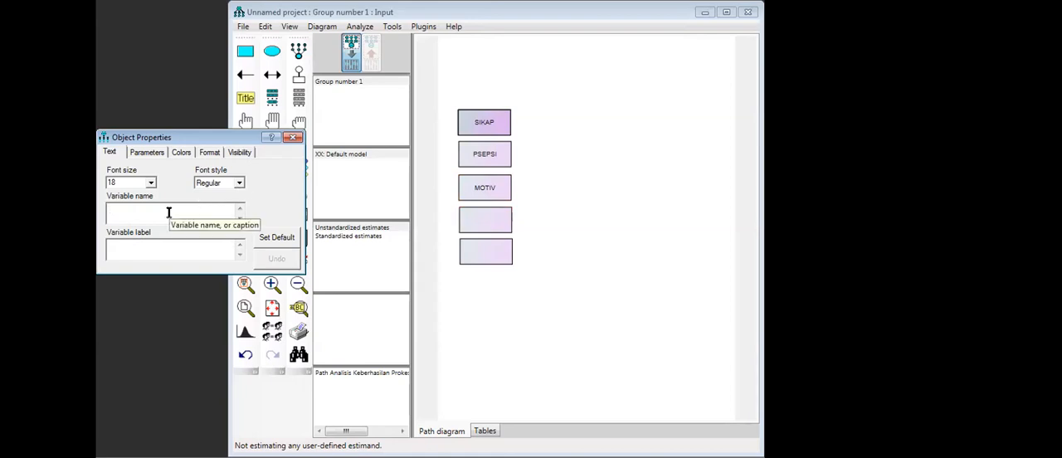
pyautogui.write('PENYULU')
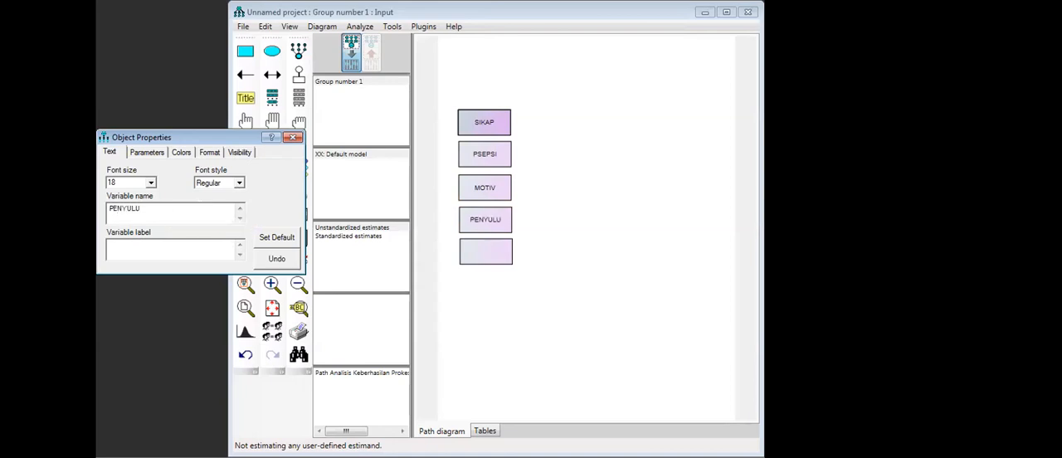
pyautogui.press('BackSpace')
pyautogui.write('PENYUL')
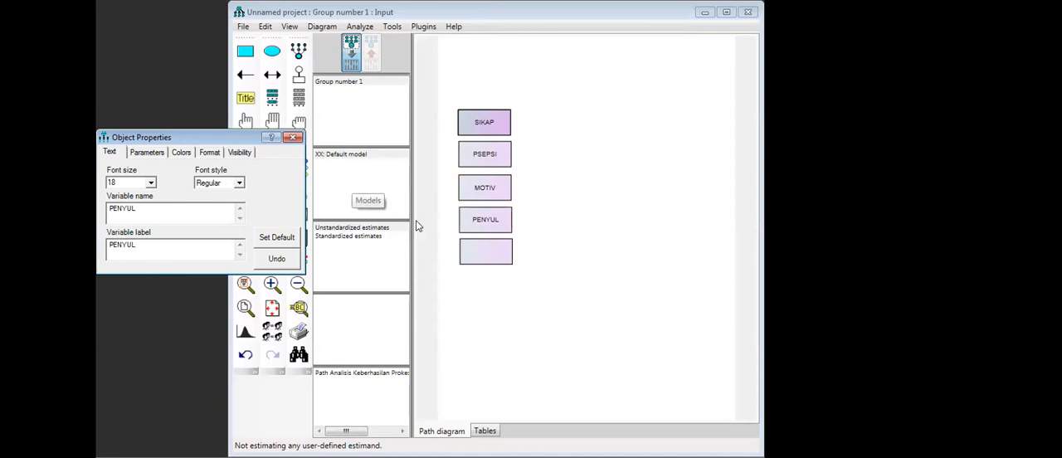
pyautogui.click(294, 139)
# - Duplicate the empty fifth rectangle directly below itself to add a sixth observed variable
pyautogui.moveTo(418, 254); pyautogui.dragTo(421, 287)
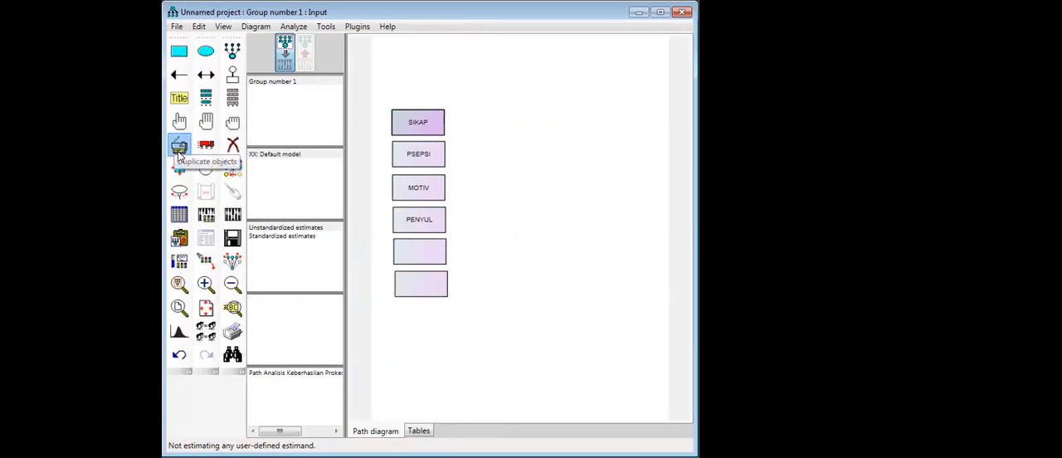
pyautogui.click(665, 15)
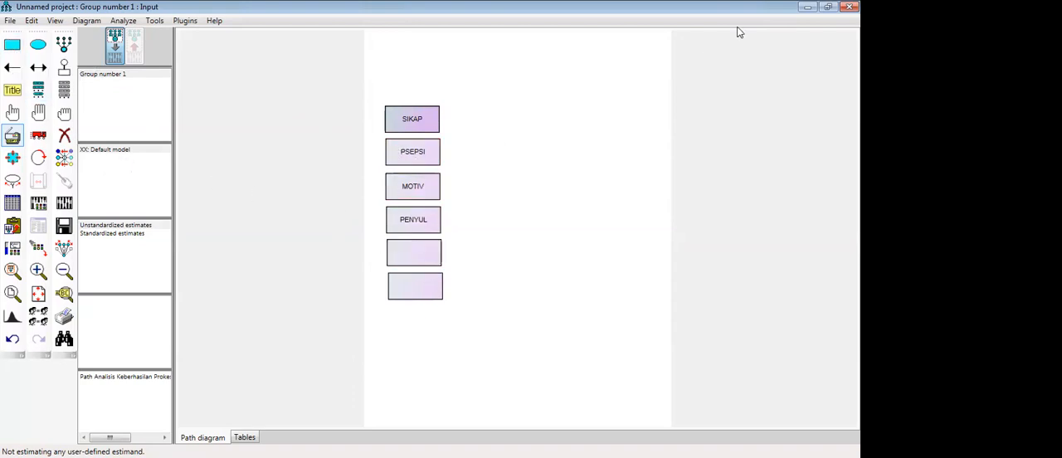
pyautogui.click(828, 8)
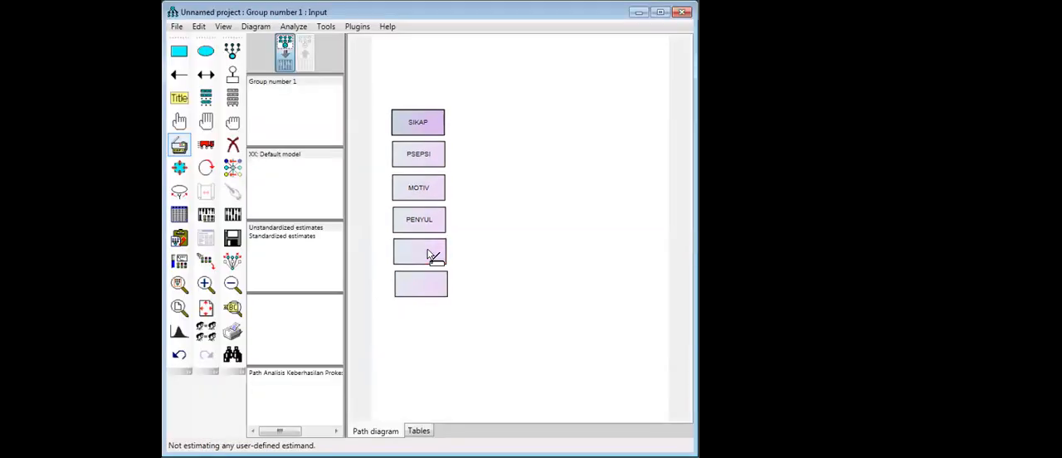
# - Set both the variable name and the variable label of the fifth rectangle to KBHASIL
pyautogui.click(430, 255)
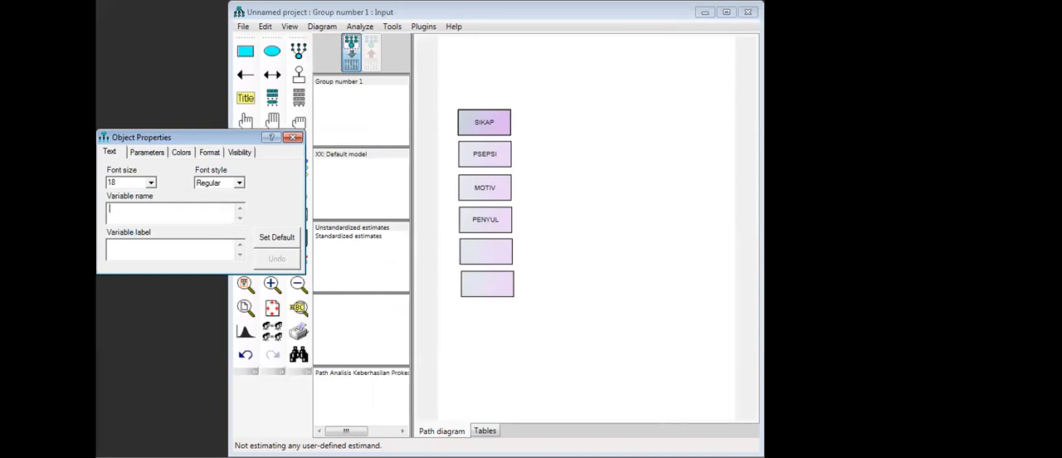
pyautogui.write('K')
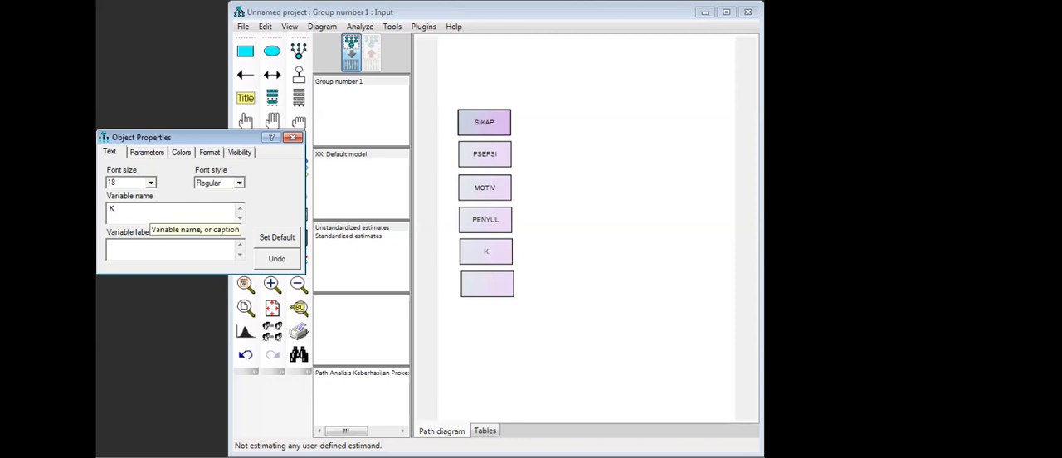
pyautogui.write('BHSL')
pyautogui.press('BackSpace')
pyautogui.press('BackSpace')
pyautogui.press('BackSpace')
pyautogui.write('HASIL')
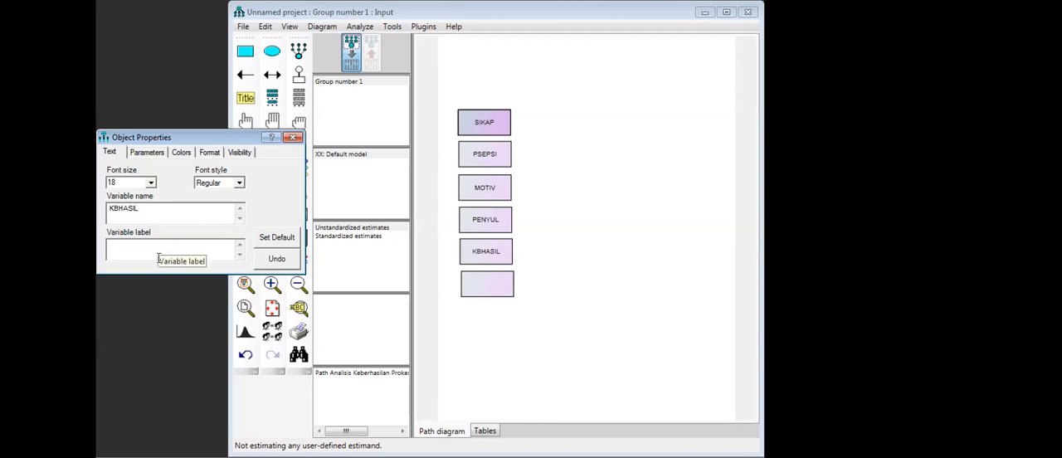
pyautogui.click(150, 249)
pyautogui.write('KB')
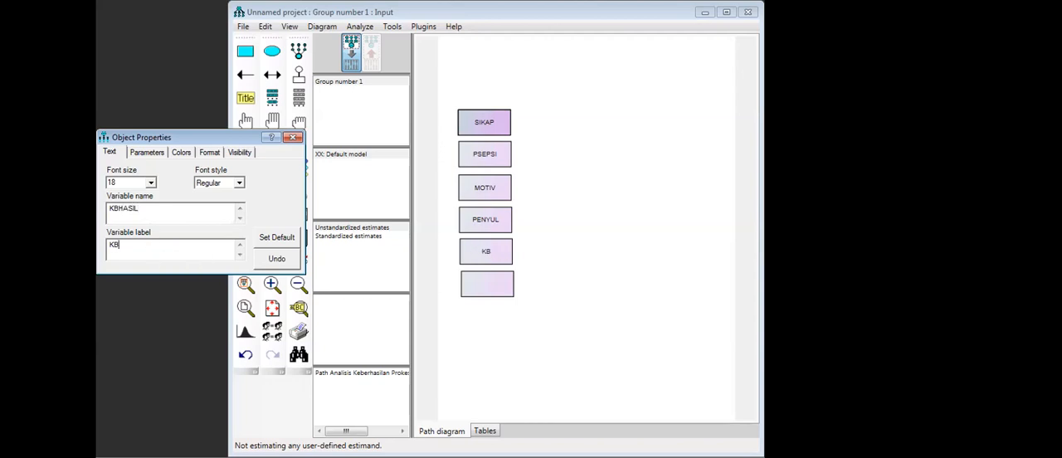
pyautogui.write('HASIL')
# - Set the variable label and name of the sixth rectangle to JNSKRJ and close its properties
pyautogui.click(486, 284)
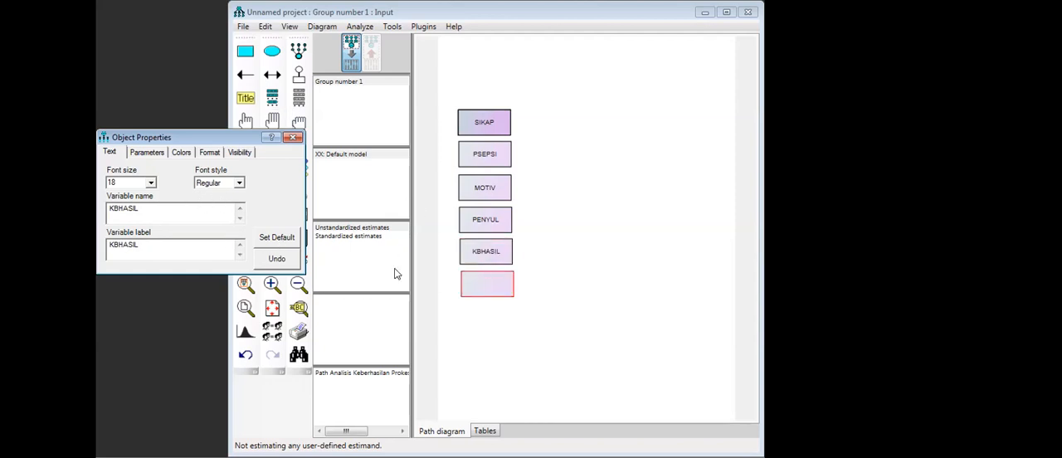
pyautogui.click(139, 212)
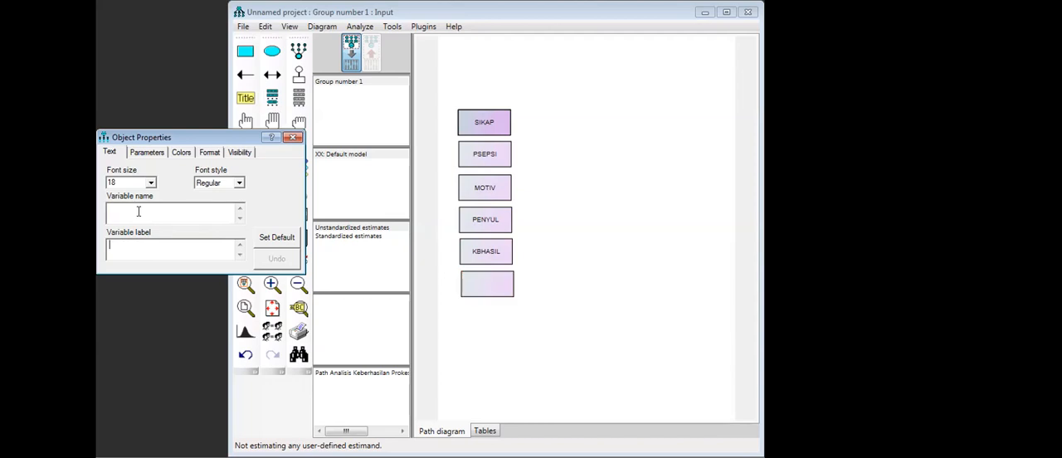
pyautogui.press('Tab')
pyautogui.write('JN')
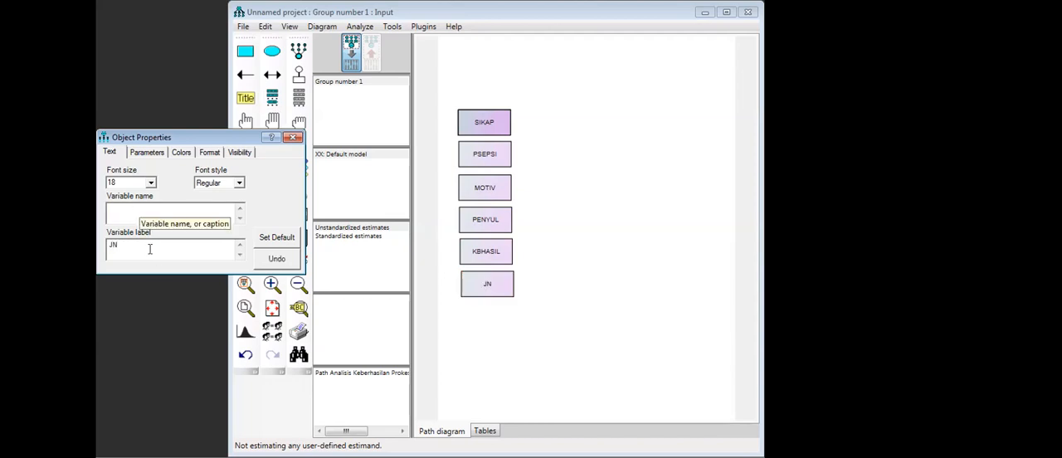
pyautogui.write('S')
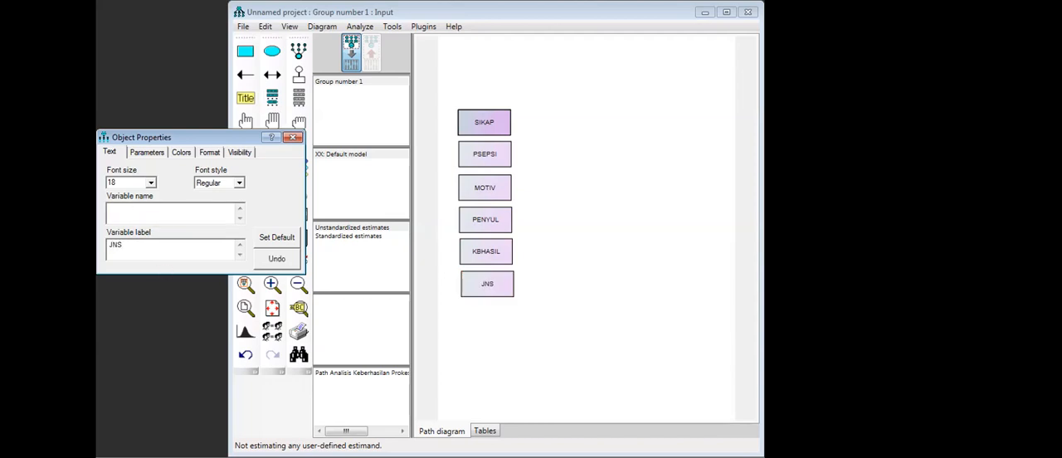
pyautogui.write('KRJ')
pyautogui.click(139, 210)
pyautogui.write('JNSKRJ')
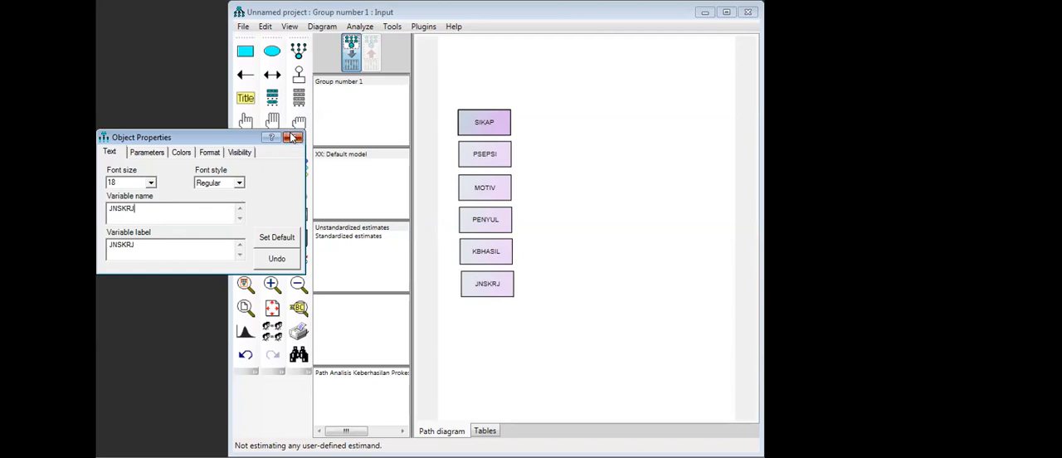
pyautogui.click(292, 137)
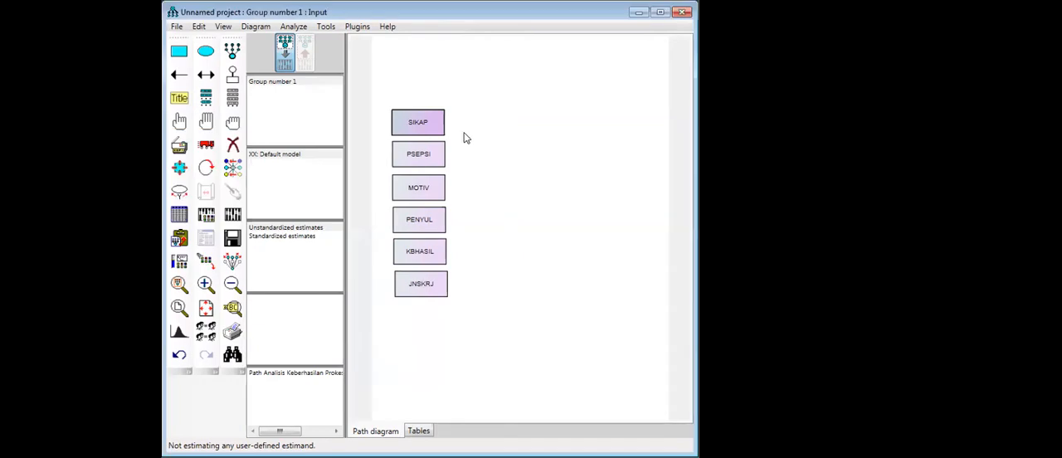
pyautogui.click(661, 18)
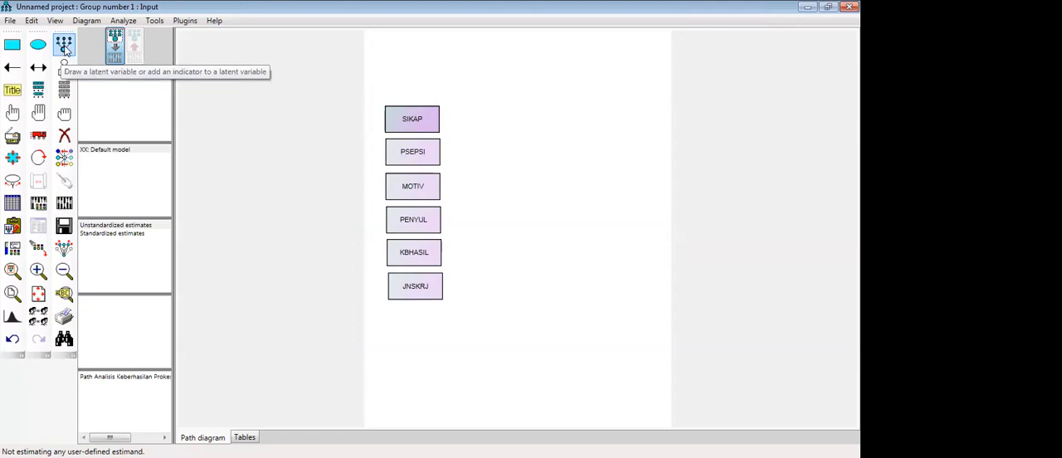
pyautogui.click(66, 48)
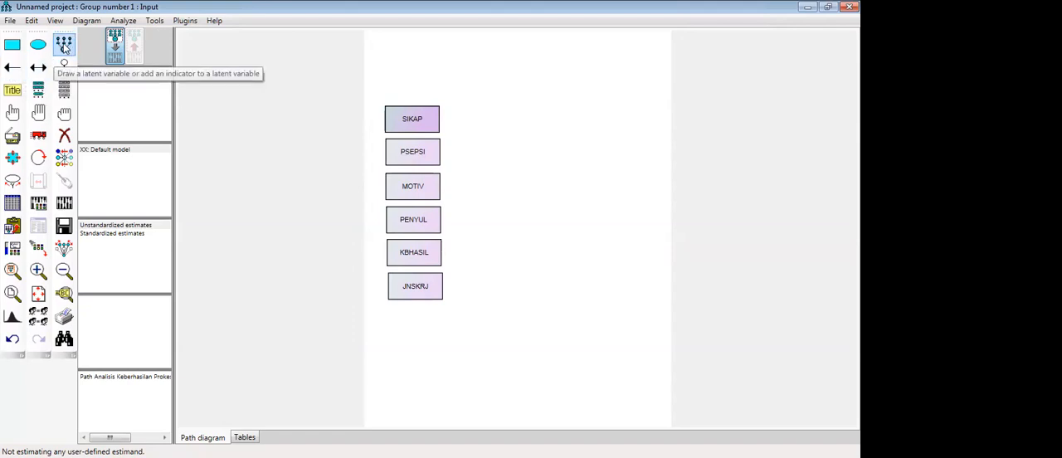
pyautogui.click(10, 69)
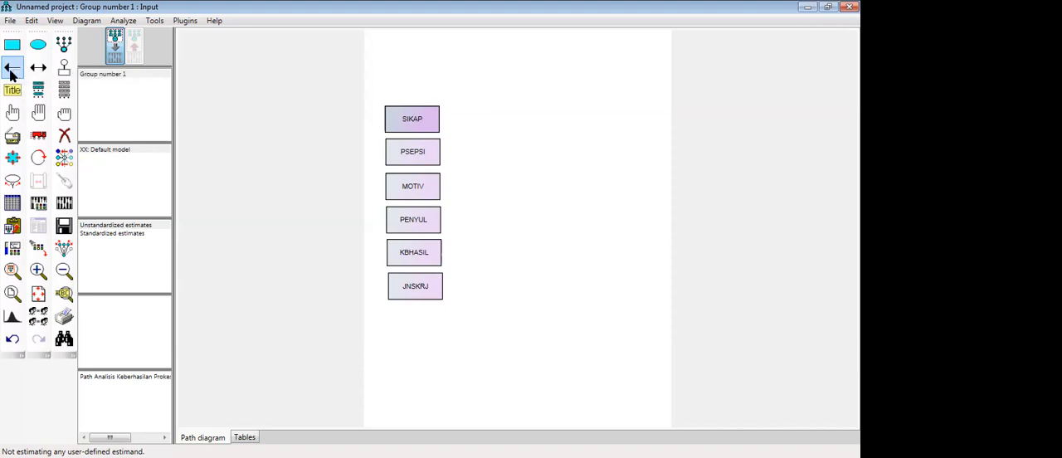
pyautogui.click(39, 69)
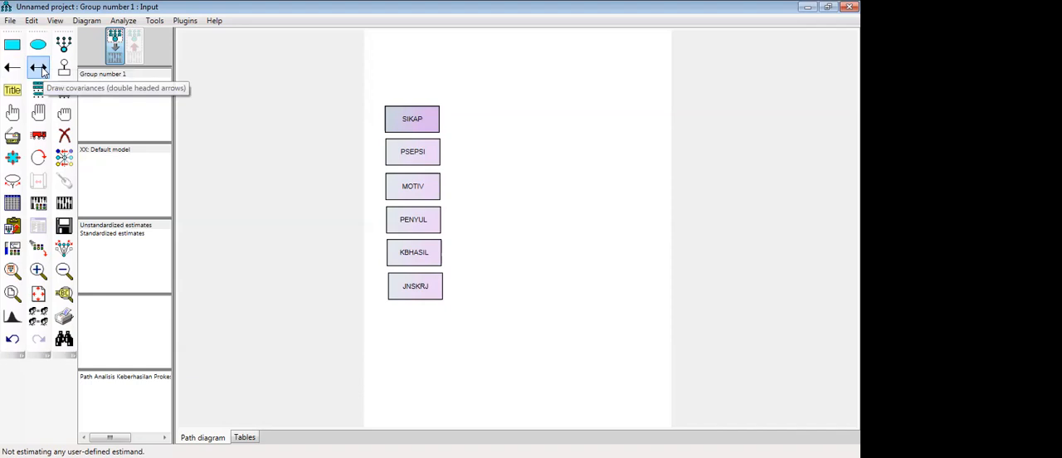
pyautogui.click(61, 73)
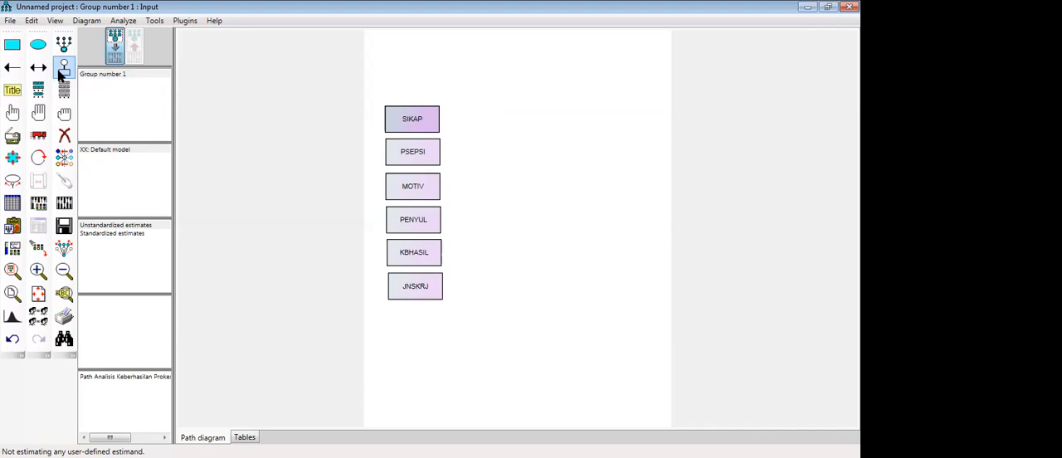
pyautogui.click(13, 90)
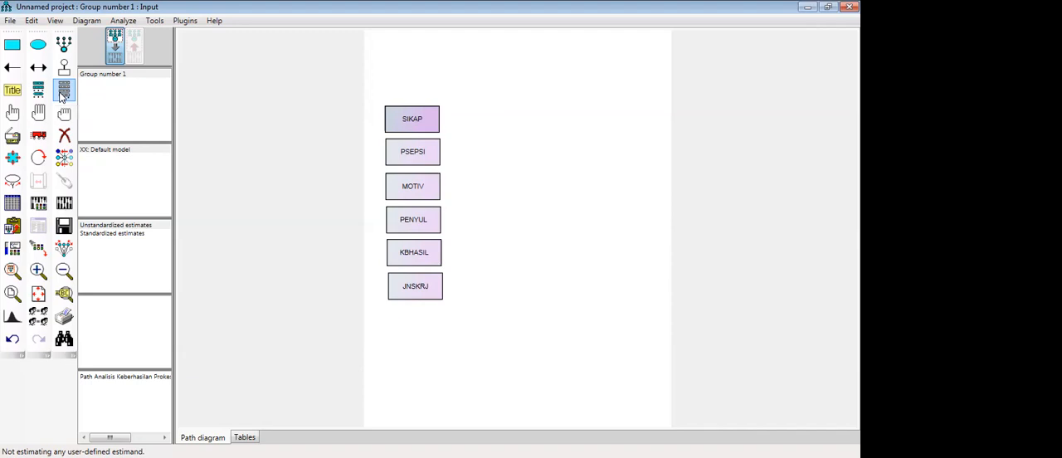
# - Move the SIKAP rectangle above the column of variables, aligned with it, and erase the empty rectangle left underneath
pyautogui.click(39, 140)
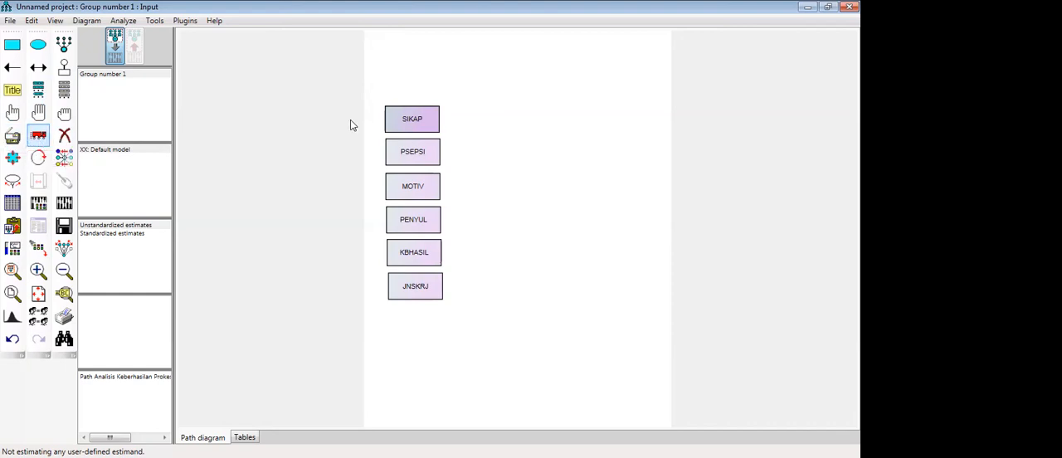
pyautogui.moveTo(407, 131); pyautogui.dragTo(422, 88)
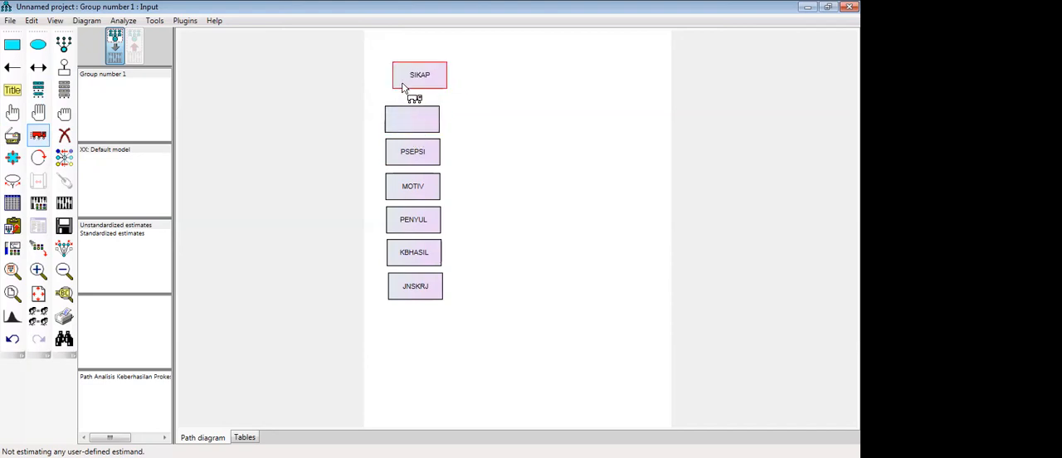
pyautogui.click(64, 135)
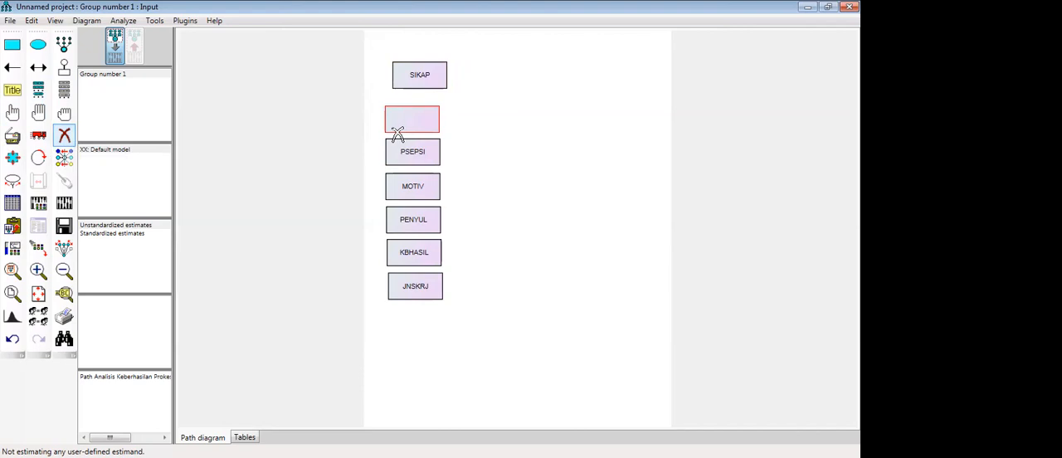
pyautogui.click(399, 126)
pyautogui.click(38, 135)
pyautogui.moveTo(406, 80)
pyautogui.mouseDown()
pyautogui.moveTo(407, 123)
pyautogui.moveTo(406, 83)
pyautogui.mouseUp()
# - Try erasing the SIKAP rectangle and undo the deletion
pyautogui.click(63, 135)
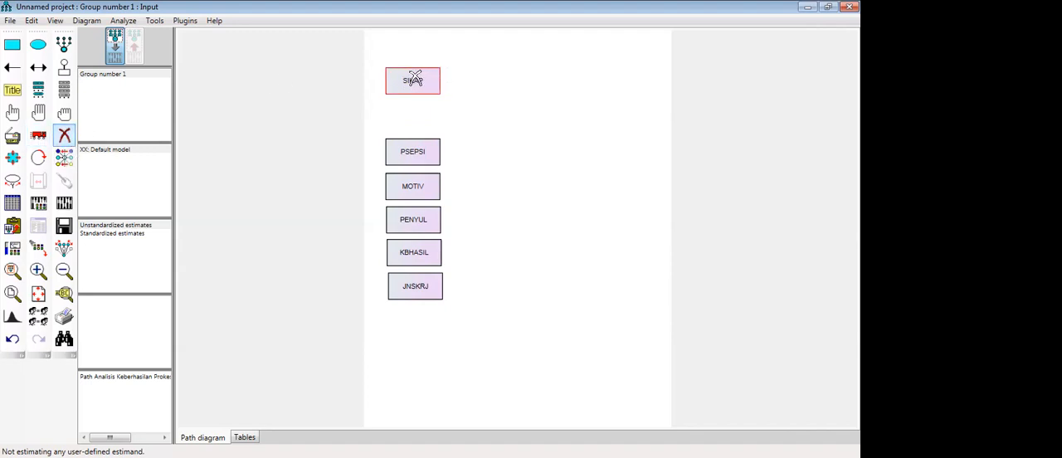
pyautogui.click(413, 80)
pyautogui.hotkey('ctrl', 'z')
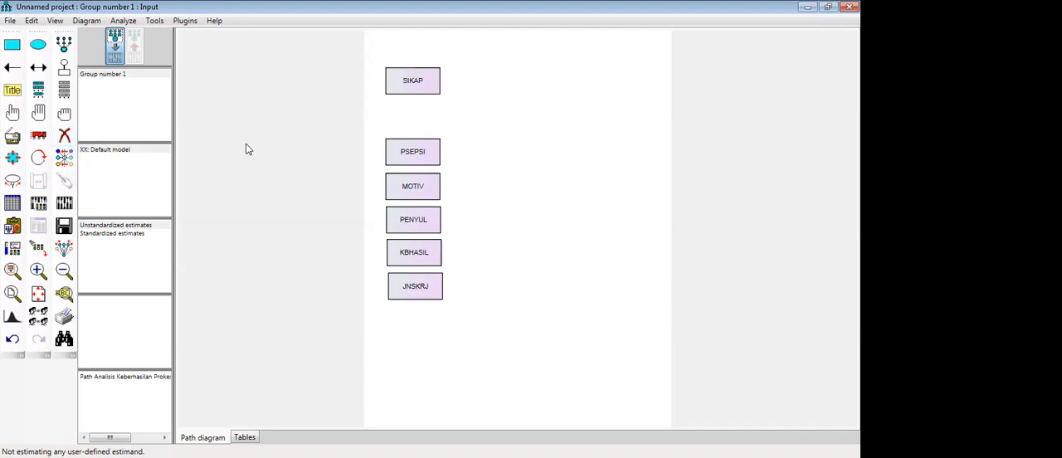
# - Try shrinking the SIKAP rectangle and undo the resize
pyautogui.click(14, 159)
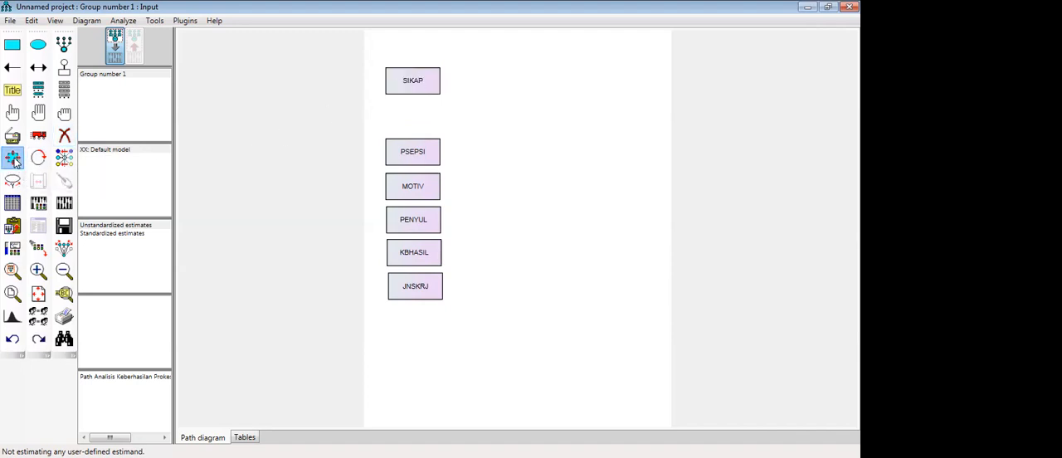
pyautogui.moveTo(431, 91)
pyautogui.mouseDown()
pyautogui.moveTo(449, 97)
pyautogui.moveTo(429, 89)
pyautogui.moveTo(437, 94)
pyautogui.mouseUp()
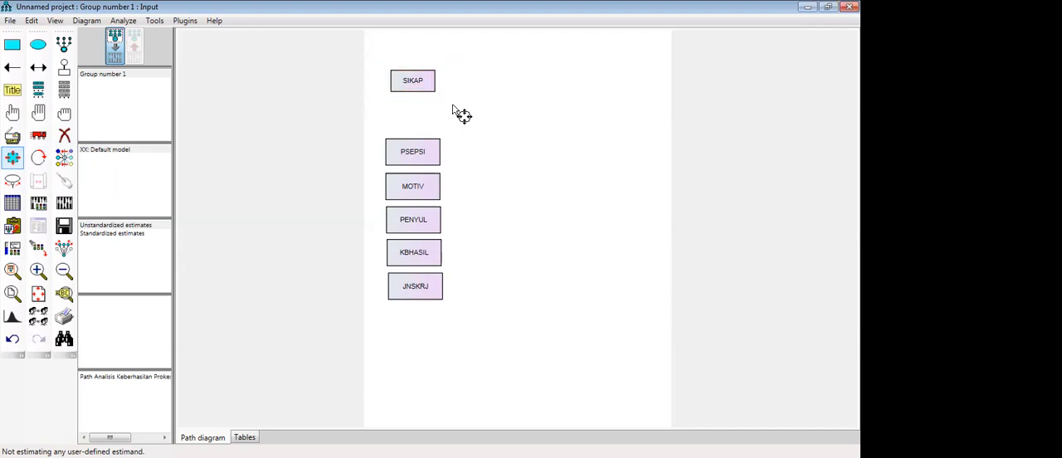
pyautogui.hotkey('ctrl', 'z')
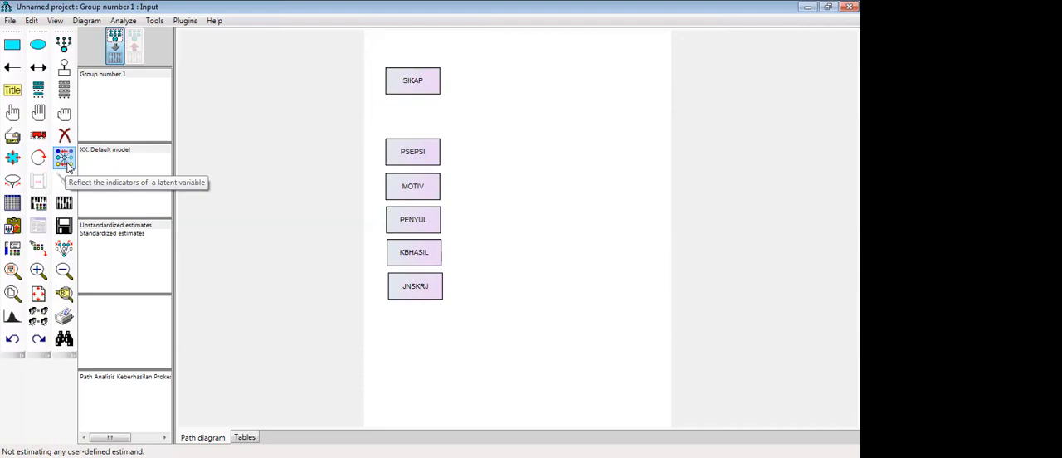
# - Examine the data file selection options for Group number 1 and cancel without choosing a file
pyautogui.click(12, 182)
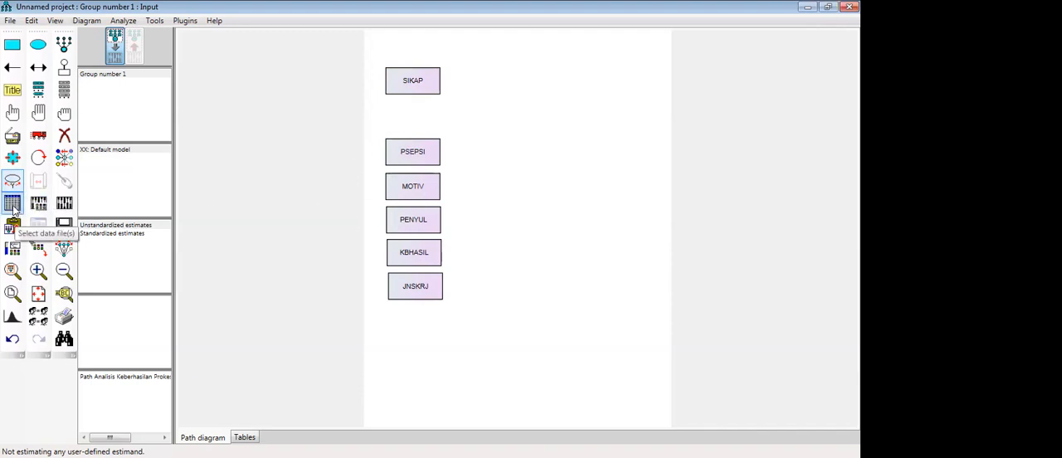
pyautogui.click(13, 204)
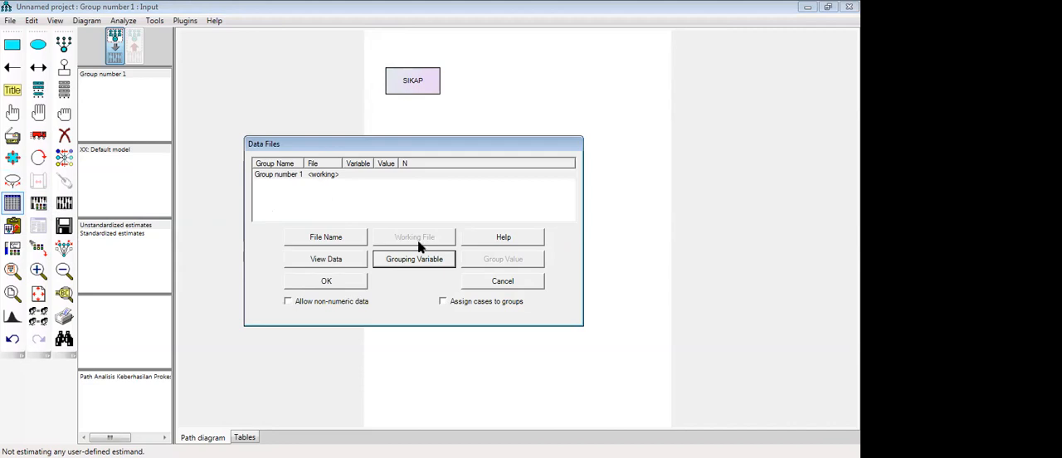
pyautogui.click(510, 286)
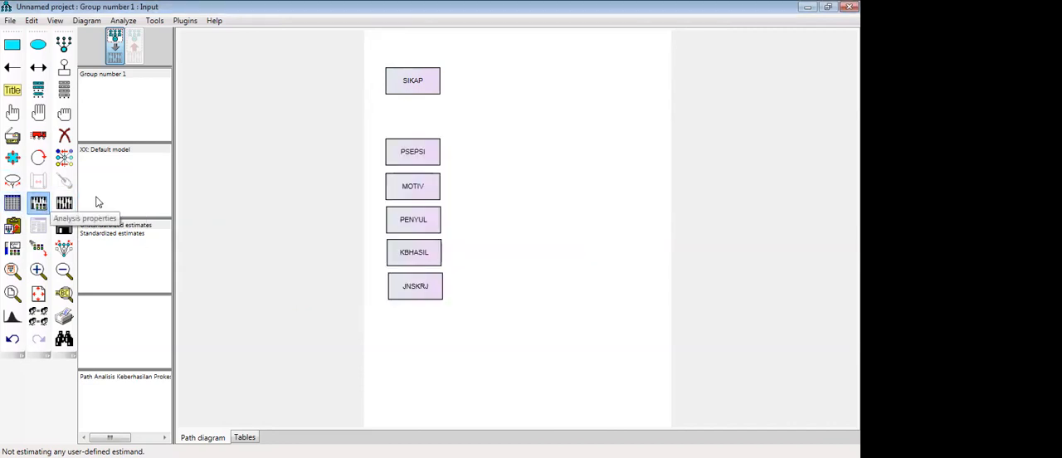
# - Examine the estimation and output options in the analysis properties and close them without changes
pyautogui.click(38, 203)
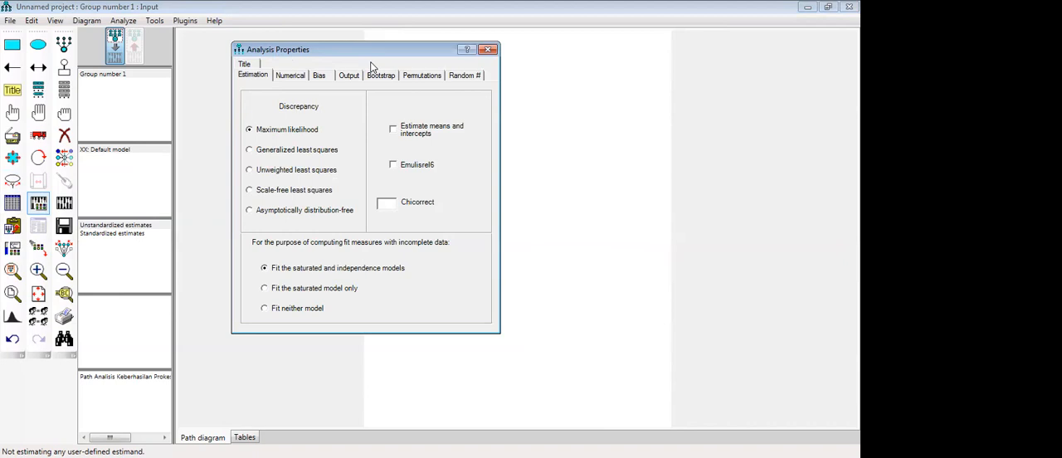
pyautogui.click(350, 78)
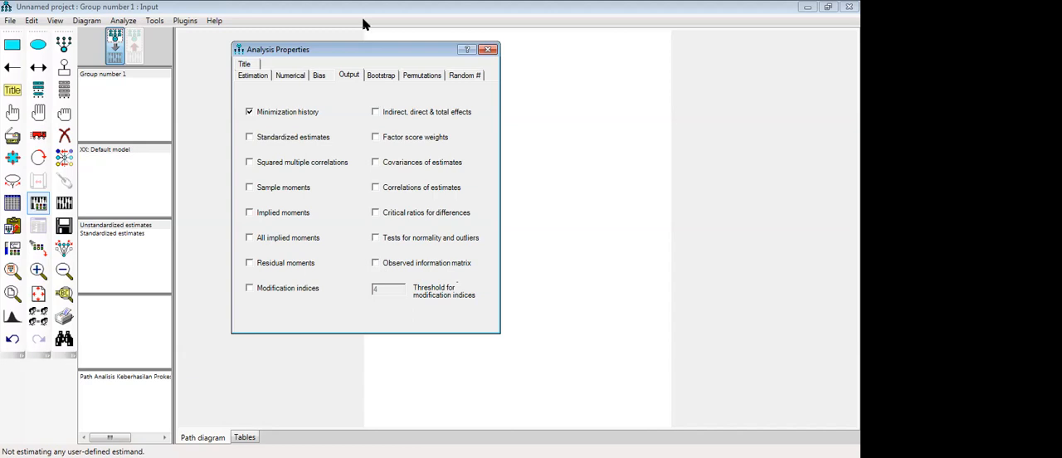
pyautogui.click(487, 52)
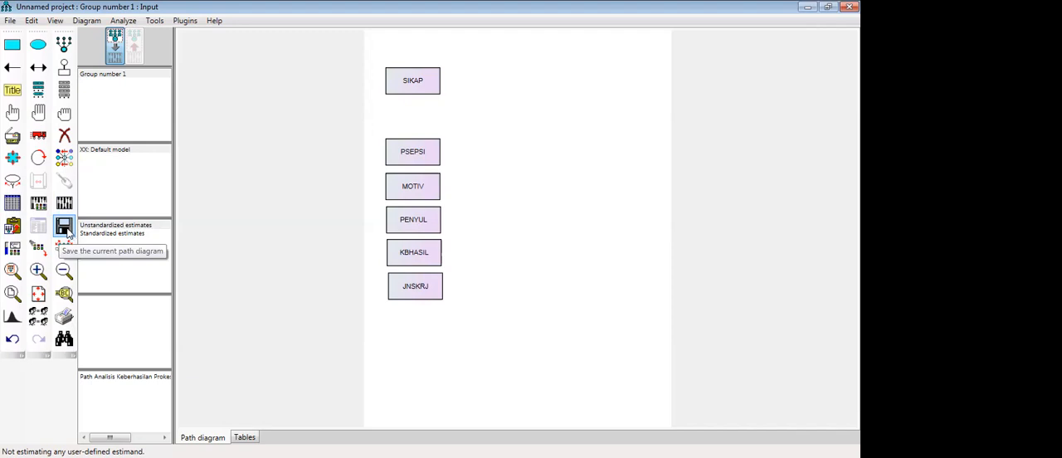
# - Open the object properties window, pick the PSEPSI rectangle and close the window without changing anything
pyautogui.click(13, 248)
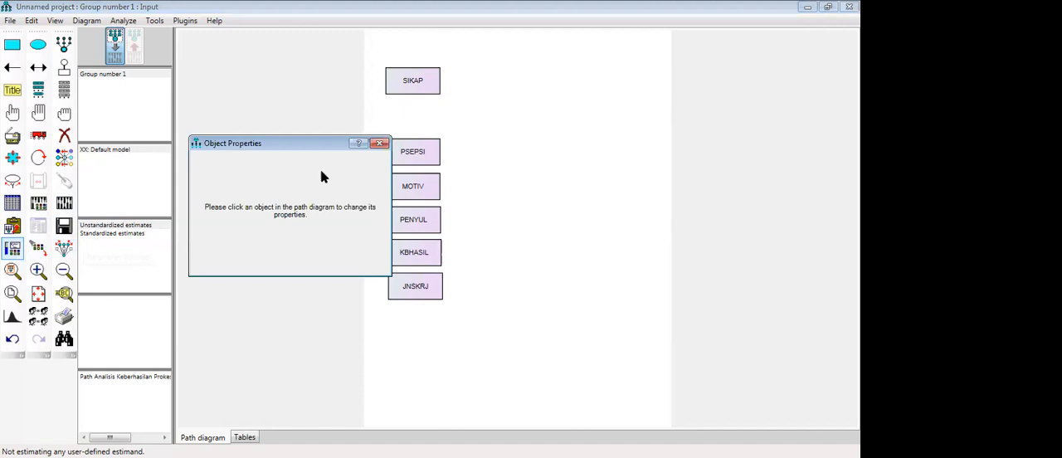
pyautogui.click(407, 152)
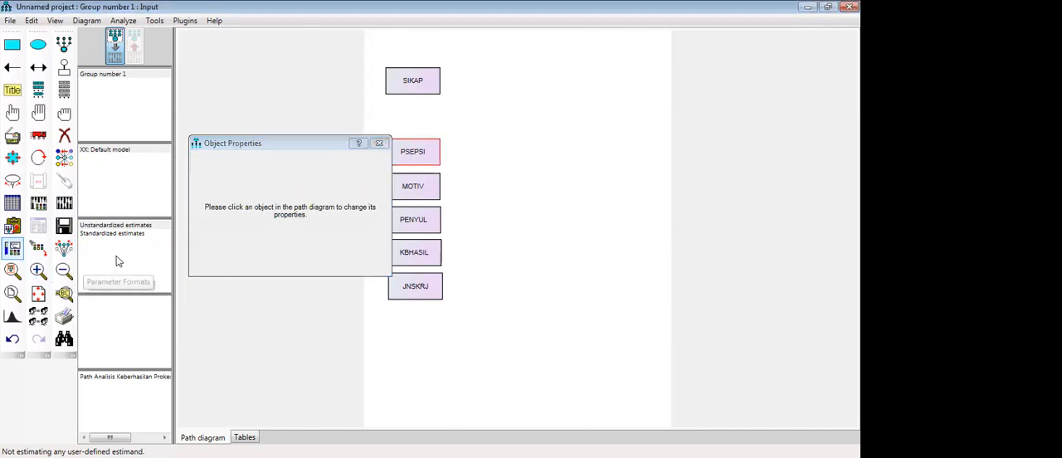
pyautogui.click(380, 144)
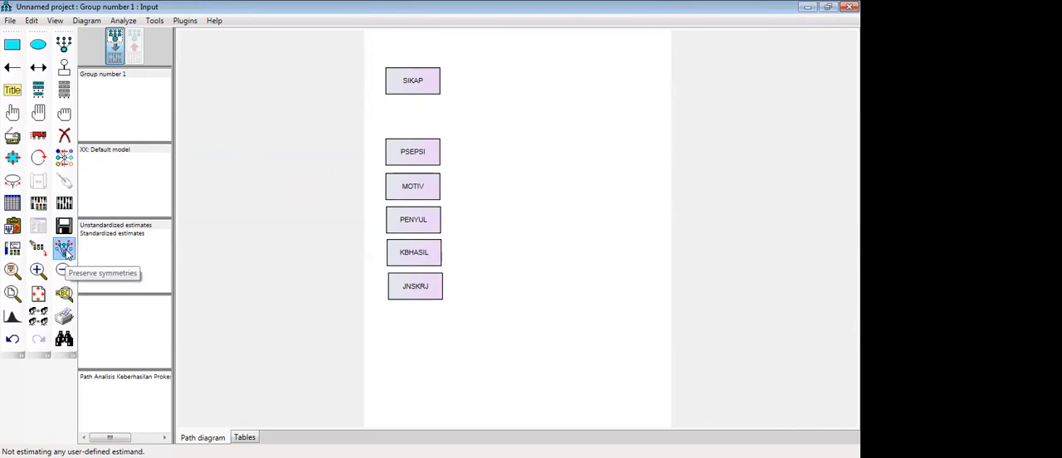
pyautogui.click(65, 253)
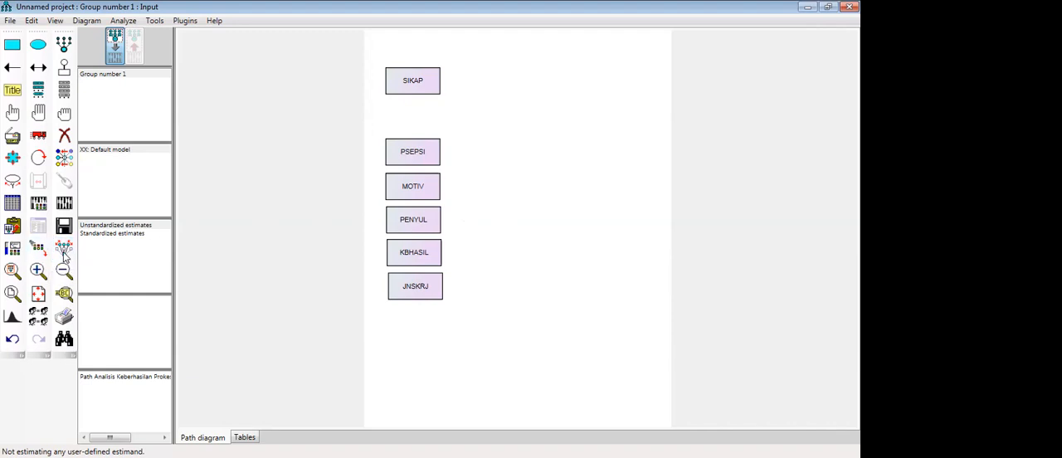
pyautogui.click(13, 272)
pyautogui.click(38, 271)
pyautogui.click(37, 271)
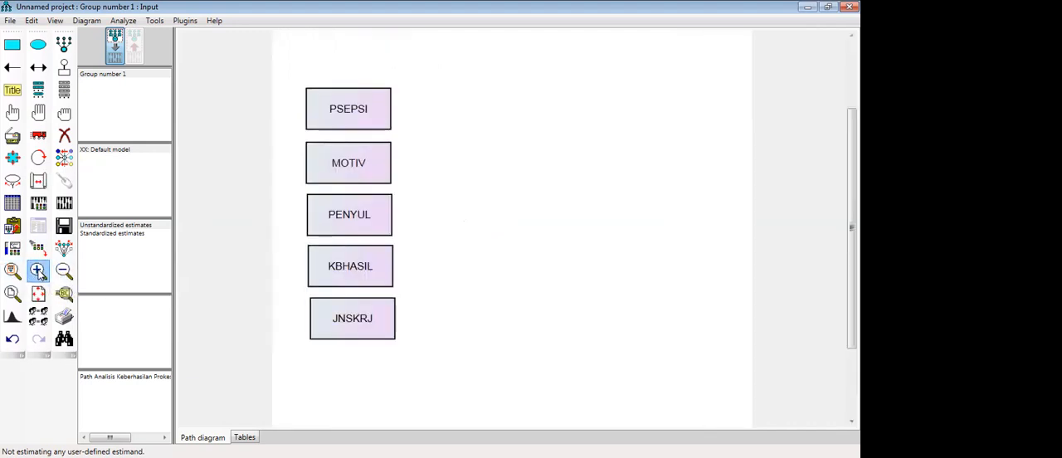
pyautogui.click(38, 270)
pyautogui.click(64, 274)
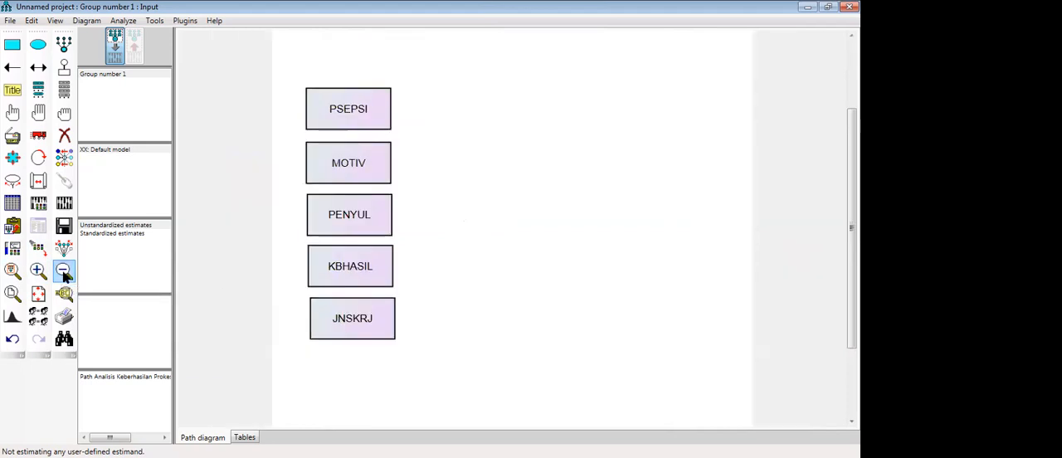
pyautogui.click(64, 274)
pyautogui.click(64, 274)
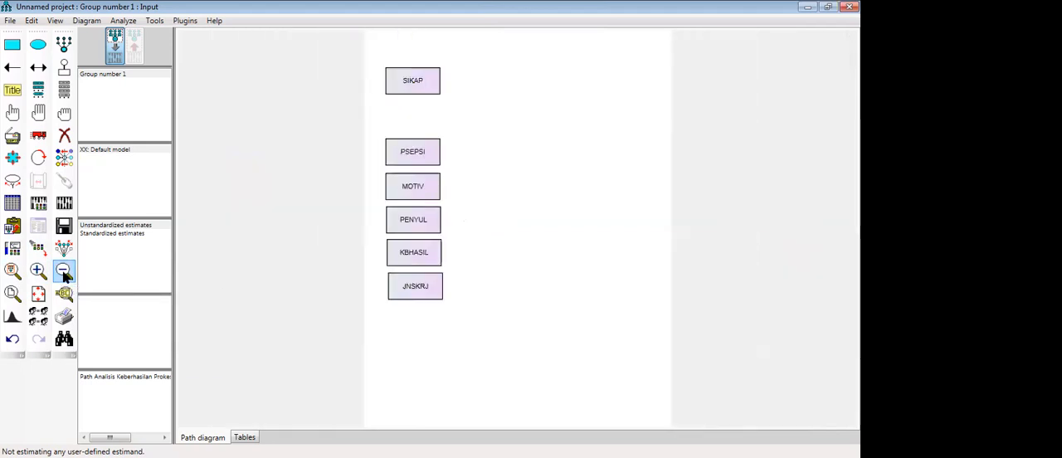
pyautogui.click(64, 273)
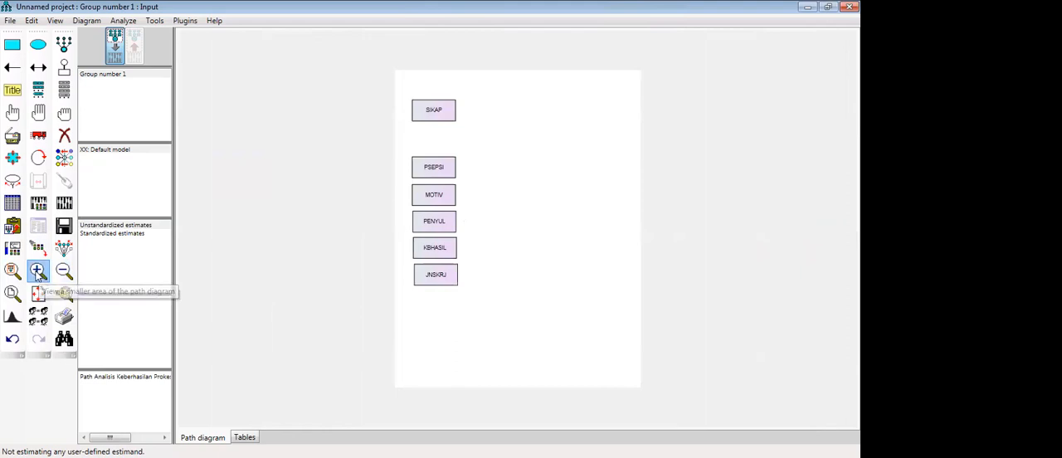
# - Resize the path diagram to fit the page
pyautogui.click(14, 295)
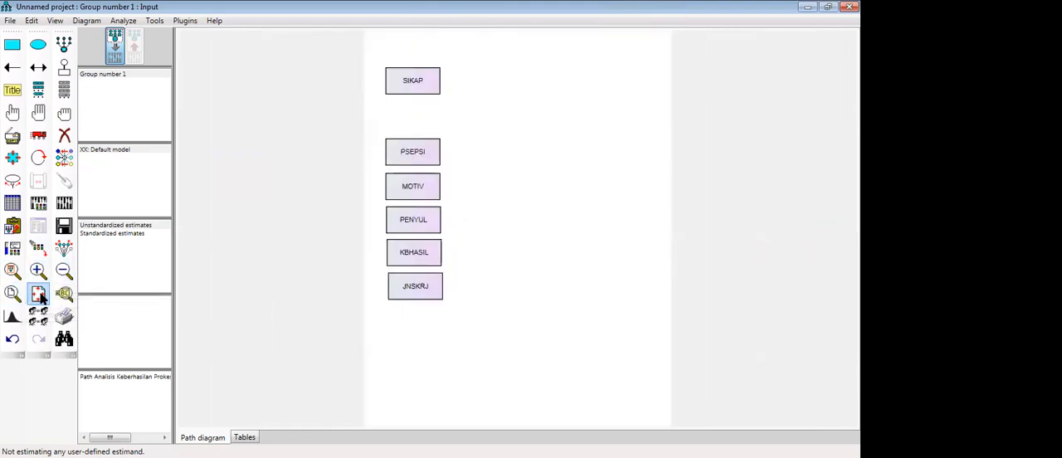
pyautogui.click(39, 295)
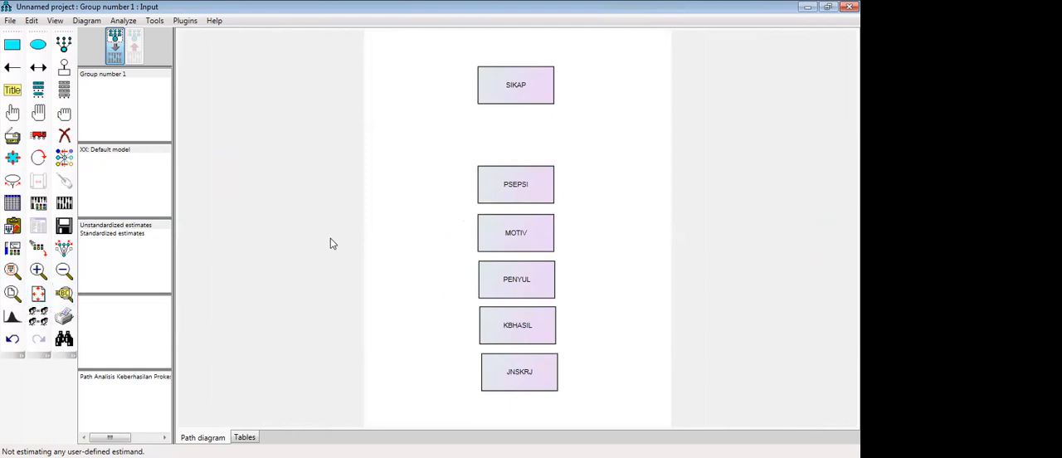
pyautogui.hotkey('ctrl', 'z')
pyautogui.click(63, 271)
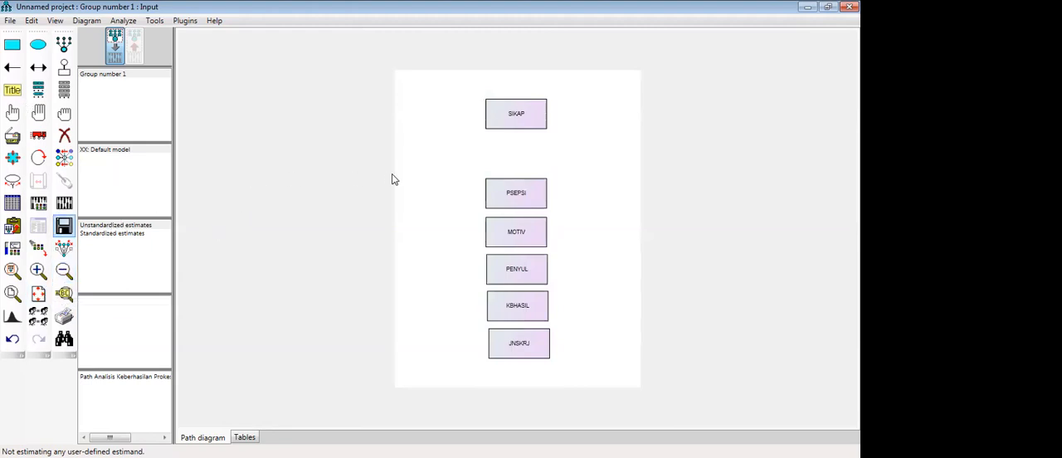
pyautogui.hotkey('ctrl', 'z')
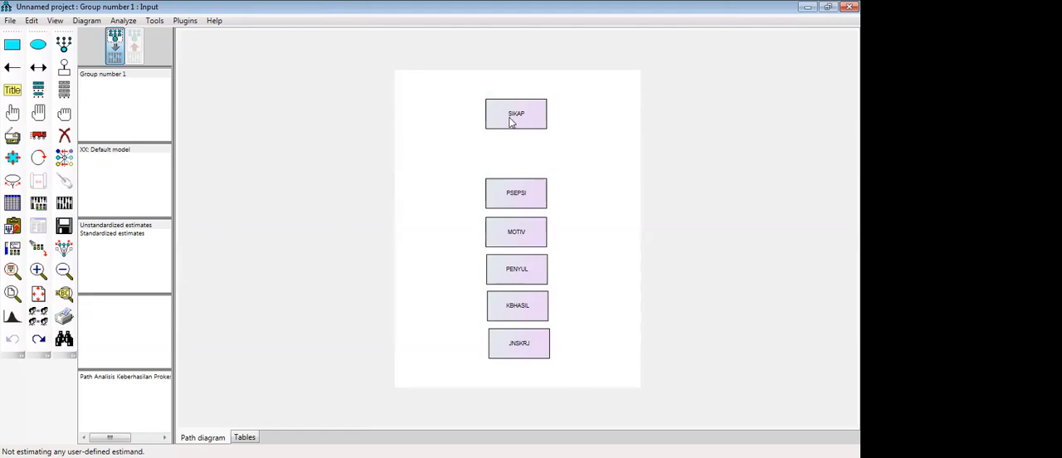
# - Rearrange the variables by moving SIKAP and PSEPSI to the page's left side and MOTIV to its upper centre
pyautogui.click(43, 141)
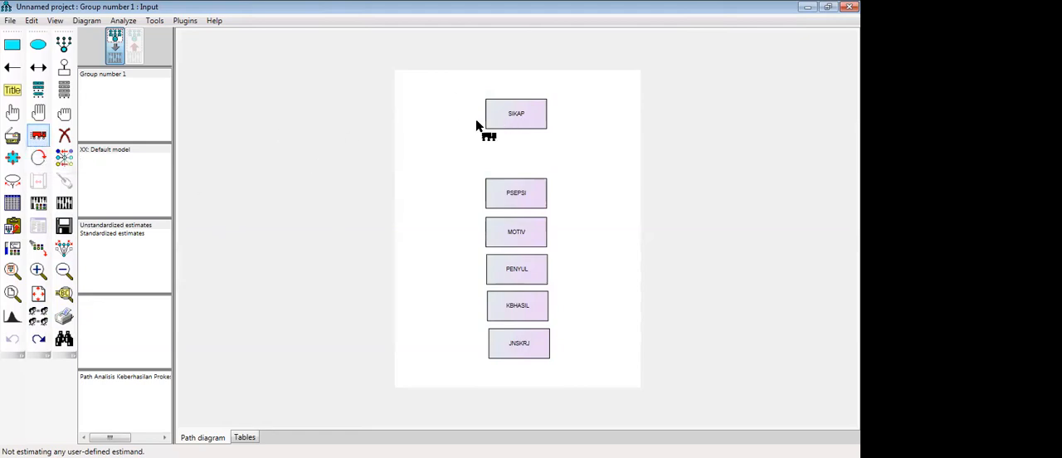
pyautogui.moveTo(526, 118); pyautogui.dragTo(456, 150)
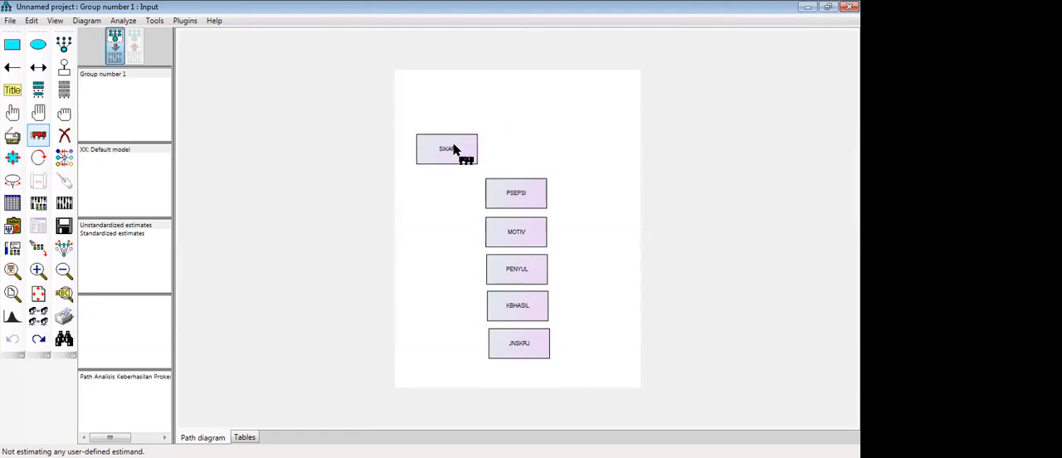
pyautogui.moveTo(511, 203); pyautogui.dragTo(445, 215)
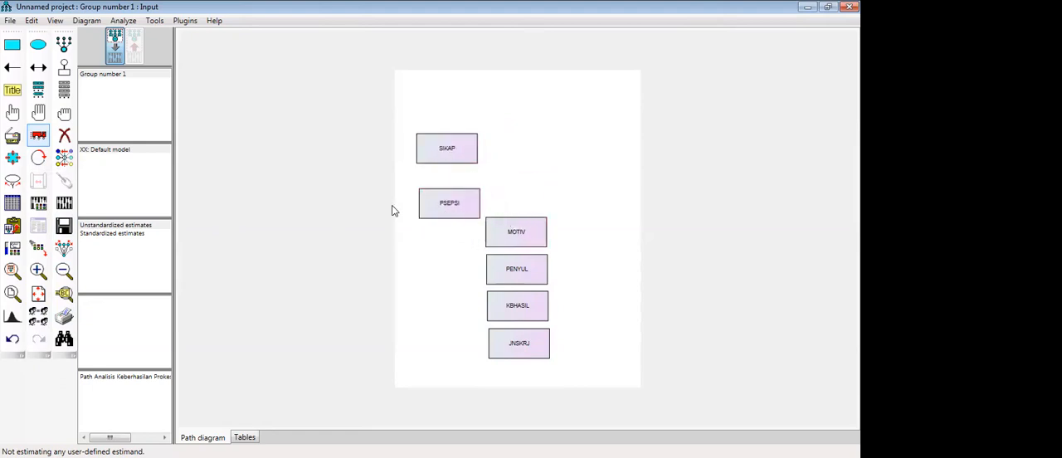
pyautogui.moveTo(535, 245); pyautogui.dragTo(530, 126)
pyautogui.moveTo(450, 206); pyautogui.dragTo(444, 248)
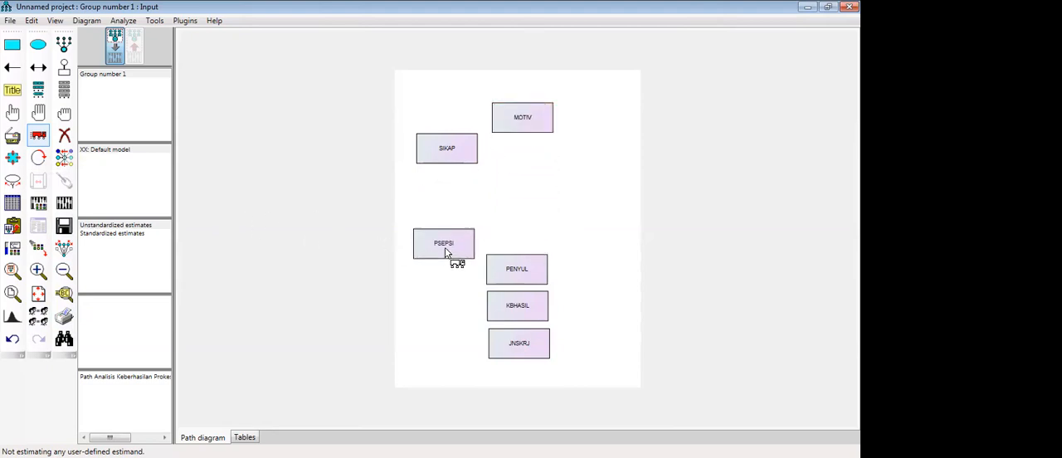
pyautogui.moveTo(445, 147); pyautogui.dragTo(437, 186)
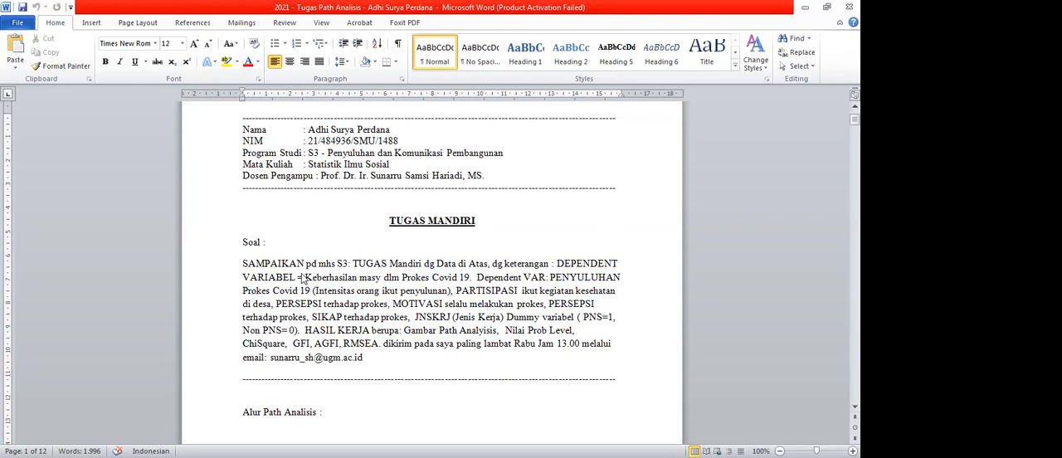
# - Switch to the Word assignment document and examine its dependent variable, PARTISIPASI and PERSEPSI descriptions, highlighting each
pyautogui.moveTo(304, 278); pyautogui.dragTo(469, 277)
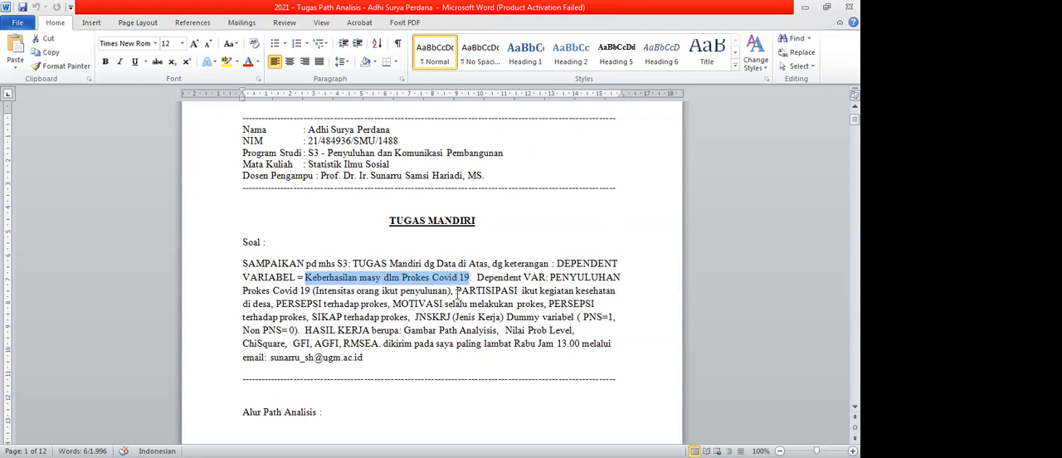
pyautogui.moveTo(456, 292); pyautogui.dragTo(543, 294)
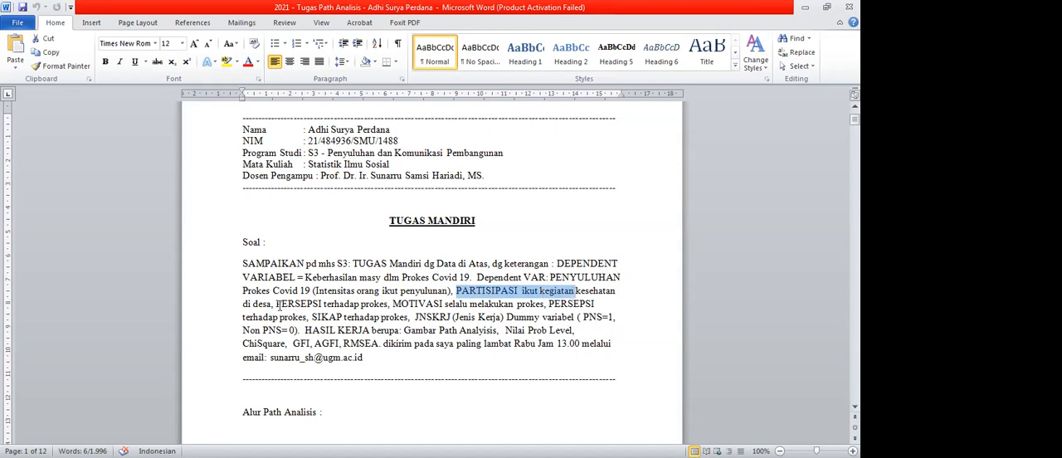
pyautogui.moveTo(280, 304); pyautogui.dragTo(323, 307)
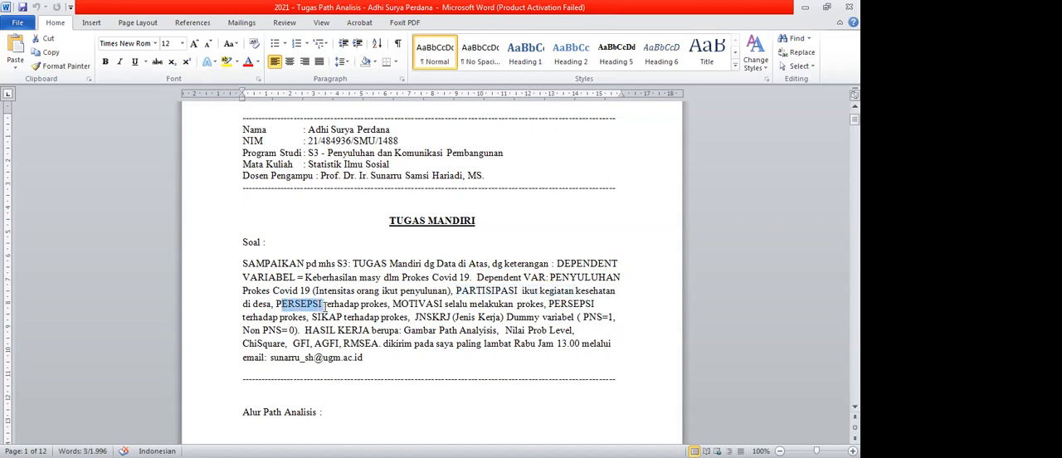
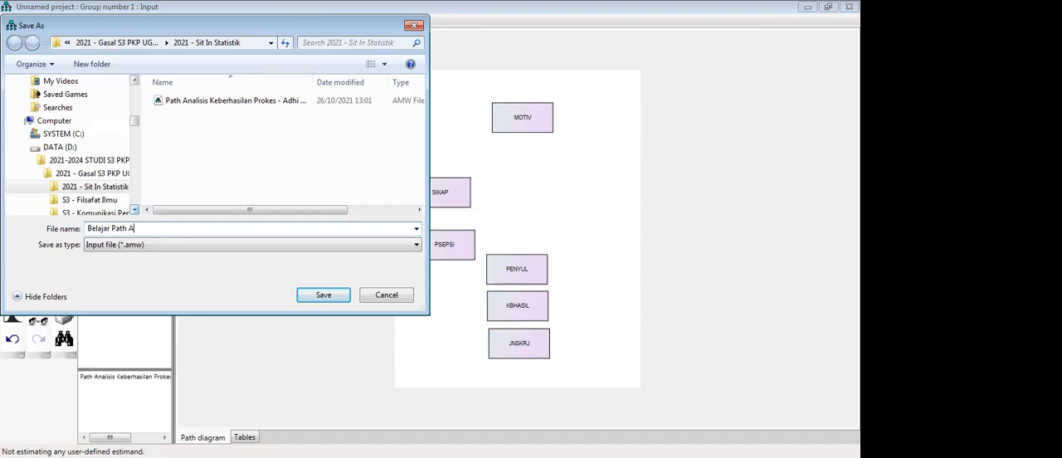
# - Save the project under the file name "Belajar Path Analisis - Prokes Covid19"
pyautogui.write('nalisis - Prokes Covid19')
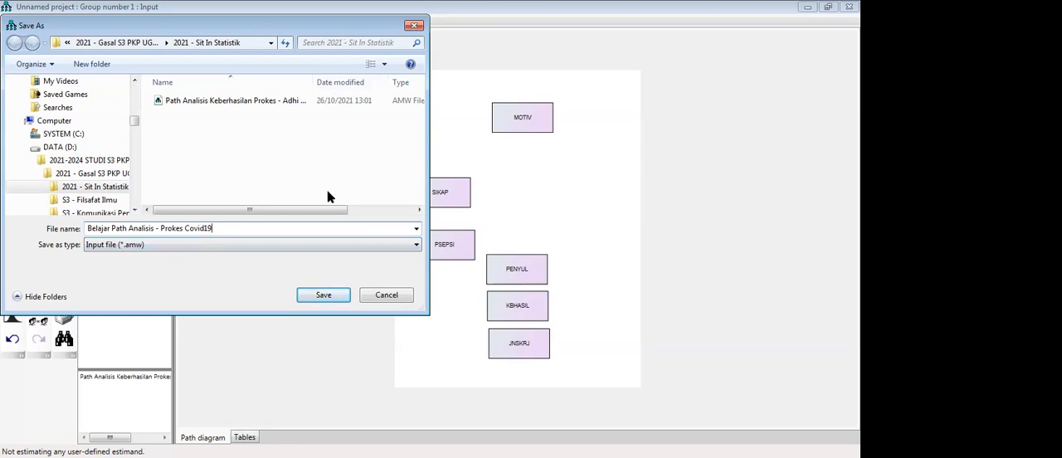
pyautogui.click(335, 296)
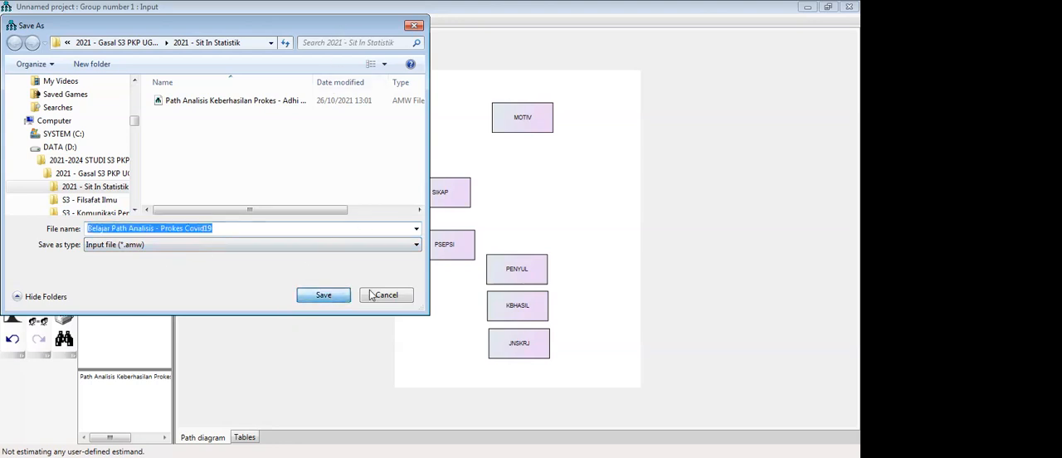
pyautogui.click(325, 299)
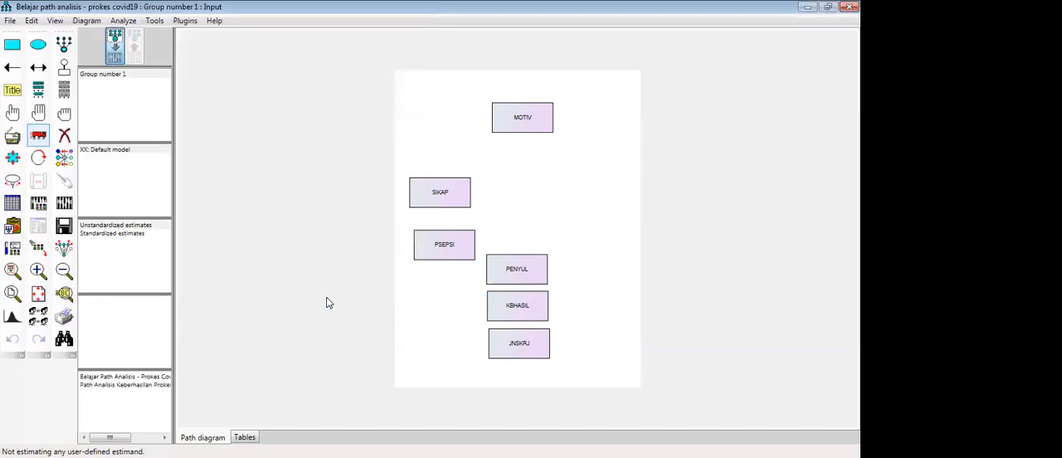
# - Spread the variables over the page: KBHASIL at the right, PENYUL and JNSKRJ below, SIKAP at the upper left, MOTIV at the upper right
pyautogui.moveTo(515, 274); pyautogui.dragTo(519, 268)
pyautogui.moveTo(528, 308); pyautogui.dragTo(611, 208)
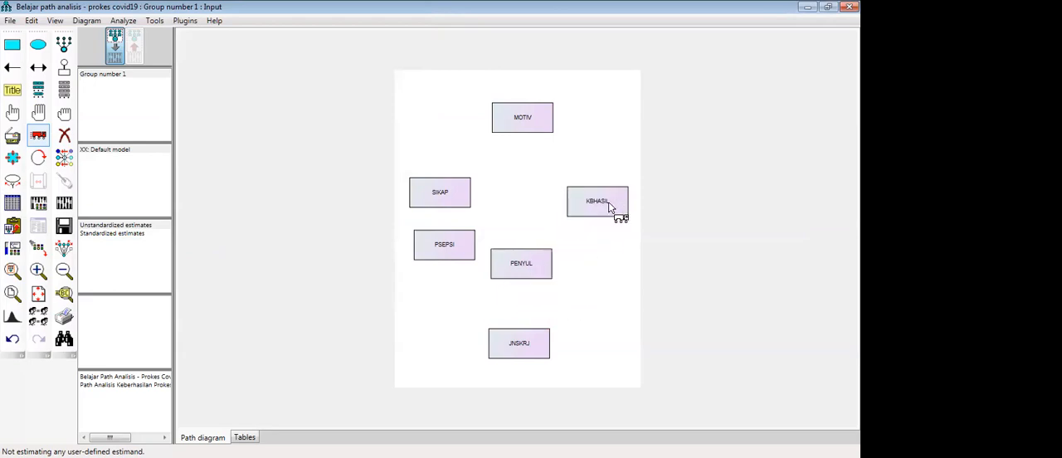
pyautogui.moveTo(526, 272); pyautogui.dragTo(578, 300)
pyautogui.moveTo(520, 343); pyautogui.dragTo(501, 308)
pyautogui.moveTo(439, 192); pyautogui.dragTo(444, 129)
pyautogui.moveTo(530, 131); pyautogui.dragTo(560, 140)
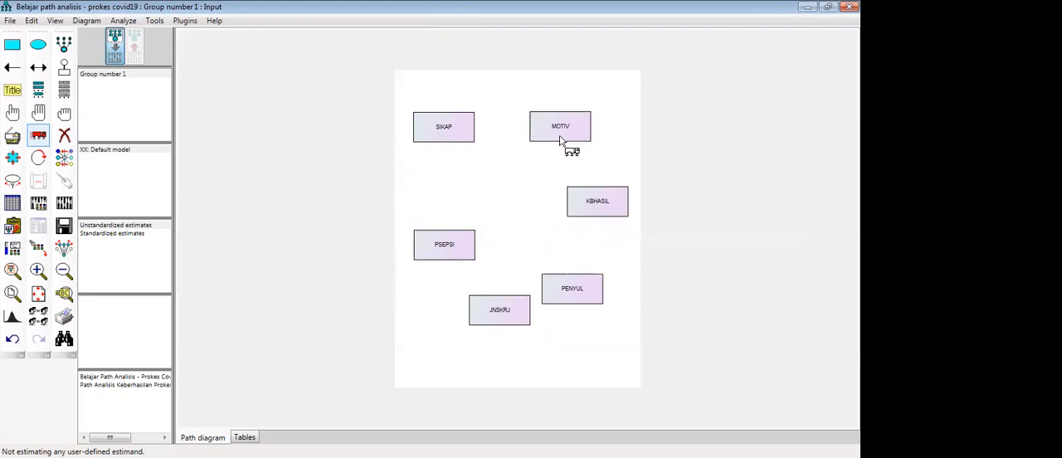
# - Move SIKAP closer to MOTIV and stack PSEPSI above JNSKRJ along the page's left side
pyautogui.moveTo(444, 133); pyautogui.dragTo(477, 139)
pyautogui.moveTo(456, 253); pyautogui.dragTo(453, 230)
pyautogui.moveTo(495, 317); pyautogui.dragTo(448, 273)
pyautogui.moveTo(440, 222); pyautogui.dragTo(440, 213)
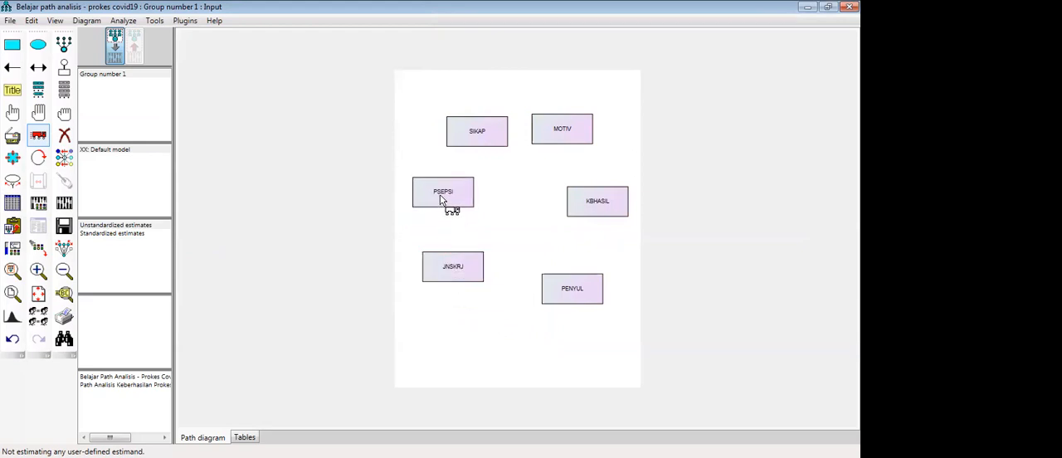
pyautogui.moveTo(458, 267); pyautogui.dragTo(447, 255)
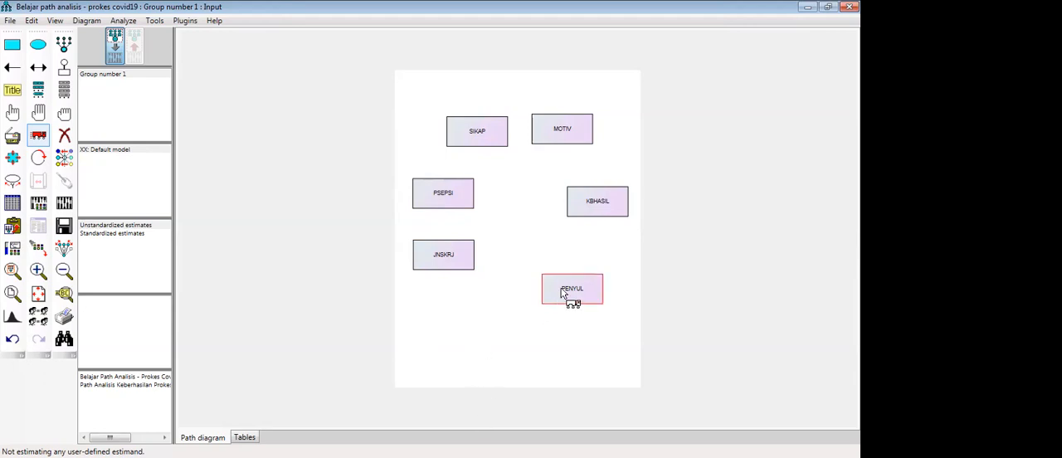
# - Shift PENYUL slightly inward below KBHASIL, lower KBHASIL a little and raise PSEPSI and JNSKRJ slightly
pyautogui.moveTo(569, 296); pyautogui.dragTo(532, 278)
pyautogui.moveTo(588, 207); pyautogui.dragTo(594, 213)
pyautogui.moveTo(462, 268); pyautogui.dragTo(448, 251)
pyautogui.moveTo(532, 269); pyautogui.dragTo(539, 270)
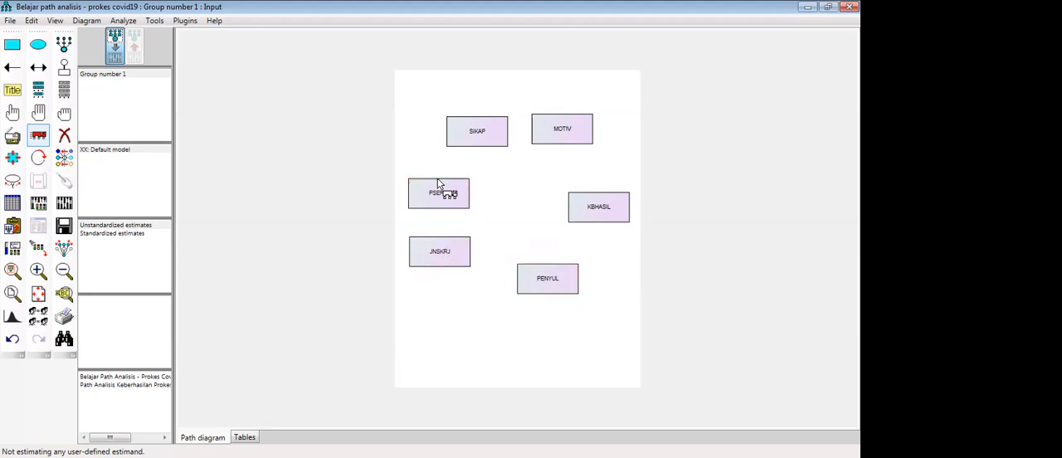
pyautogui.moveTo(457, 254)
pyautogui.mouseDown()
pyautogui.moveTo(455, 233)
pyautogui.moveTo(457, 242)
pyautogui.mouseUp()
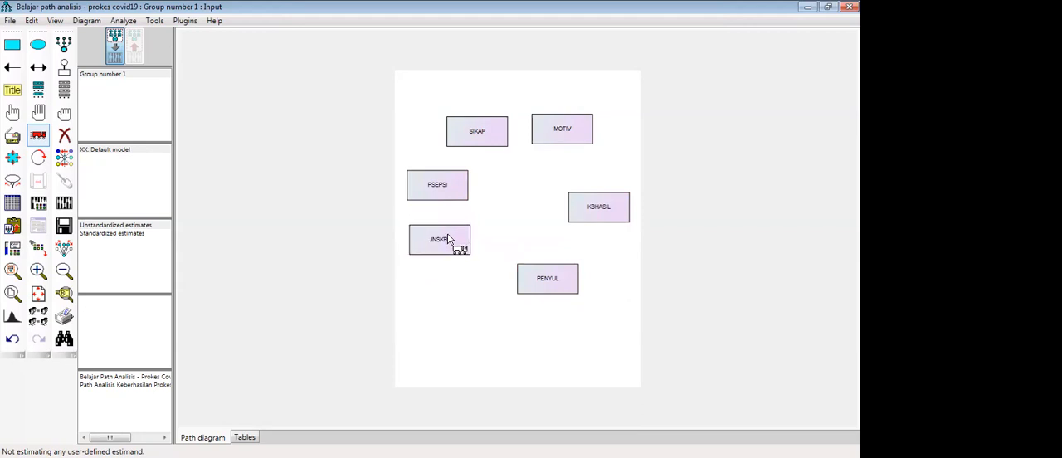
pyautogui.moveTo(525, 266); pyautogui.dragTo(537, 269)
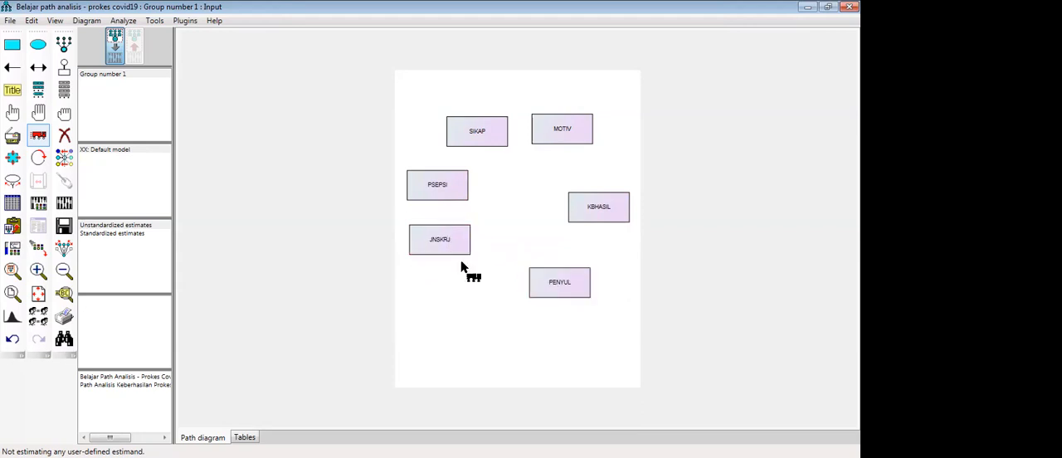
# - Arrange JNSKRJ, PSEPSI, SIKAP and MOTIV into a ring with KBHASIL and PENYUL, with PSEPSI level with KBHASIL
pyautogui.moveTo(448, 248); pyautogui.dragTo(473, 279)
pyautogui.moveTo(433, 194); pyautogui.dragTo(436, 211)
pyautogui.moveTo(469, 138); pyautogui.dragTo(456, 161)
pyautogui.moveTo(548, 139); pyautogui.dragTo(537, 146)
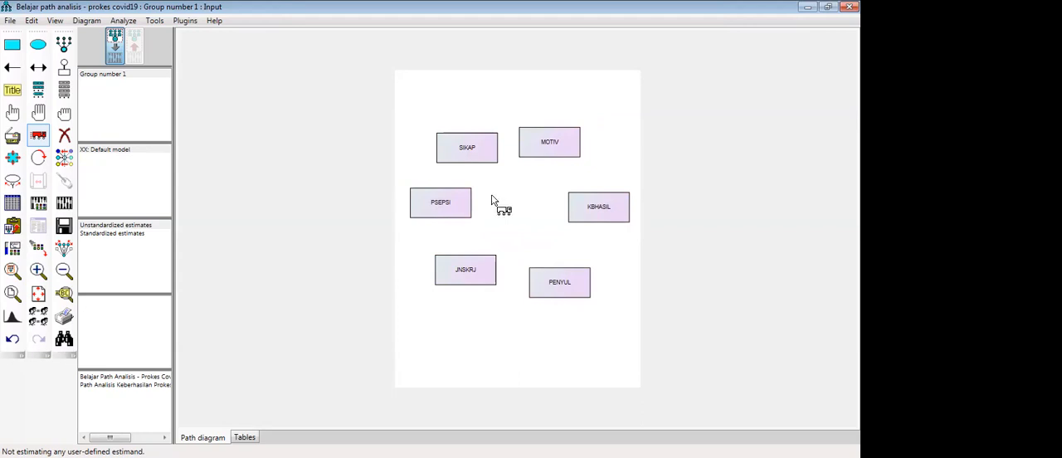
pyautogui.hotkey('alt', 'Tab')
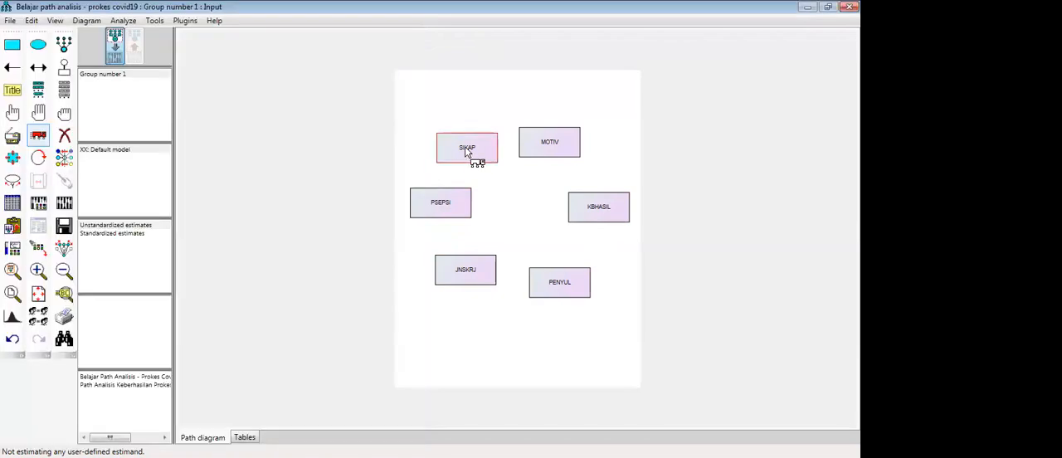
pyautogui.moveTo(465, 150); pyautogui.dragTo(461, 147)
pyautogui.moveTo(559, 156); pyautogui.dragTo(561, 159)
pyautogui.moveTo(473, 286); pyautogui.dragTo(477, 289)
pyautogui.moveTo(429, 199); pyautogui.dragTo(430, 203)
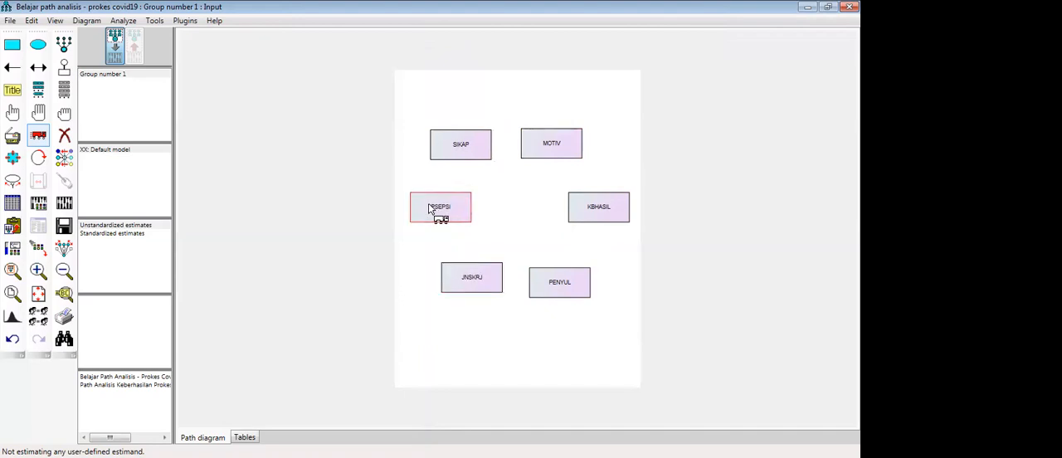
# - Draw single-headed paths from MOTIV, SIKAP and PSEPSI to KBHASIL, and try one from JNSKRJ
pyautogui.click(13, 67)
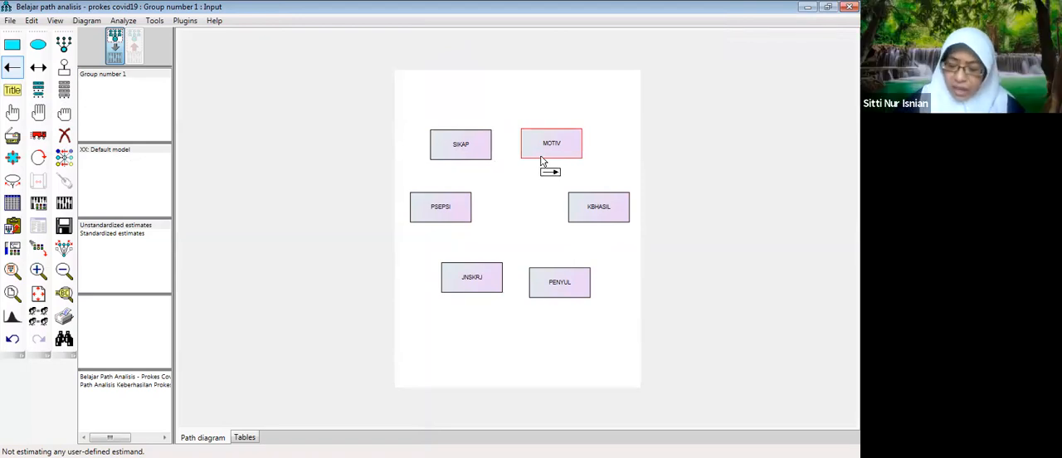
pyautogui.moveTo(538, 161); pyautogui.dragTo(568, 211)
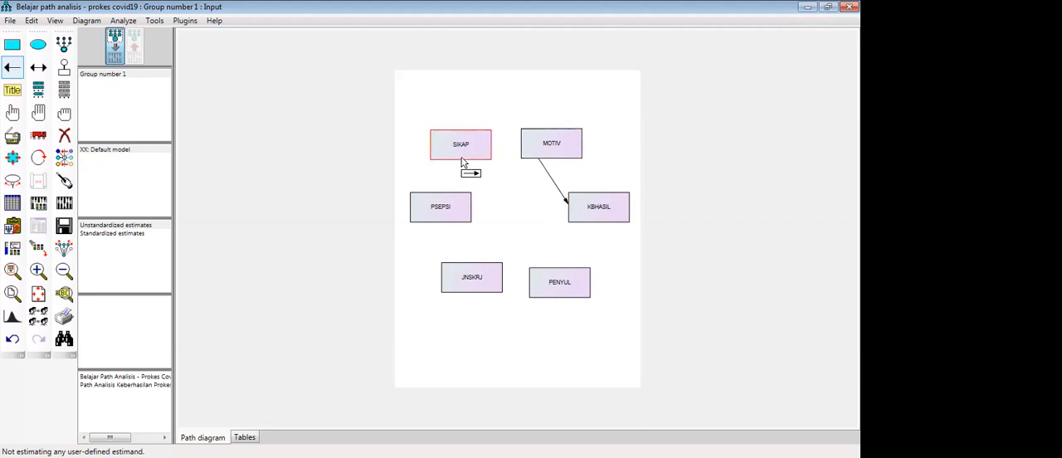
pyautogui.moveTo(463, 164); pyautogui.dragTo(569, 212)
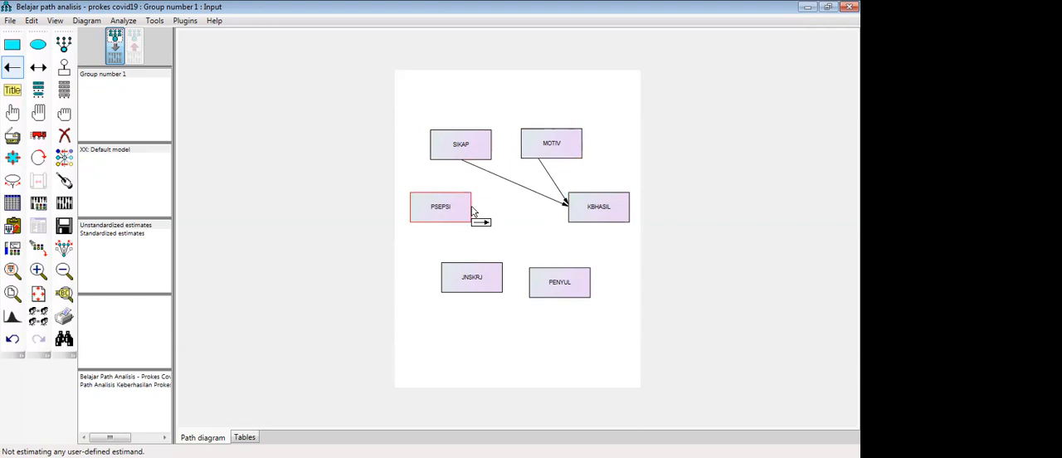
pyautogui.moveTo(469, 210)
pyautogui.mouseDown()
pyautogui.moveTo(552, 221)
pyautogui.moveTo(568, 208)
pyautogui.mouseUp()
pyautogui.moveTo(470, 207); pyautogui.dragTo(569, 212)
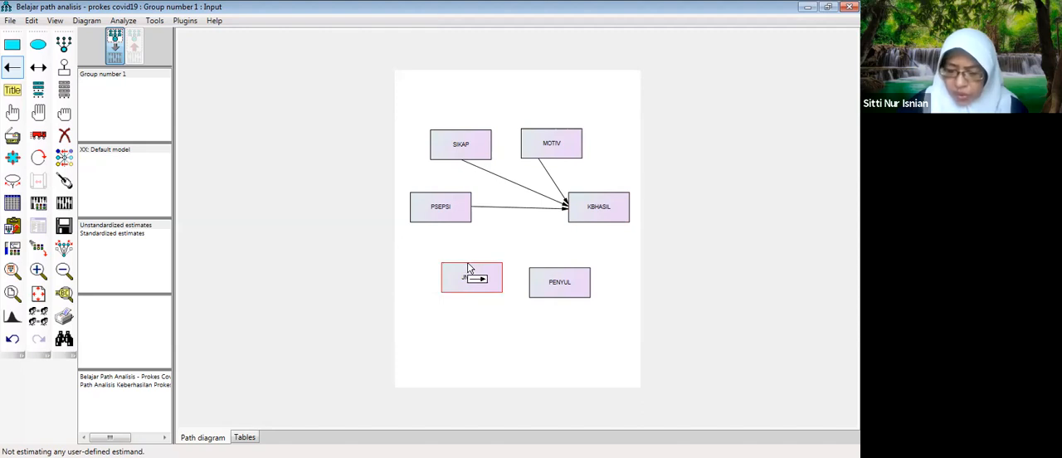
pyautogui.moveTo(474, 266); pyautogui.dragTo(568, 215)
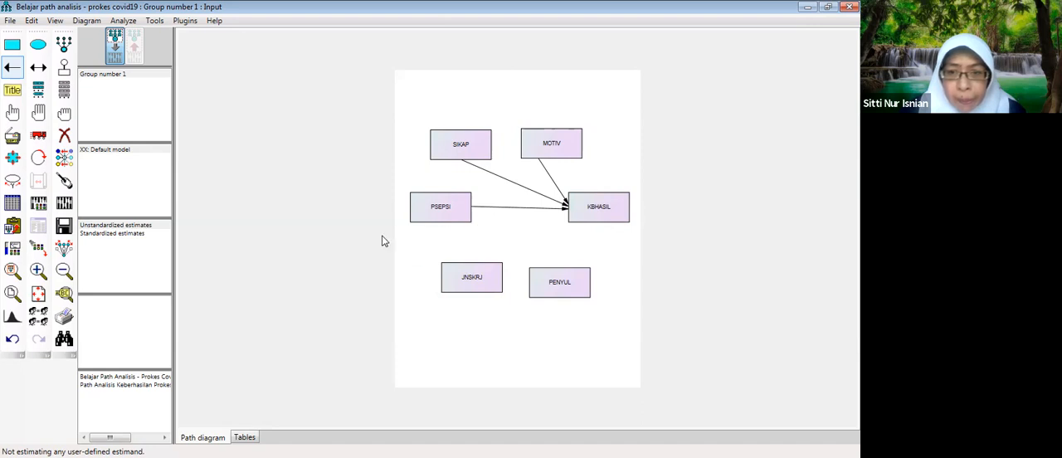
# - Duplicate the JNSKRJ rectangle just above the original and set the copy's variable name and label to PARTIS
pyautogui.click(13, 135)
pyautogui.moveTo(486, 290); pyautogui.dragTo(471, 249)
pyautogui.doubleClick(457, 243)
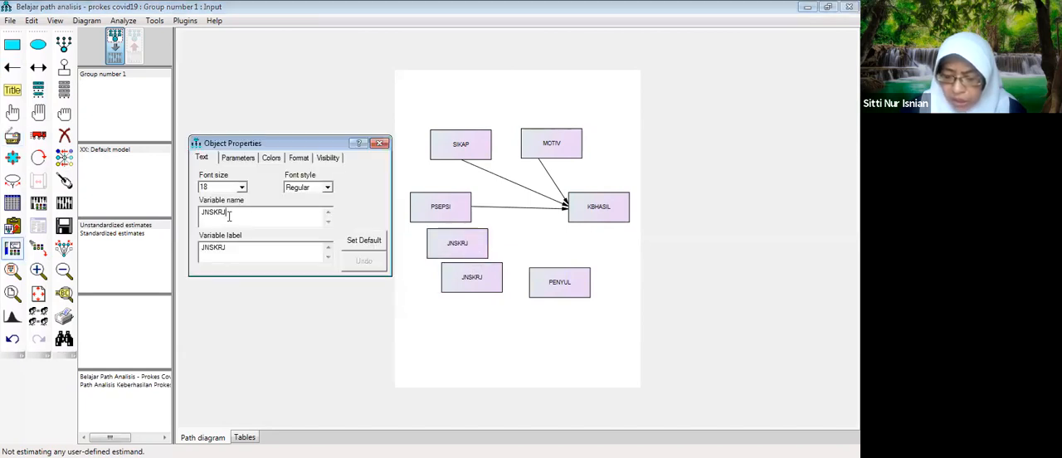
pyautogui.moveTo(232, 214); pyautogui.dragTo(194, 217)
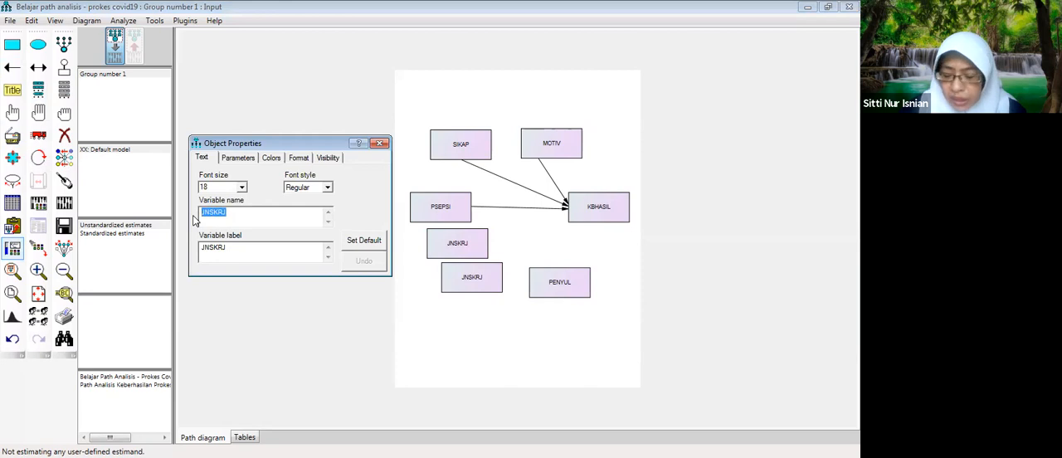
pyautogui.write('PR')
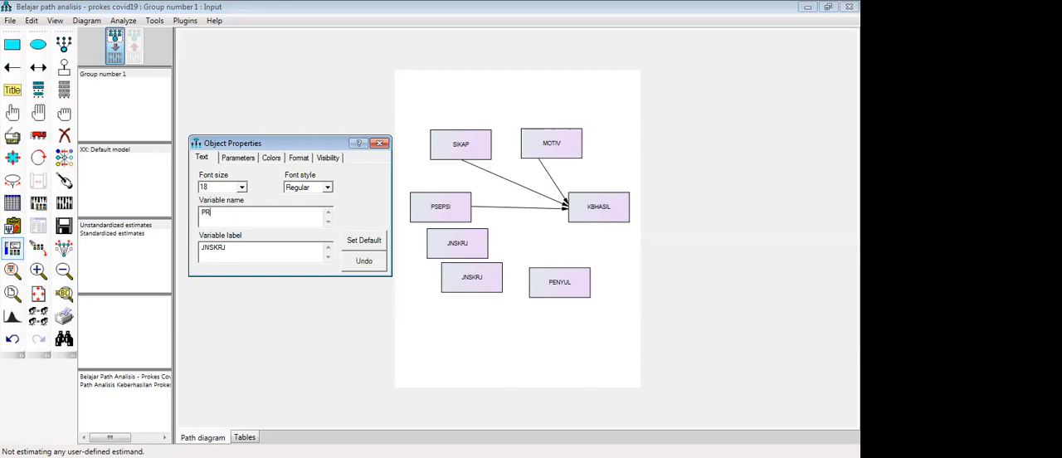
pyautogui.press('BackSpace')
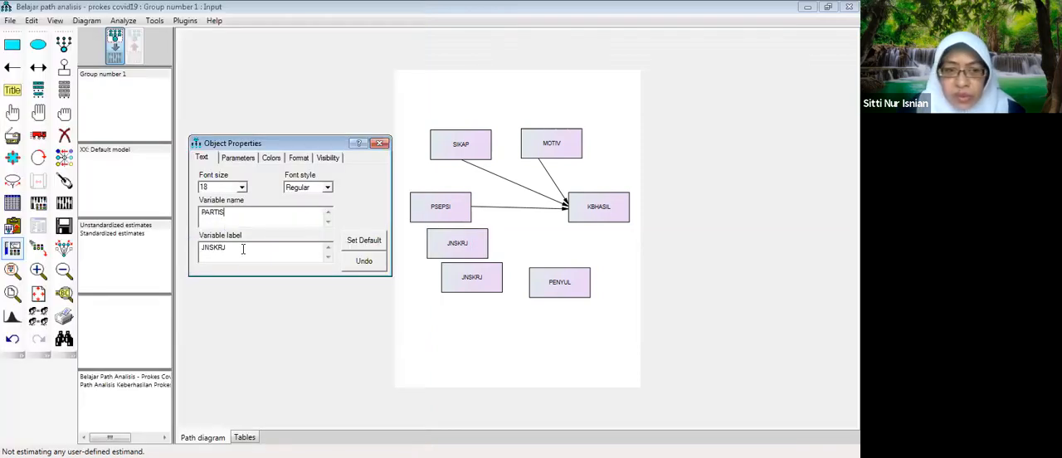
pyautogui.moveTo(242, 248); pyautogui.dragTo(187, 248)
pyautogui.write('PARTI')
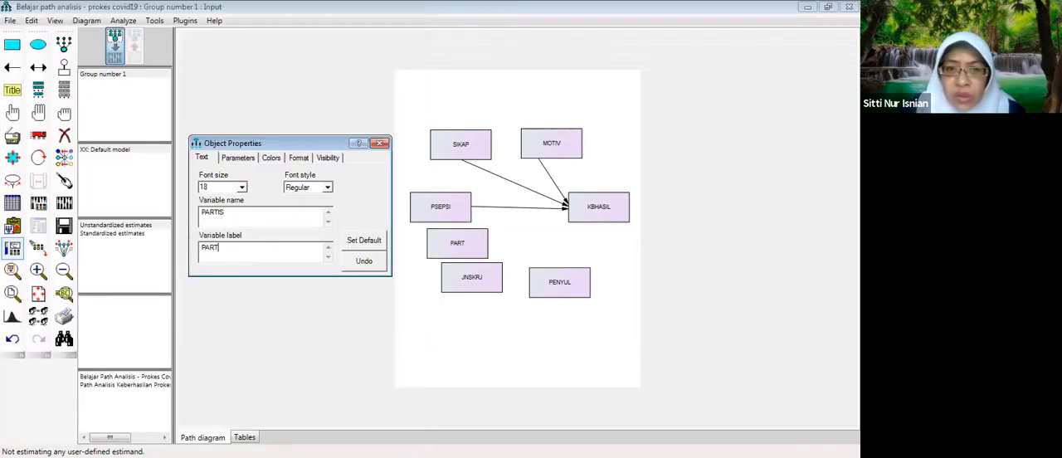
pyautogui.write('S')
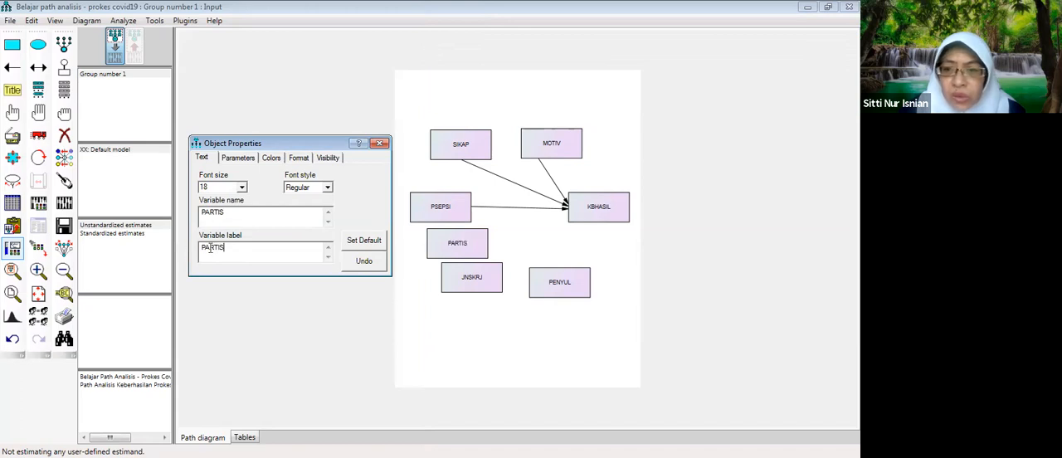
pyautogui.click(381, 147)
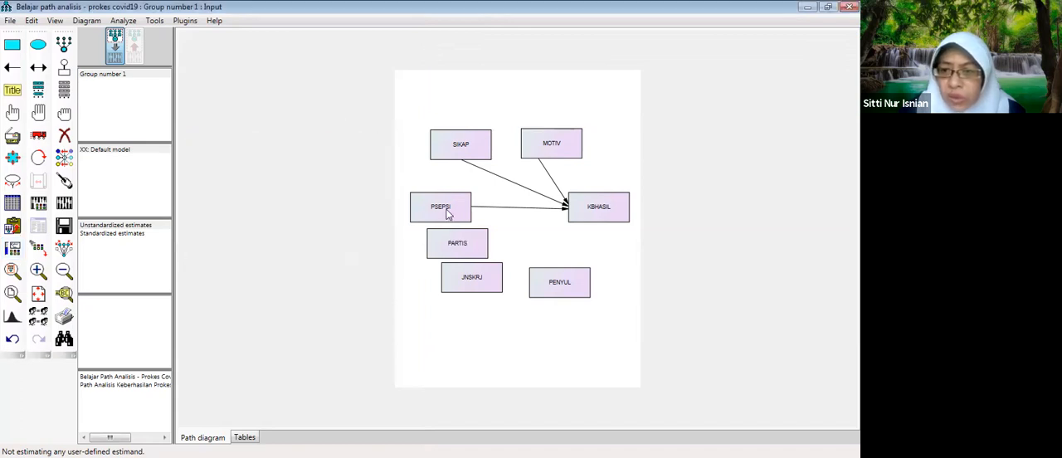
# - Rearrange the diagram: PSEPSI above JNSKRJ at the page's left, PARTIS beside PENYUL at the lower centre, and SIKAP closer to MOTIV
pyautogui.click(39, 135)
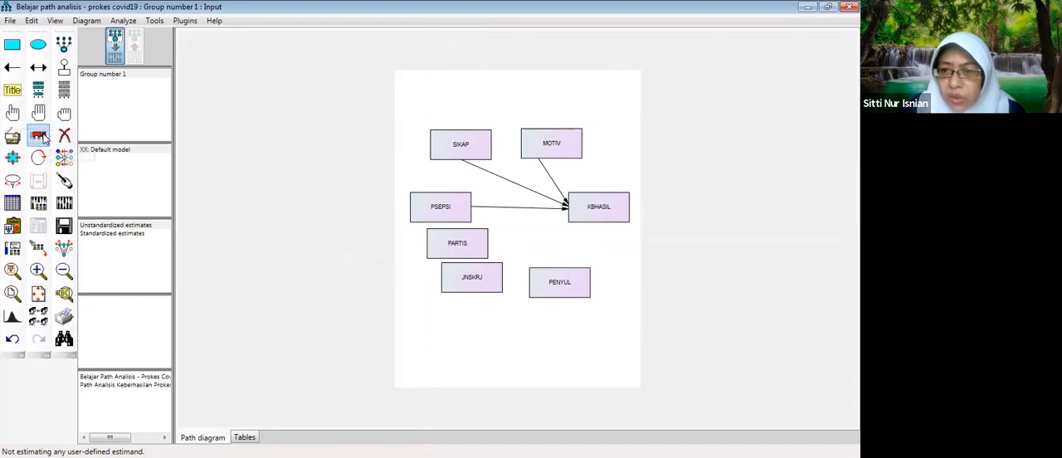
pyautogui.moveTo(458, 213); pyautogui.dragTo(443, 199)
pyautogui.moveTo(470, 246); pyautogui.dragTo(525, 308)
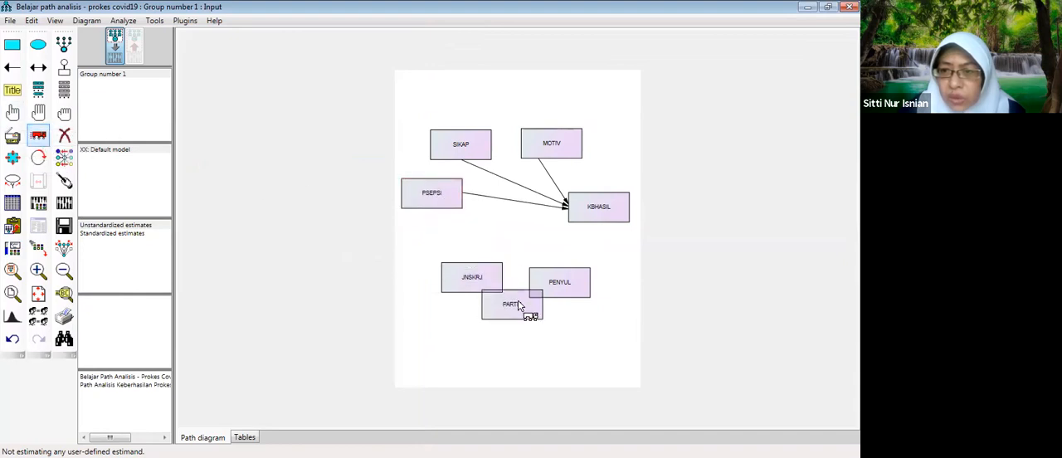
pyautogui.moveTo(474, 290); pyautogui.dragTo(436, 248)
pyautogui.moveTo(562, 284); pyautogui.dragTo(569, 278)
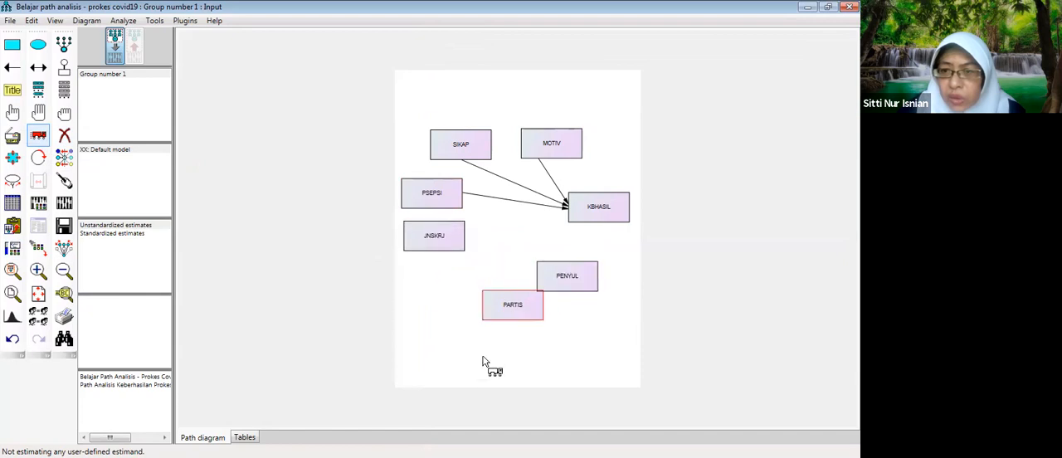
pyautogui.moveTo(497, 300); pyautogui.dragTo(483, 282)
pyautogui.moveTo(554, 280); pyautogui.dragTo(558, 284)
pyautogui.moveTo(445, 247); pyautogui.dragTo(444, 247)
pyautogui.moveTo(467, 157); pyautogui.dragTo(481, 155)
pyautogui.moveTo(452, 237); pyautogui.dragTo(451, 242)
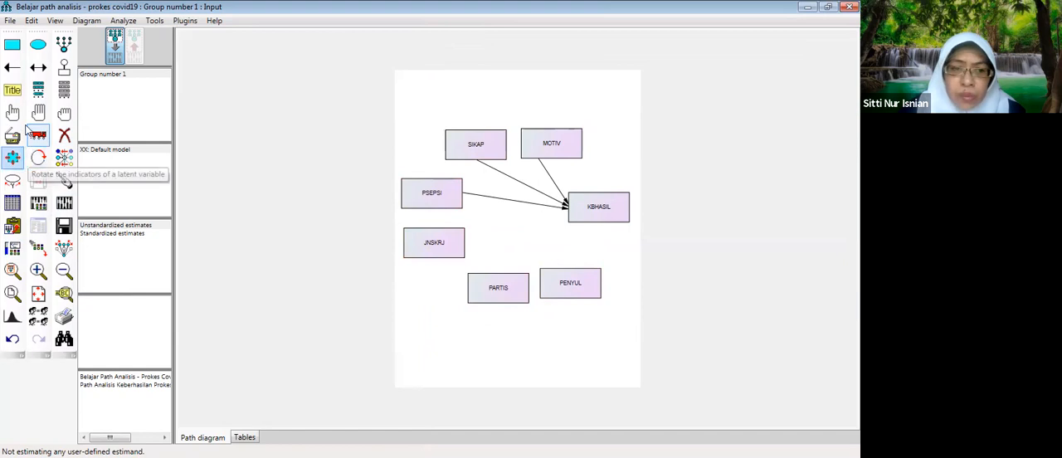
# - Draw single-headed paths from JNSKRJ and from PARTIS to KBHASIL
pyautogui.click(11, 71)
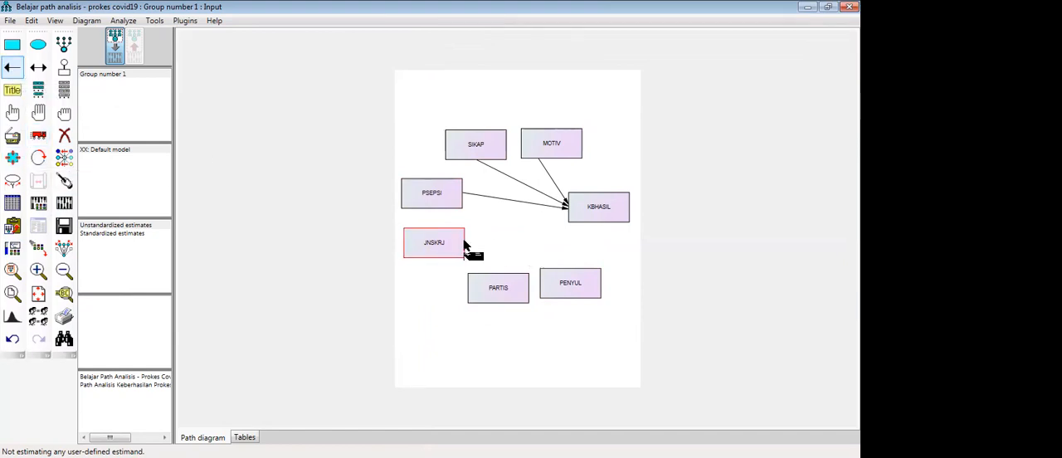
pyautogui.moveTo(464, 243); pyautogui.dragTo(569, 219)
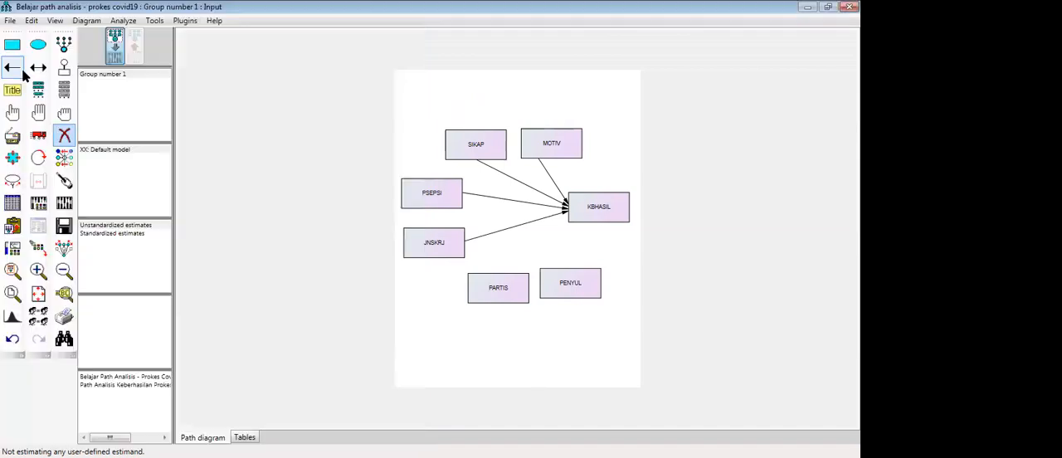
pyautogui.click(11, 70)
pyautogui.click(11, 69)
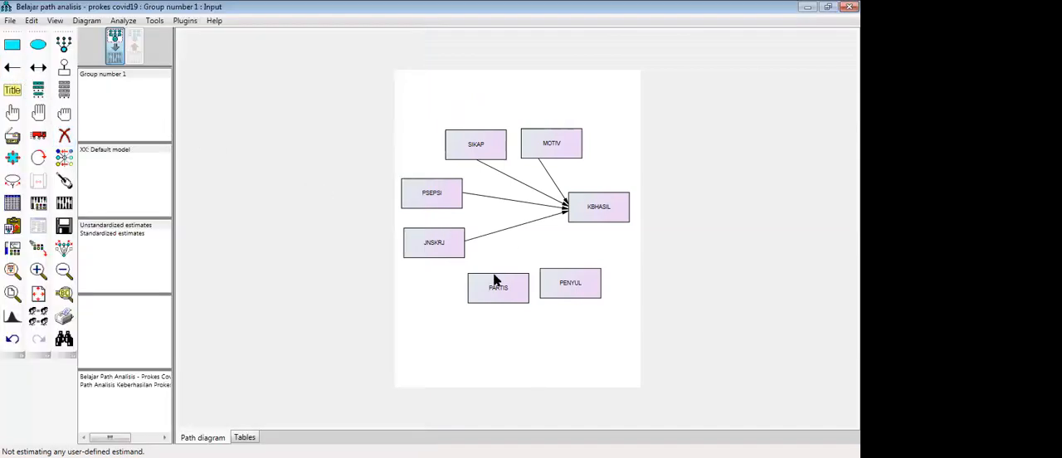
pyautogui.click(11, 68)
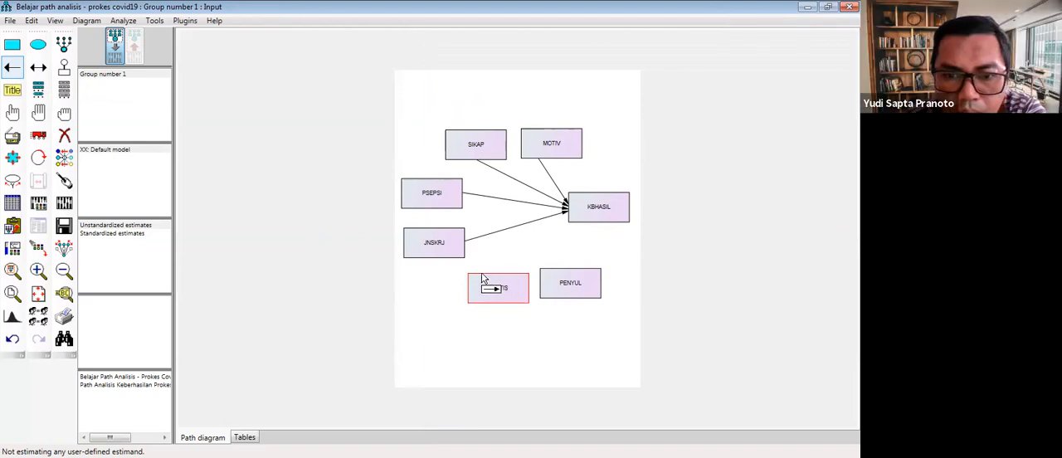
pyautogui.moveTo(482, 278); pyautogui.dragTo(568, 214)
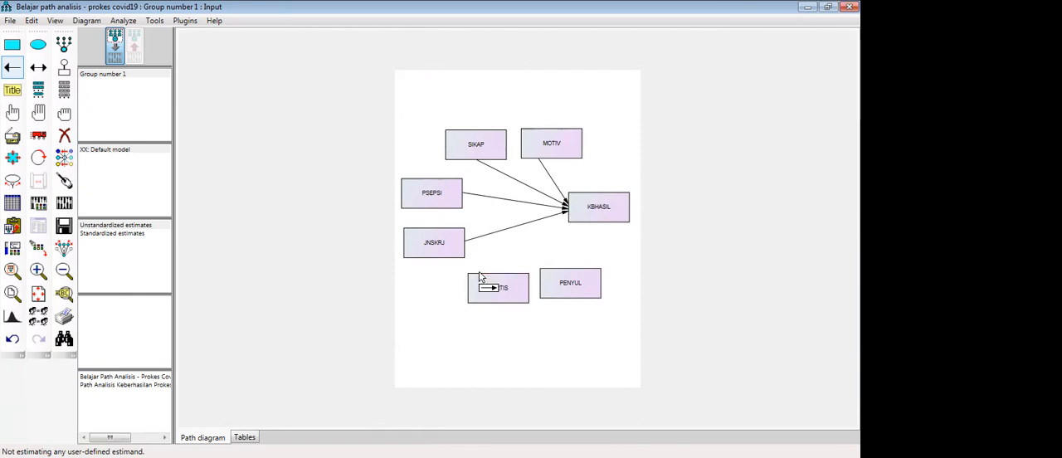
pyautogui.moveTo(481, 280); pyautogui.dragTo(570, 216)
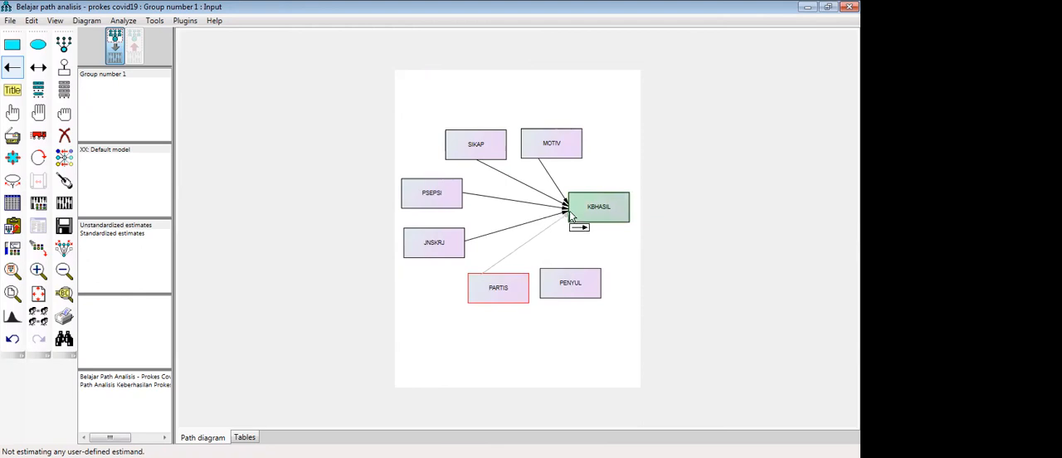
pyautogui.moveTo(571, 215); pyautogui.dragTo(574, 218)
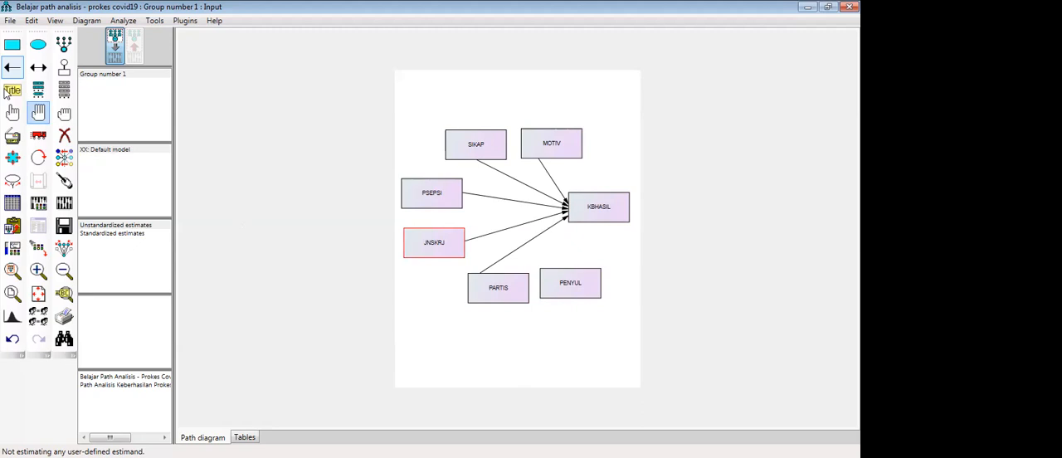
# - Shift the PARTIS rectangle slightly left, away from PENYUL, keeping it below JNSKRJ
pyautogui.click(38, 140)
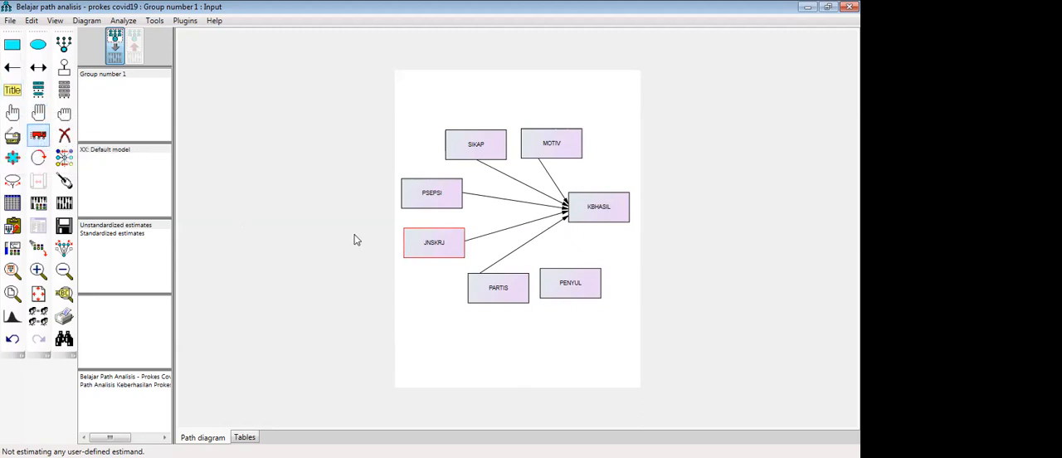
pyautogui.moveTo(501, 292); pyautogui.dragTo(488, 295)
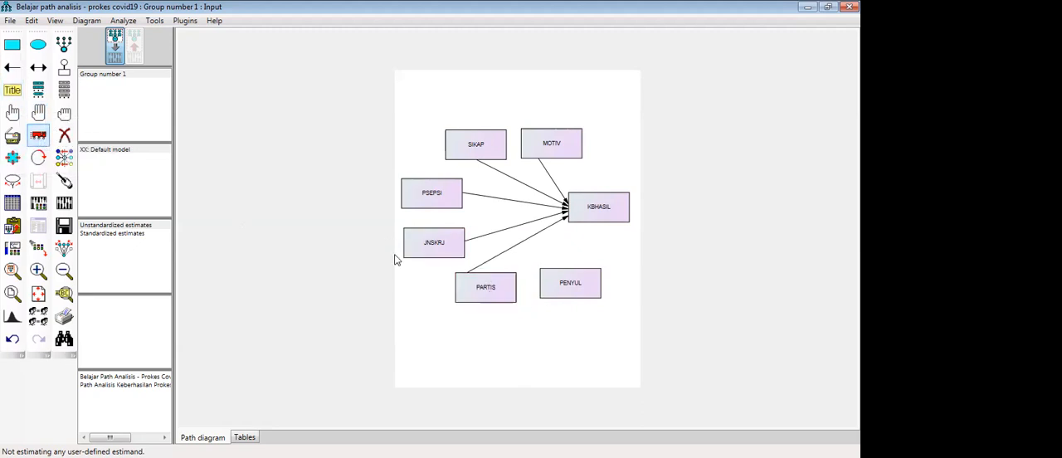
pyautogui.click(38, 139)
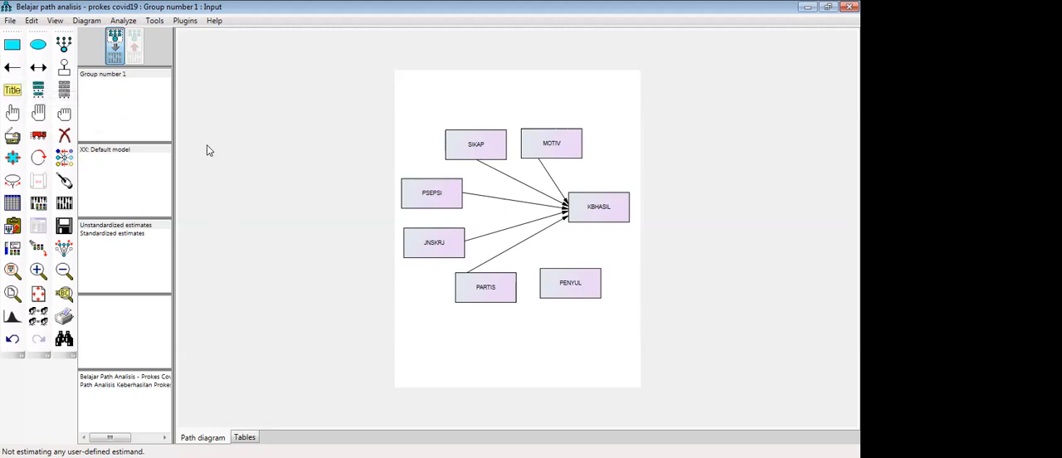
# - Draw a single-headed path from PENYUL to KBHASIL and shift PENYUL slightly down to be level with PARTIS
pyautogui.click(11, 67)
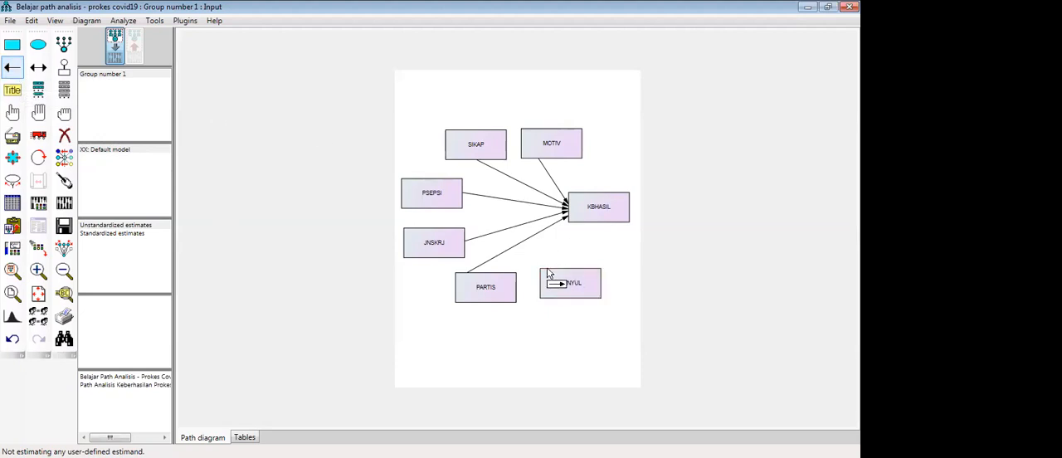
pyautogui.moveTo(548, 273); pyautogui.dragTo(575, 226)
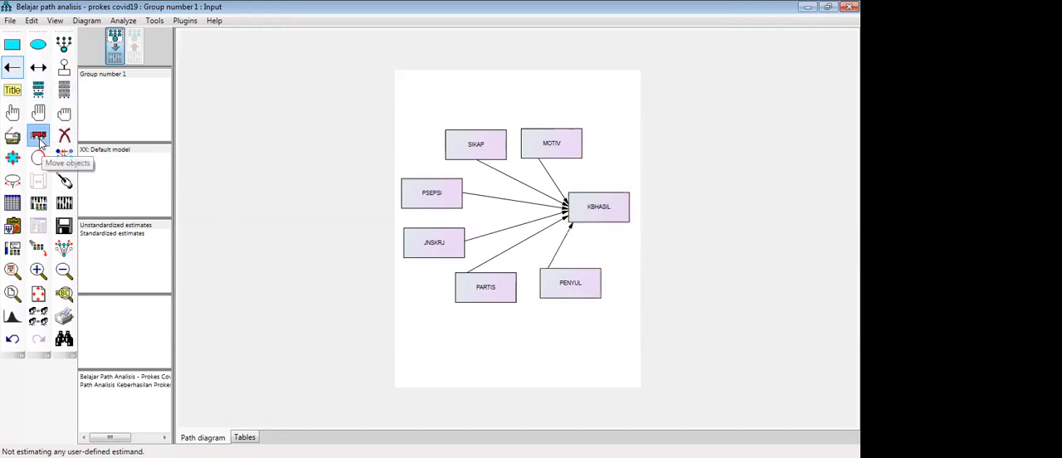
pyautogui.click(39, 135)
pyautogui.moveTo(568, 285); pyautogui.dragTo(565, 289)
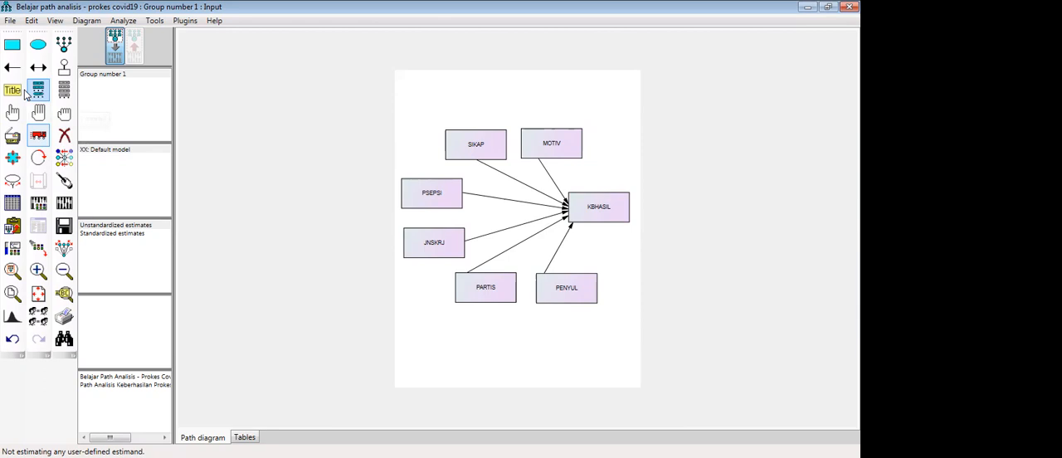
# - Move SIKAP and MOTIV higher with a wider gap between them, and draw a single-headed path from SIKAP to MOTIV
pyautogui.click(12, 67)
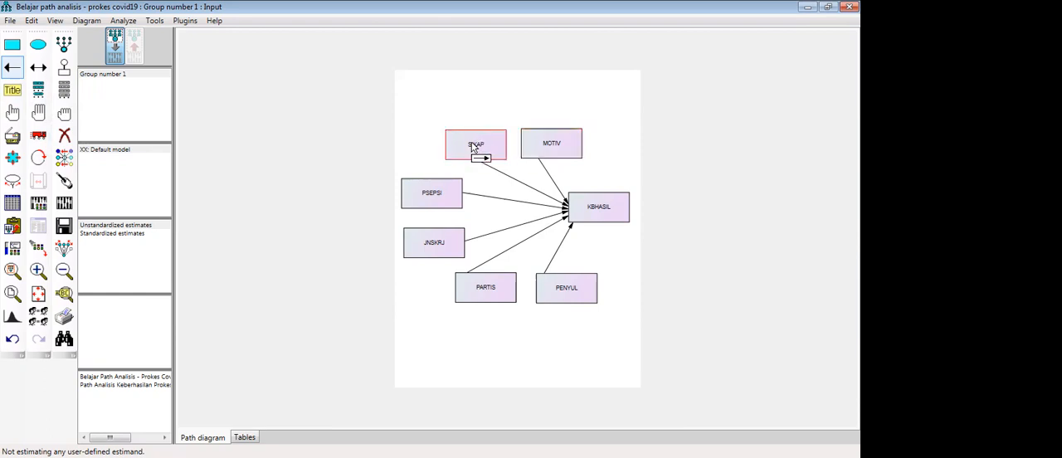
pyautogui.click(38, 134)
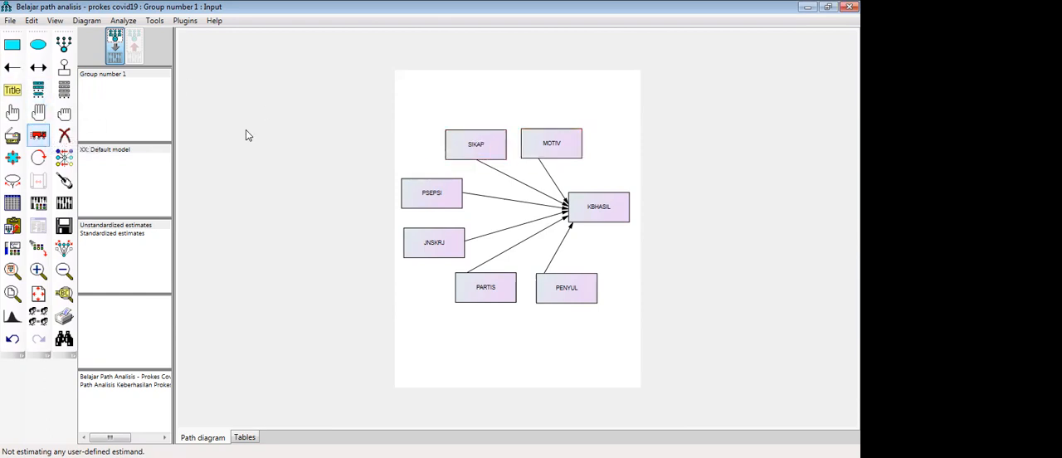
pyautogui.moveTo(497, 144); pyautogui.dragTo(481, 133)
pyautogui.moveTo(547, 138); pyautogui.dragTo(547, 126)
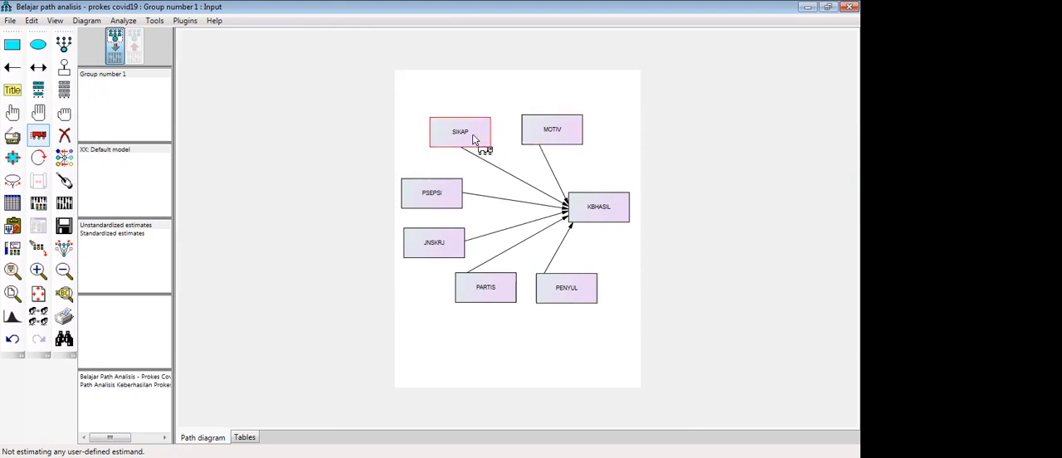
pyautogui.click(7, 69)
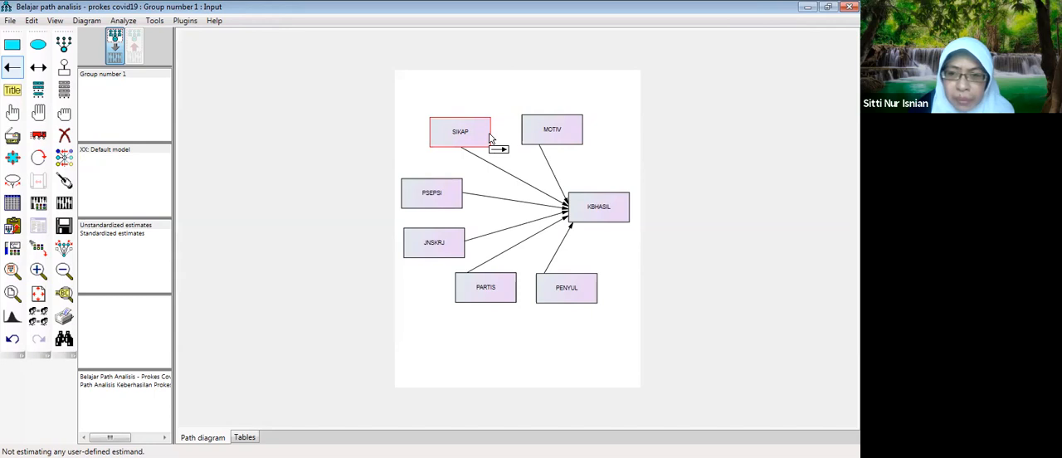
pyautogui.moveTo(488, 136); pyautogui.dragTo(524, 137)
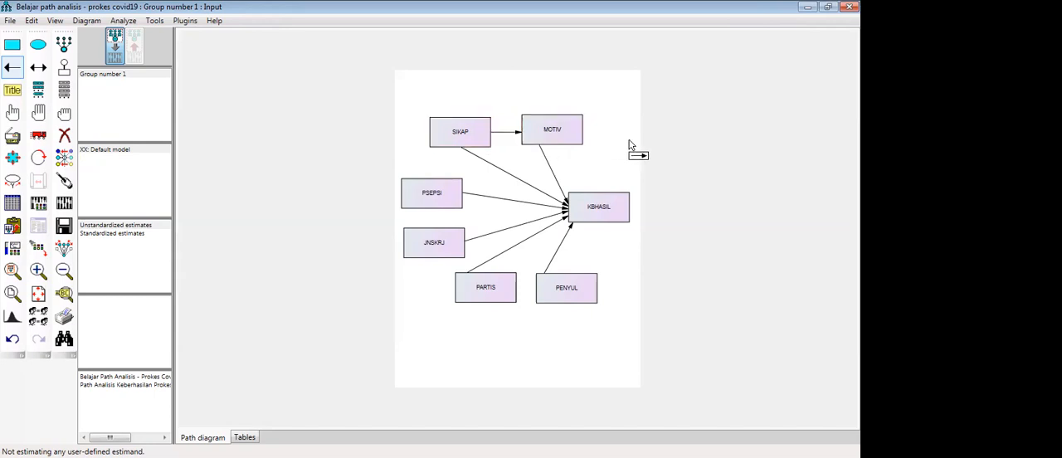
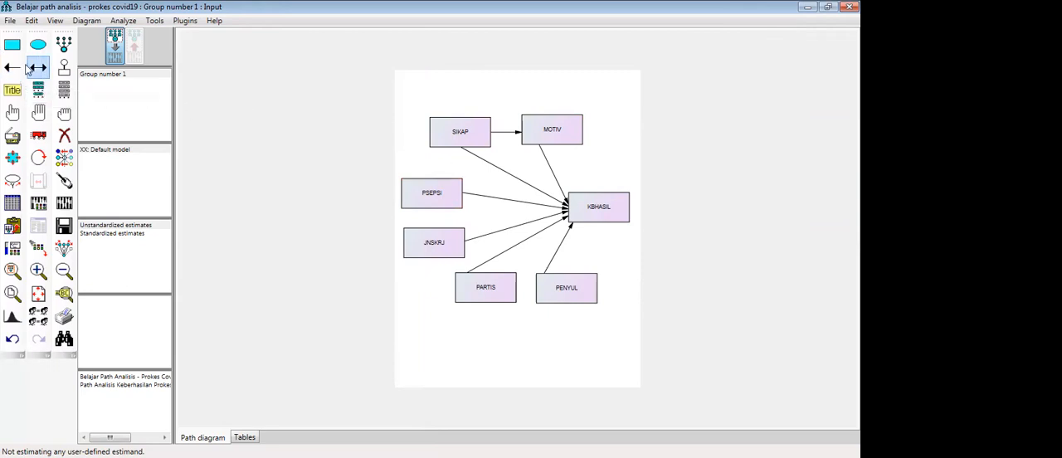
# - Draw a single-headed path from PSEPSI to SIKAP and shift the JNSKRJ rectangle slightly right and up
pyautogui.click(11, 68)
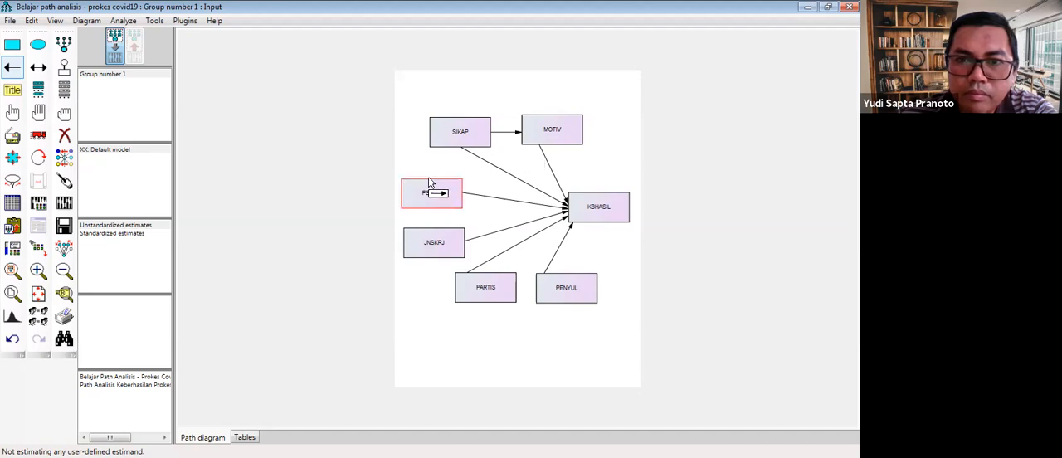
pyautogui.moveTo(433, 183); pyautogui.dragTo(463, 155)
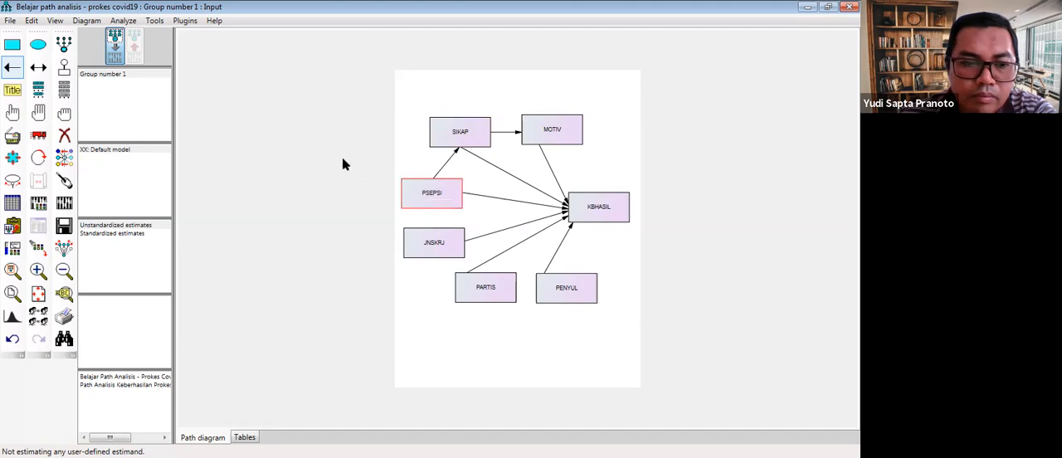
pyautogui.click(45, 135)
pyautogui.moveTo(444, 241); pyautogui.dragTo(456, 237)
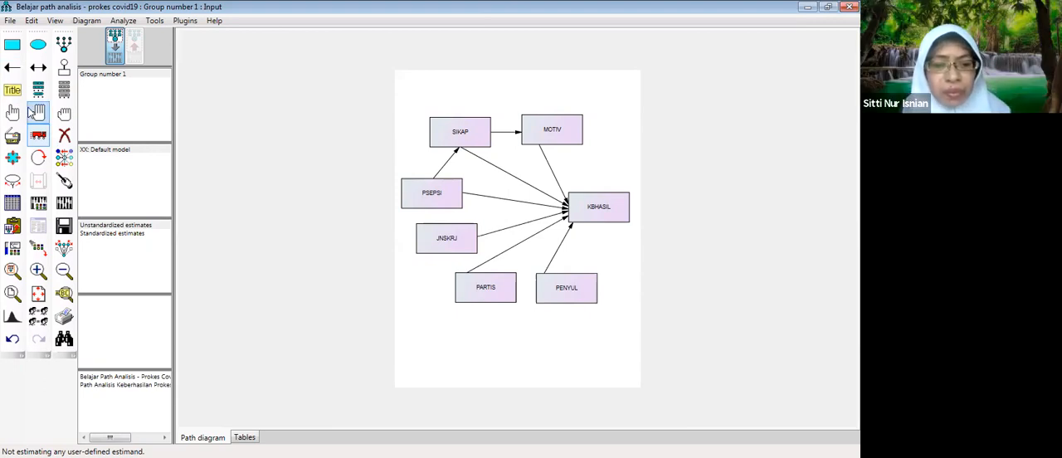
# - Draw a single-headed path from JNSKRJ to SIKAP
pyautogui.click(12, 71)
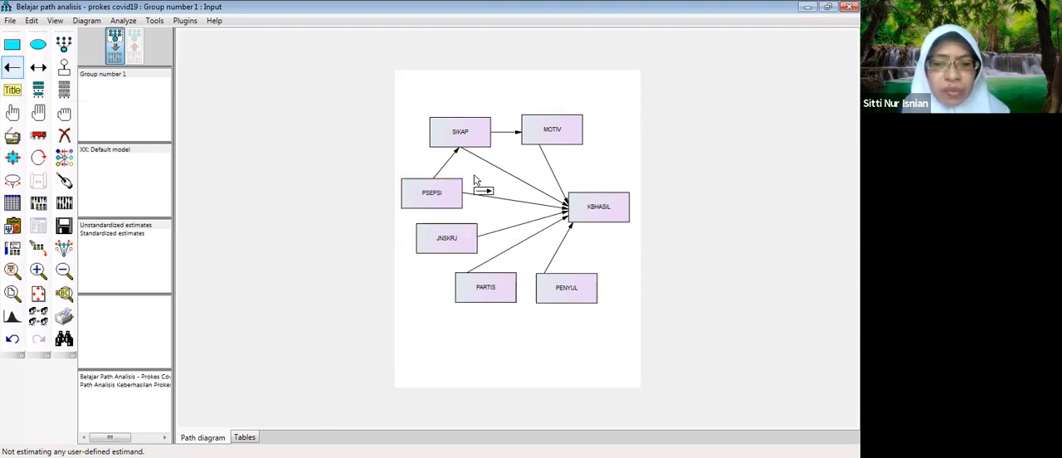
pyautogui.click(15, 69)
pyautogui.click(12, 68)
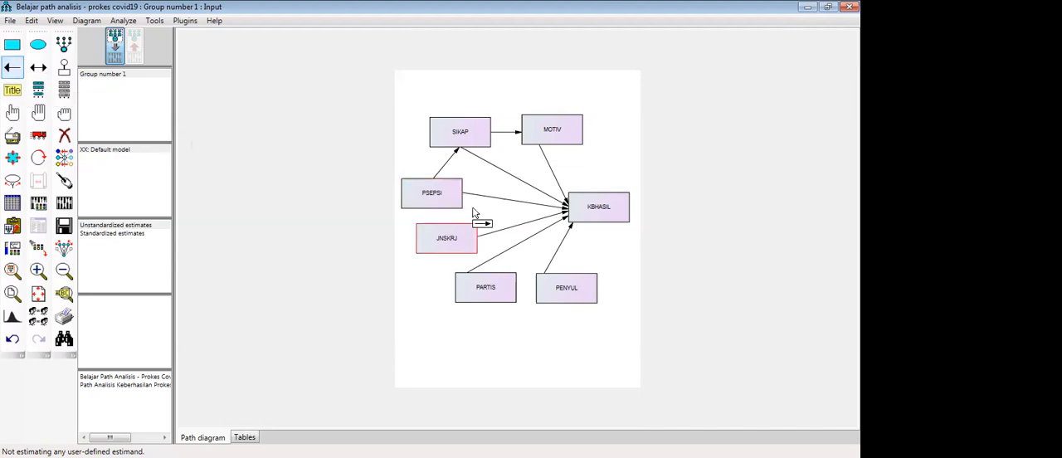
pyautogui.moveTo(467, 230); pyautogui.dragTo(462, 153)
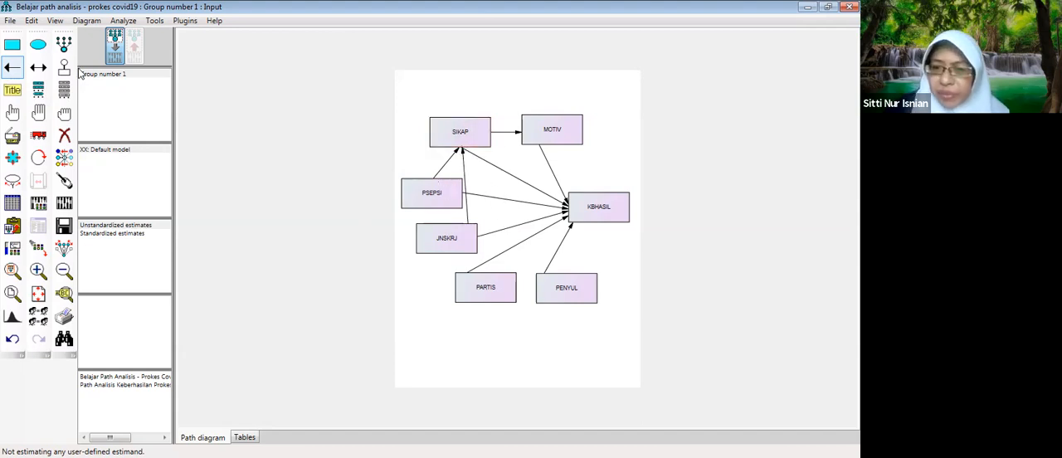
pyautogui.click(37, 140)
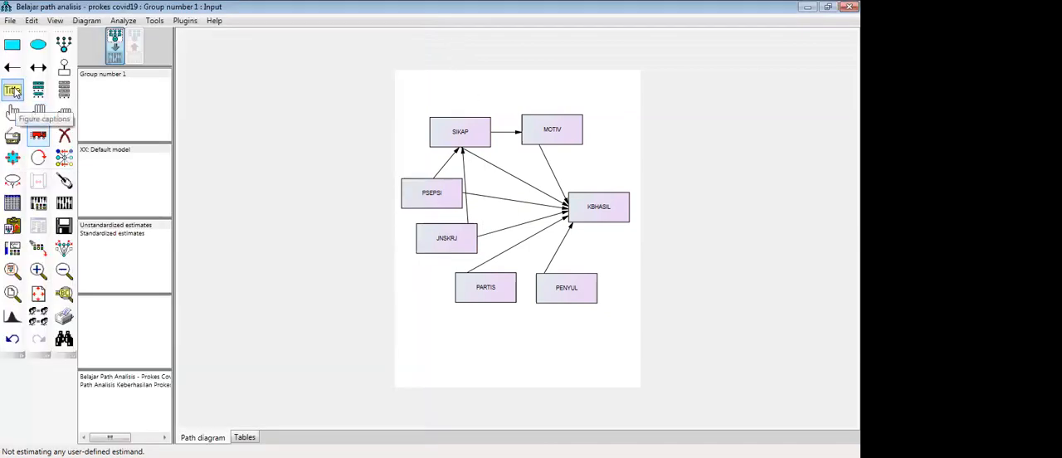
# - Move the start of the PARTIS–KBHASIL path rightward along PARTIS's upper edge and draw a single-headed path from SIKAP to PARTIS
pyautogui.click(11, 72)
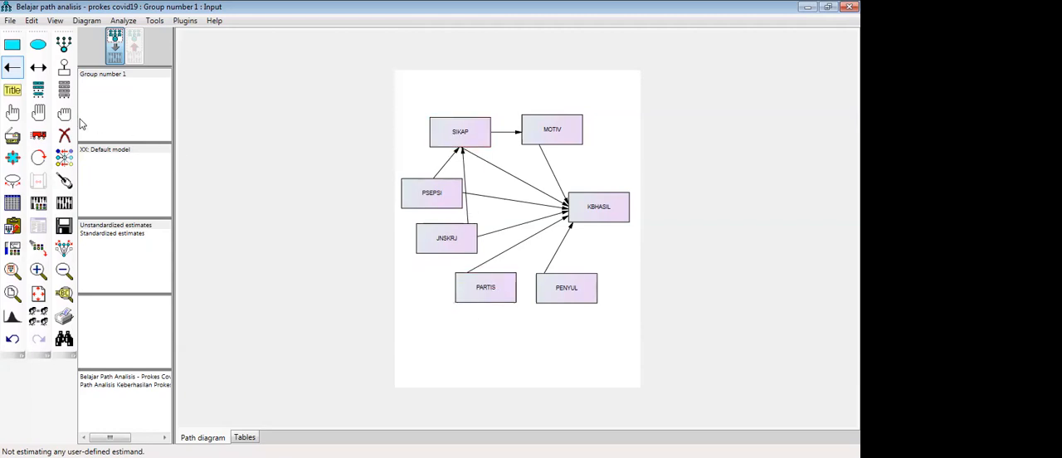
pyautogui.click(38, 135)
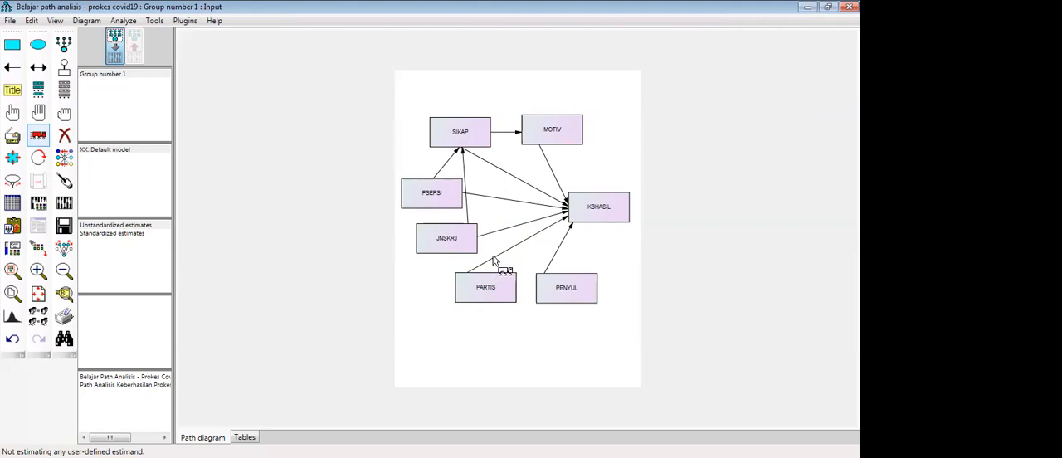
pyautogui.moveTo(494, 262); pyautogui.dragTo(504, 278)
pyautogui.click(11, 67)
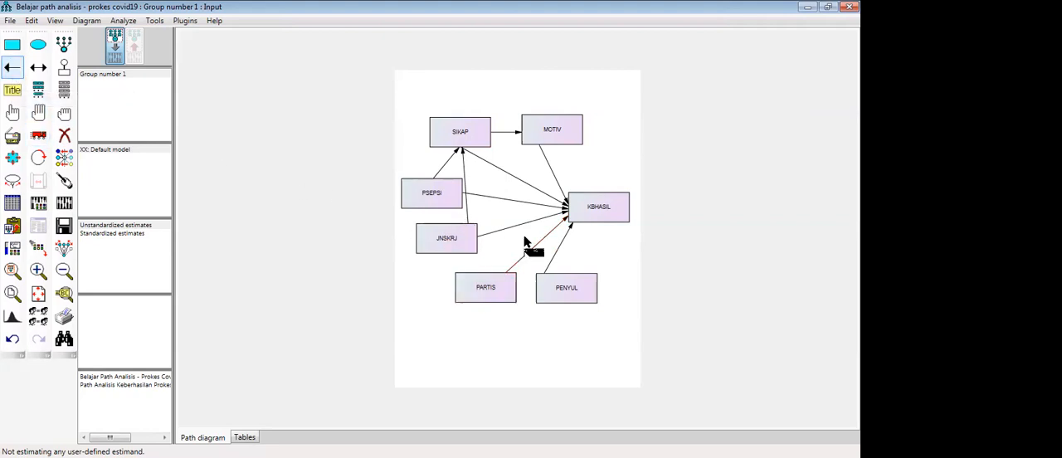
pyautogui.moveTo(494, 271)
pyautogui.mouseDown()
pyautogui.moveTo(466, 154)
pyautogui.moveTo(501, 284)
pyautogui.mouseUp()
pyautogui.click(38, 135)
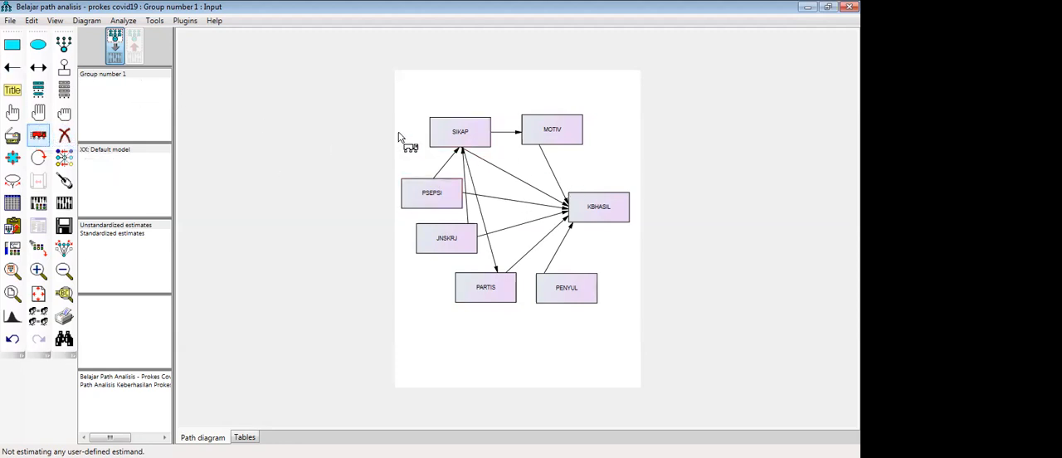
# - Draw a single-headed path from PENYUL to SIKAP and spread out the arrow ends along SIKAP's lower edge
pyautogui.click(13, 67)
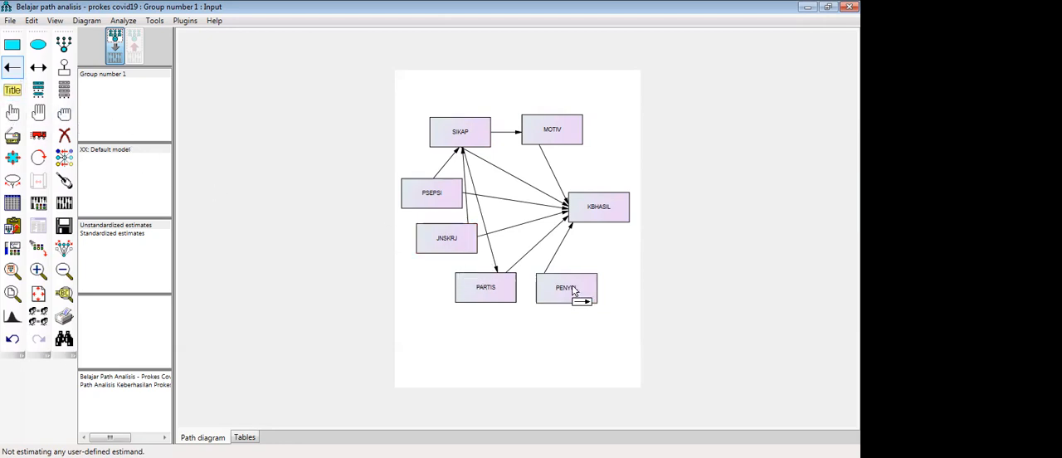
pyautogui.moveTo(546, 282); pyautogui.dragTo(462, 147)
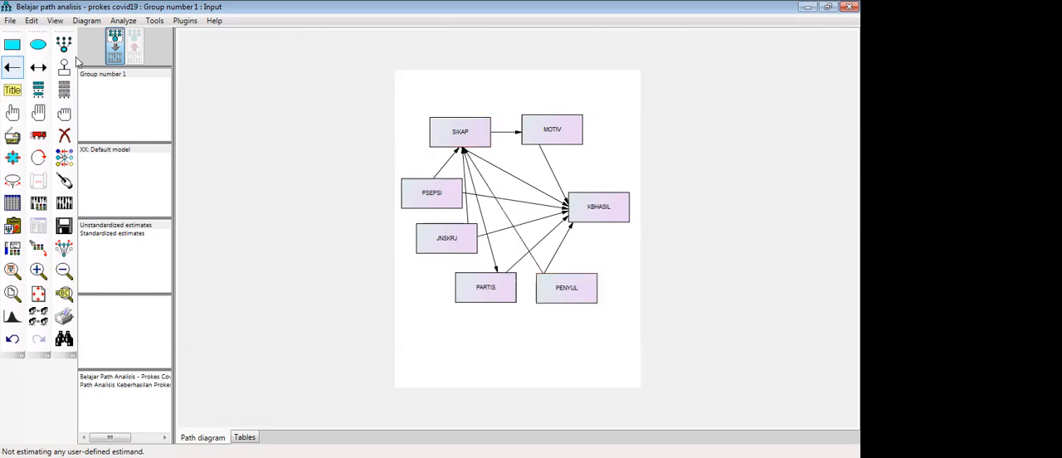
pyautogui.click(39, 135)
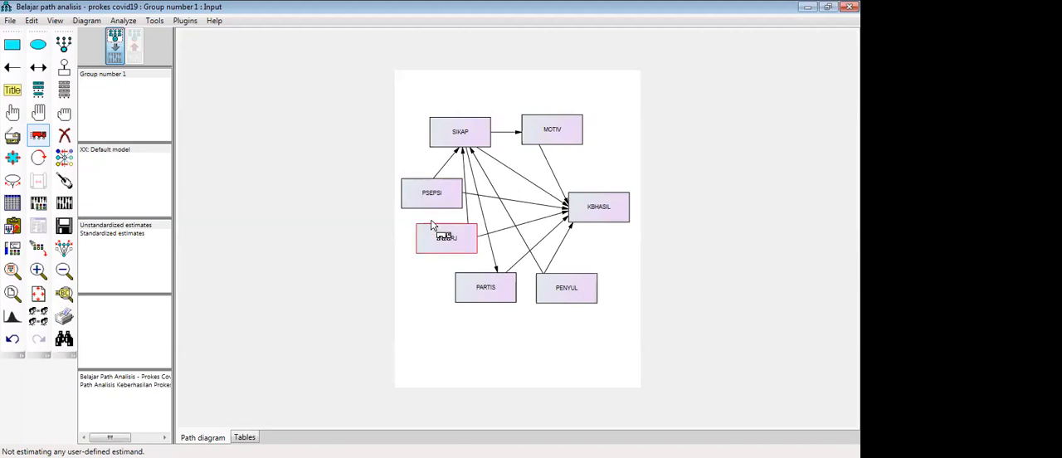
# - Draw single-headed paths from PSEPSI to MOTIV and from JNSKRJ to PSEPSI
pyautogui.click(14, 71)
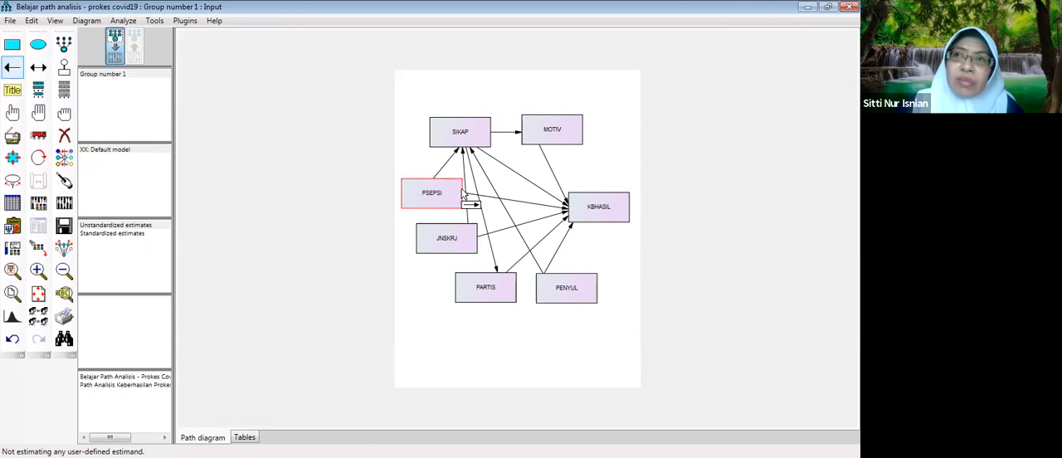
pyautogui.moveTo(463, 193); pyautogui.dragTo(539, 147)
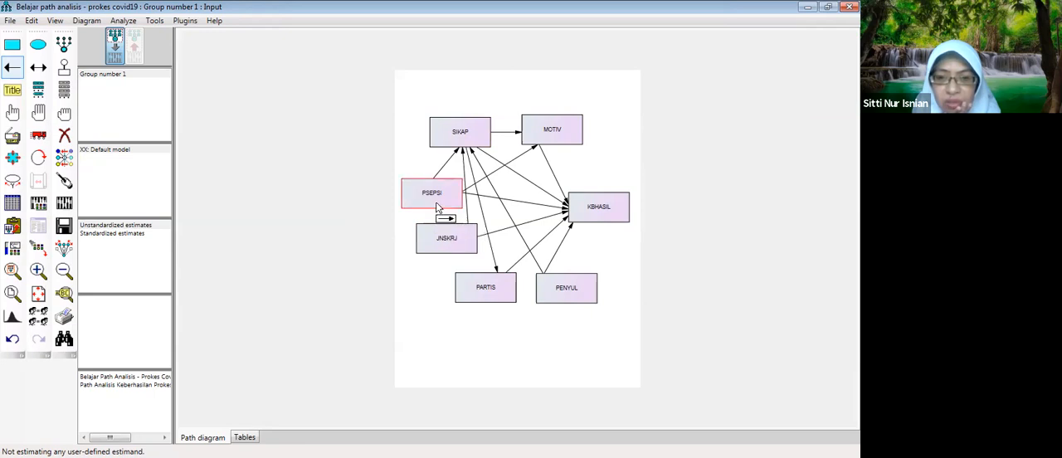
pyautogui.moveTo(451, 229); pyautogui.dragTo(441, 206)
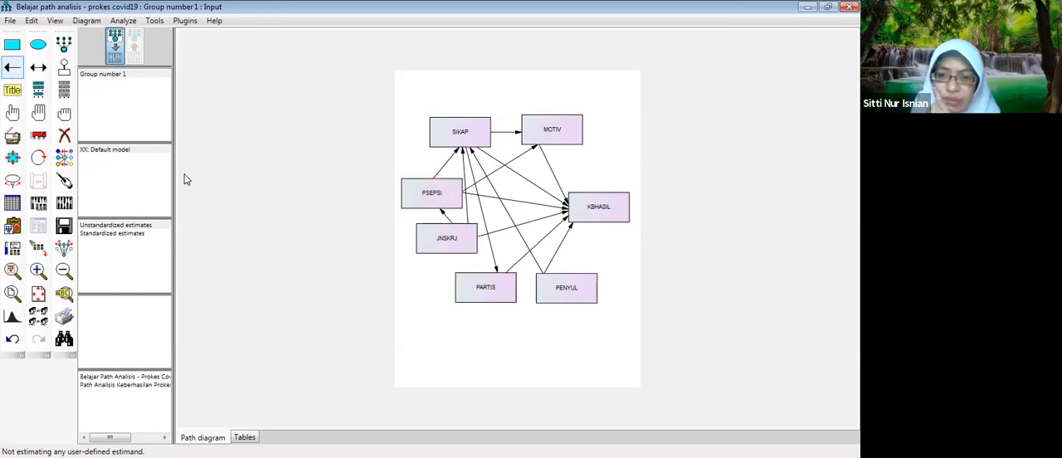
# - Spread the rectangles apart by raising PSEPSI, shifting JNSKRJ slightly left, and moving PENYUL, PARTIS and SIKAP to the right
pyautogui.click(38, 135)
pyautogui.moveTo(433, 197); pyautogui.dragTo(445, 193)
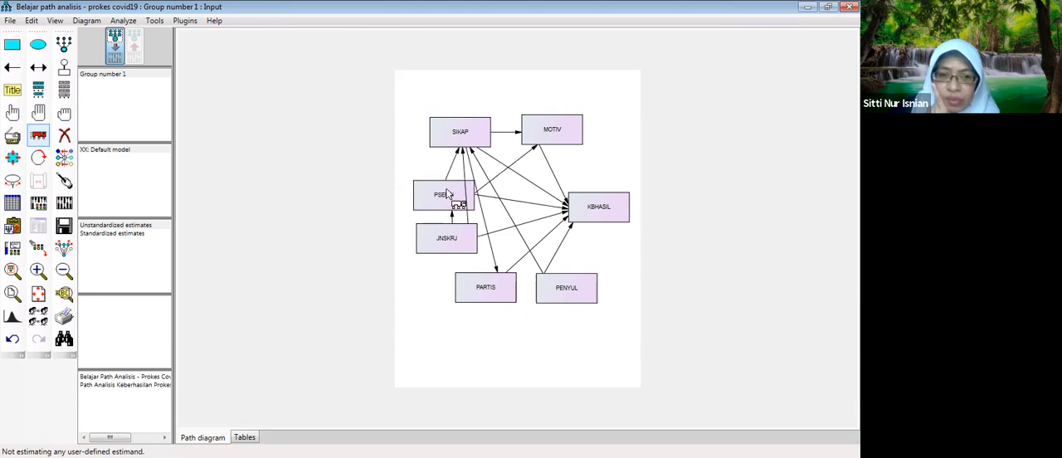
pyautogui.moveTo(437, 238); pyautogui.dragTo(429, 238)
pyautogui.moveTo(428, 190); pyautogui.dragTo(415, 175)
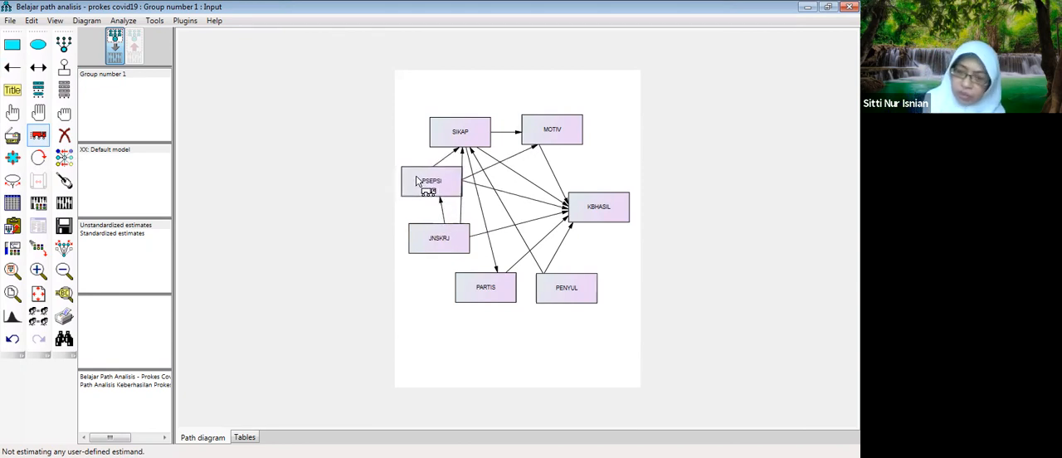
pyautogui.moveTo(566, 287); pyautogui.dragTo(588, 277)
pyautogui.moveTo(509, 292); pyautogui.dragTo(529, 292)
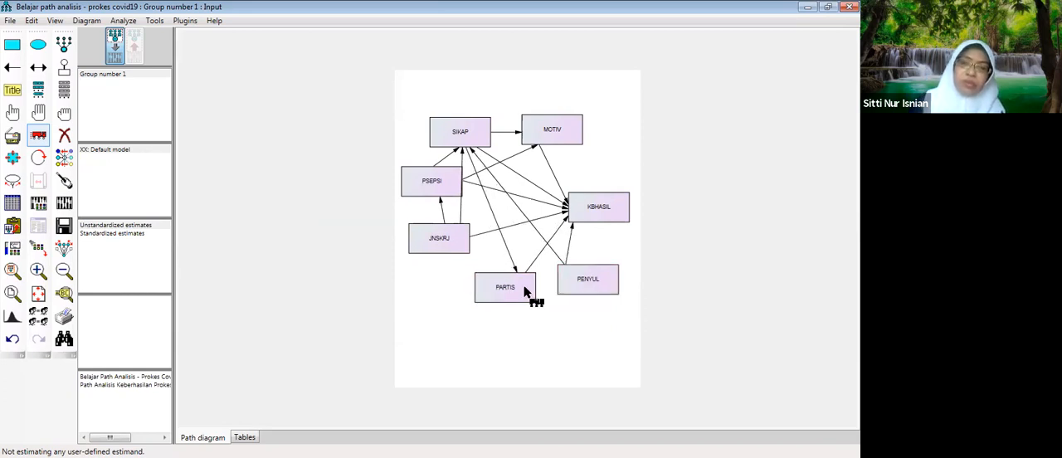
pyautogui.moveTo(435, 246)
pyautogui.mouseDown()
pyautogui.moveTo(446, 252)
pyautogui.moveTo(431, 249)
pyautogui.mouseUp()
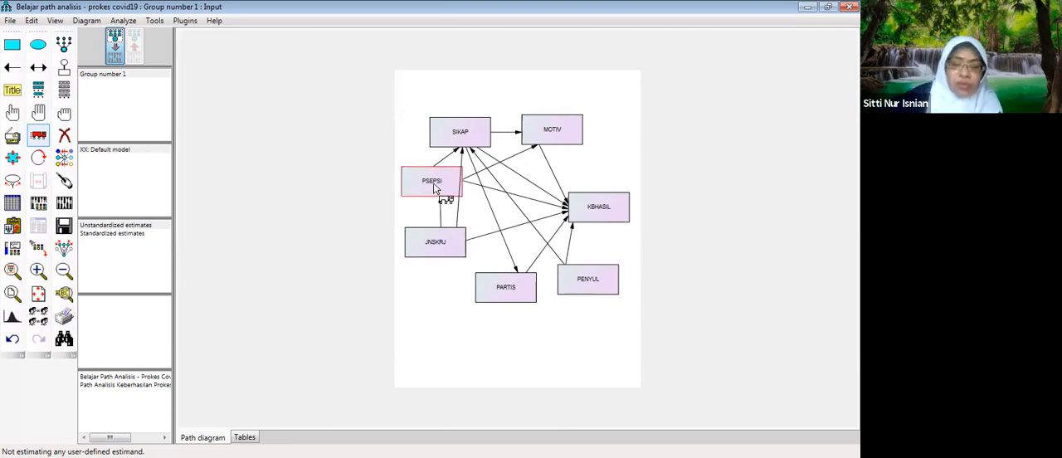
pyautogui.moveTo(469, 139); pyautogui.dragTo(478, 138)
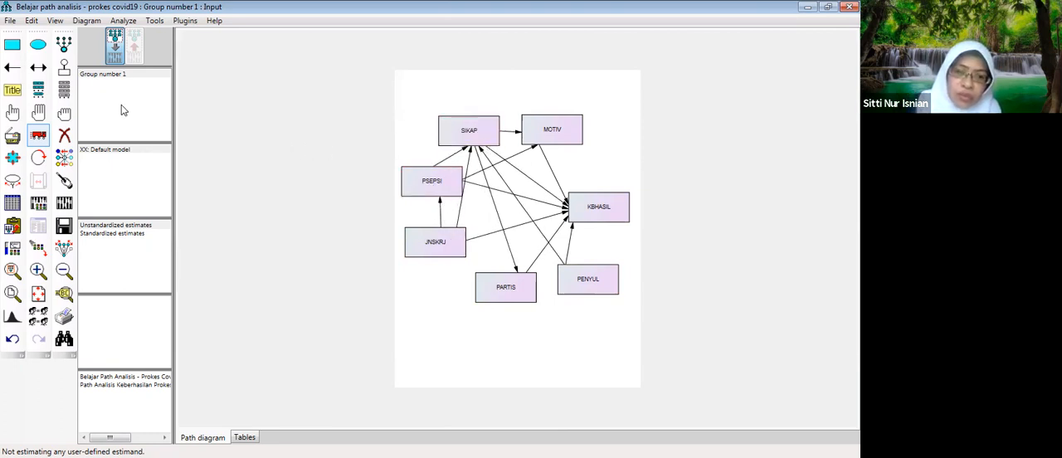
# - Draw single-headed paths from PSEPSI to PARTIS and from PENYUL to PSEPSI
pyautogui.click(12, 67)
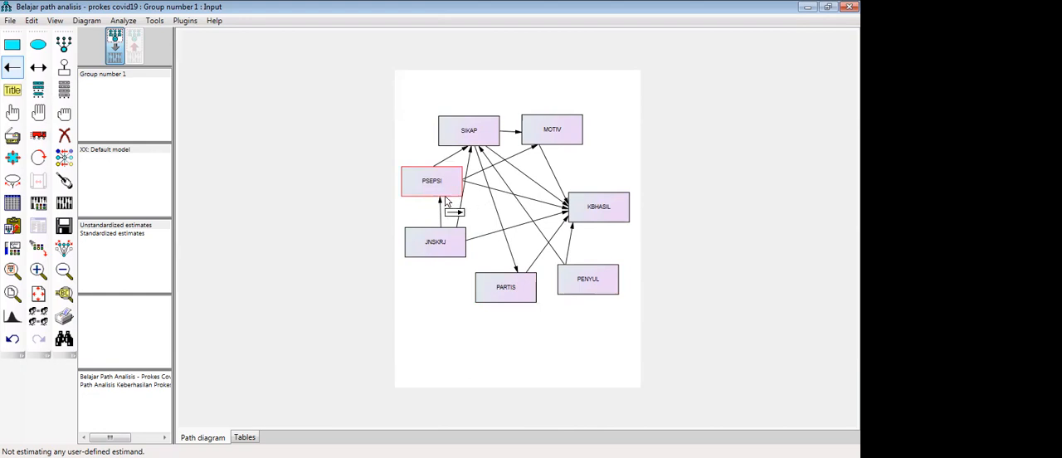
pyautogui.moveTo(463, 188); pyautogui.dragTo(509, 277)
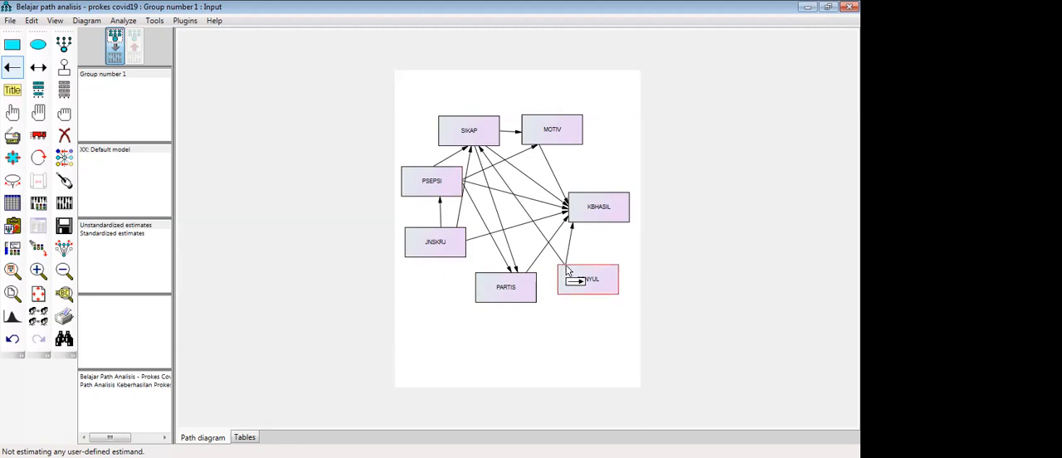
pyautogui.moveTo(567, 270); pyautogui.dragTo(460, 187)
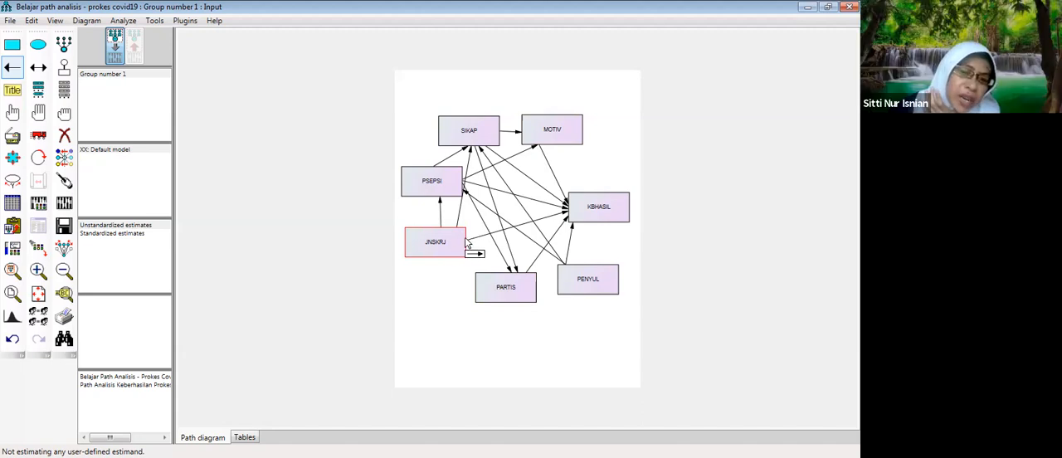
# - Draw single-headed paths from JNSKRJ to MOTIV and from JNSKRJ to PARTIS
pyautogui.moveTo(471, 244); pyautogui.dragTo(539, 147)
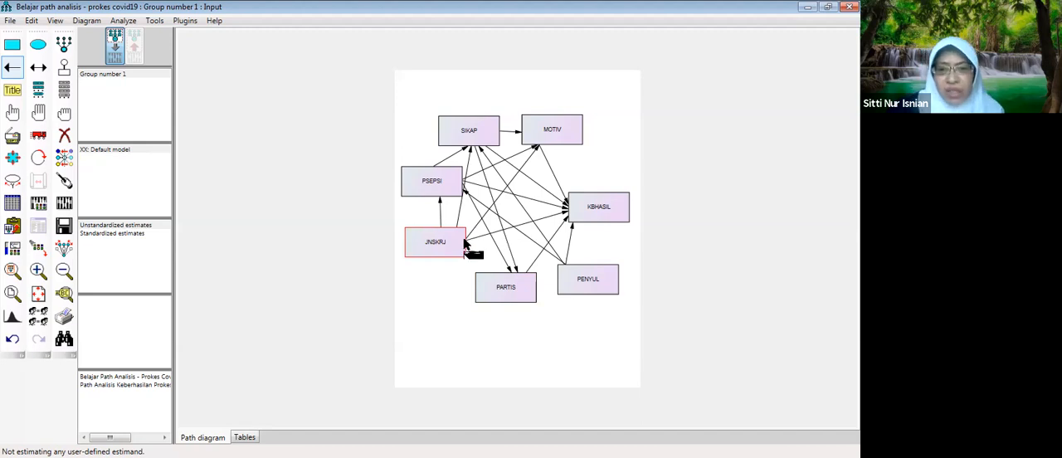
pyautogui.moveTo(465, 247); pyautogui.dragTo(510, 278)
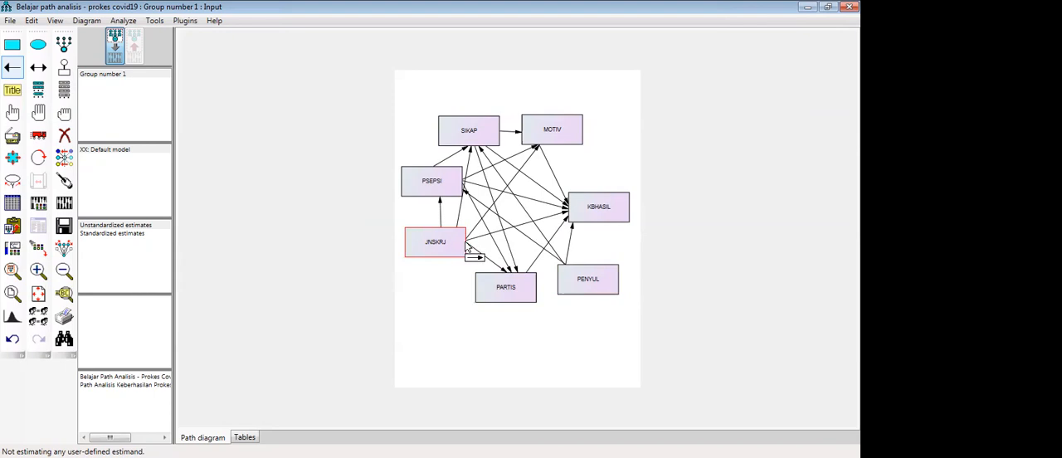
pyautogui.moveTo(462, 246); pyautogui.dragTo(555, 276)
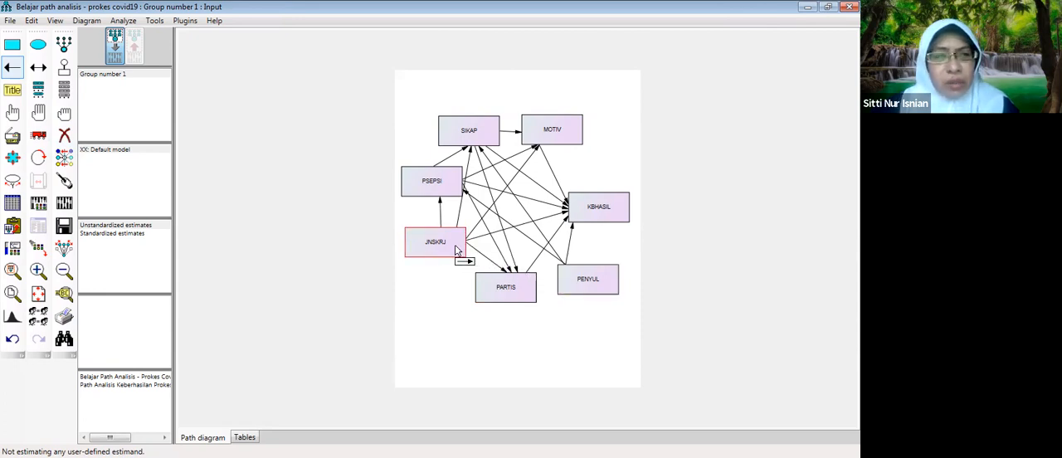
# - Move PENYUL up and right beneath KBHASIL, and shift PARTIS slightly right and down
pyautogui.click(38, 135)
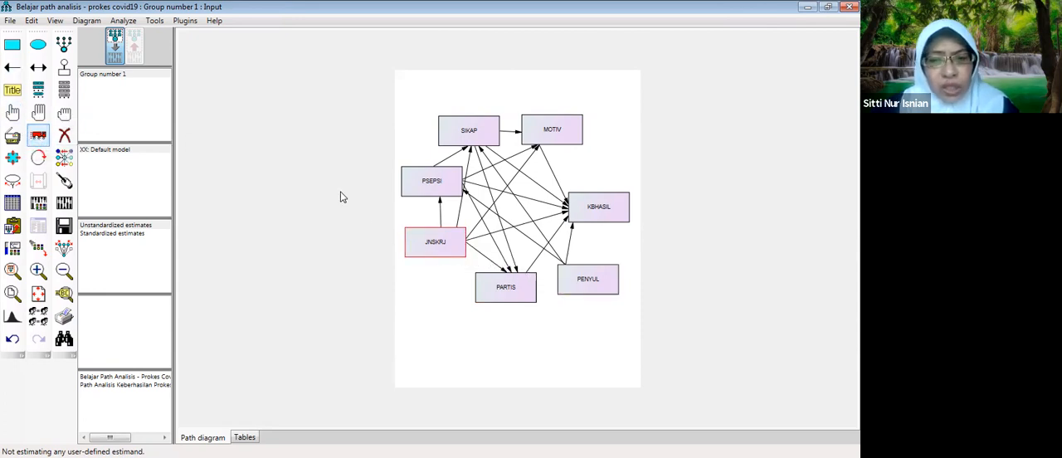
pyautogui.moveTo(592, 279); pyautogui.dragTo(603, 264)
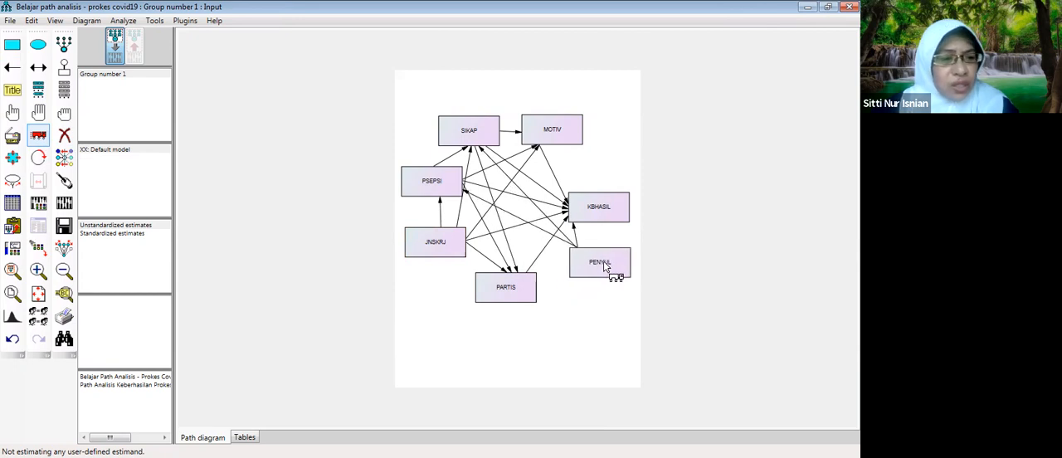
pyautogui.moveTo(525, 287); pyautogui.dragTo(538, 285)
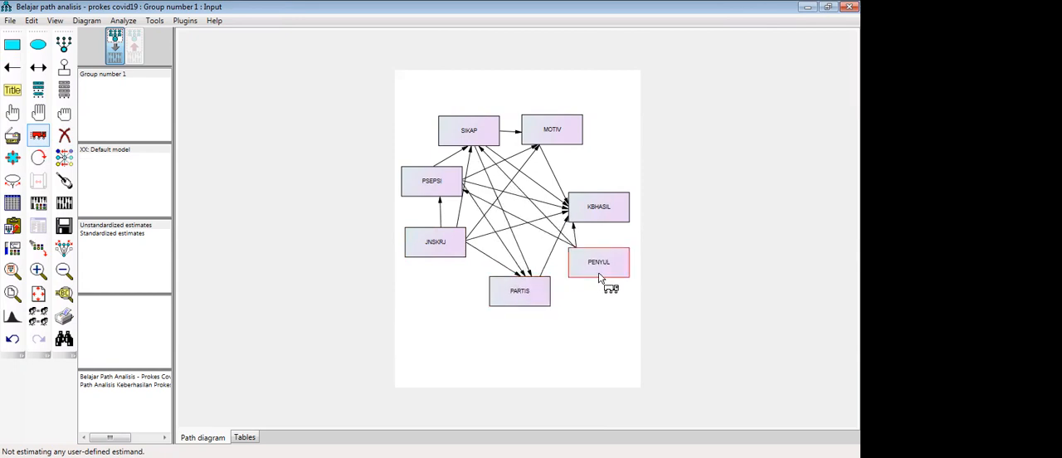
pyautogui.moveTo(599, 274); pyautogui.dragTo(588, 281)
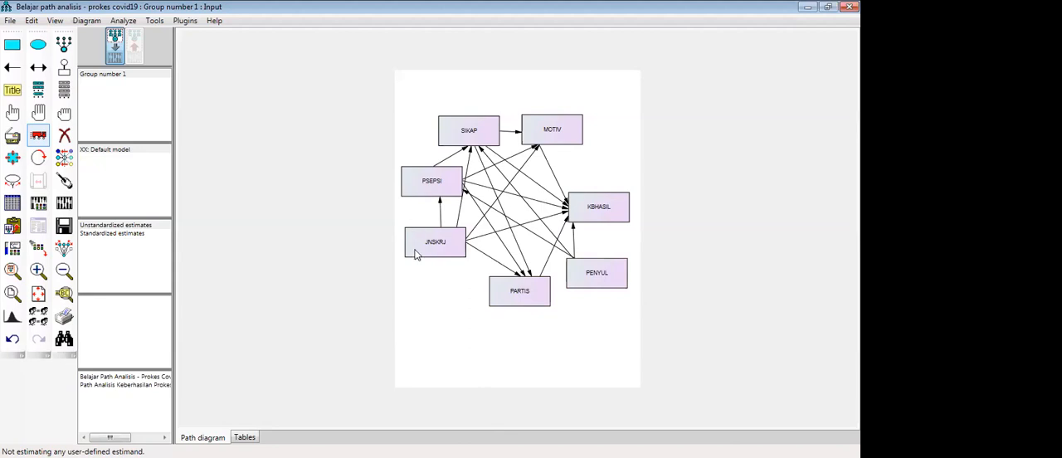
pyautogui.hotkey('alt', 'Tab')
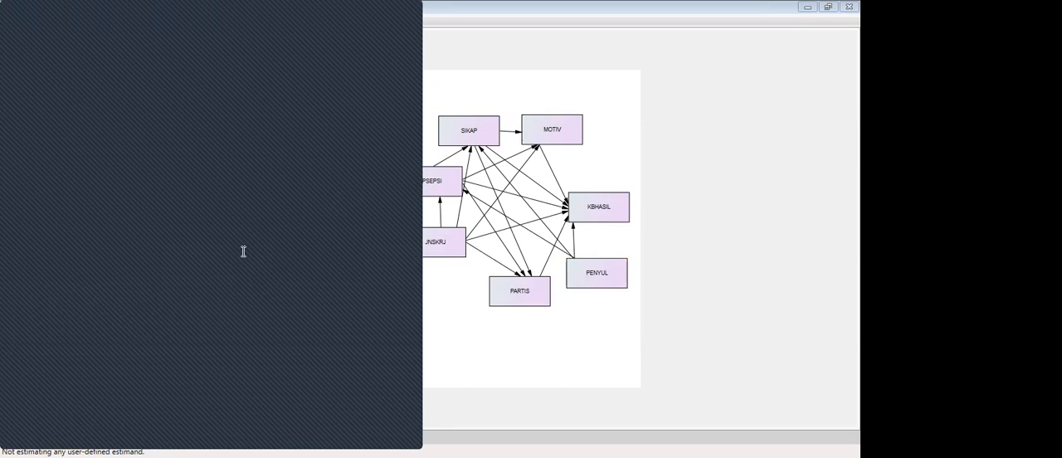
pyautogui.click(461, 56)
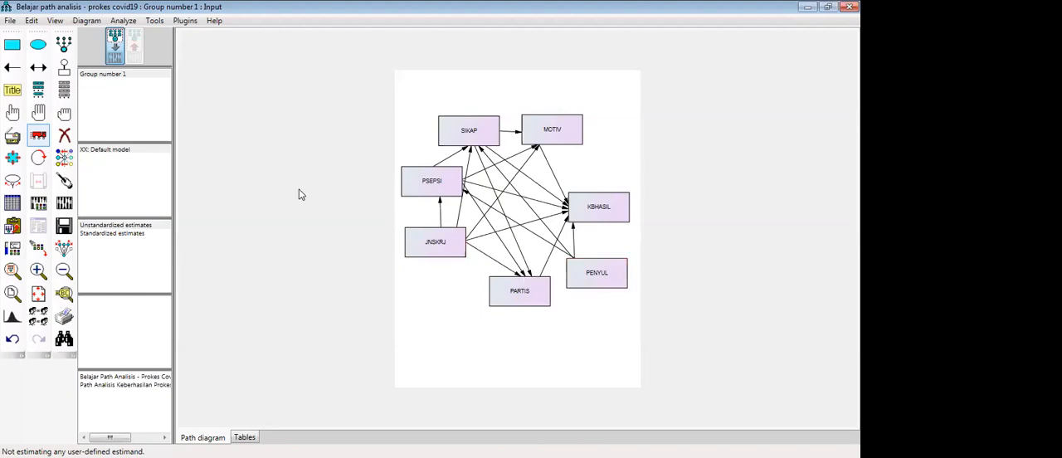
# - Draw a single-headed path from JNSKRJ to PENYUL, and shift PARTIS slightly left
pyautogui.click(13, 67)
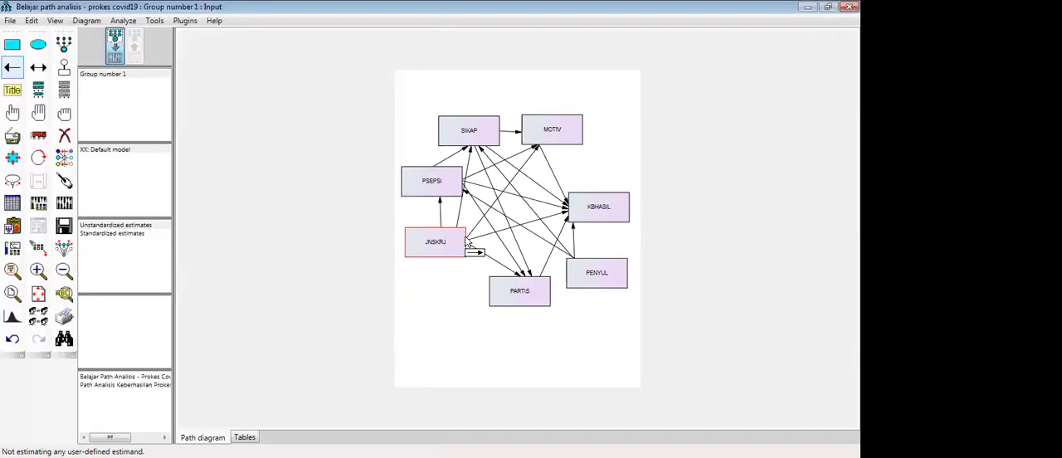
pyautogui.moveTo(469, 247); pyautogui.dragTo(569, 277)
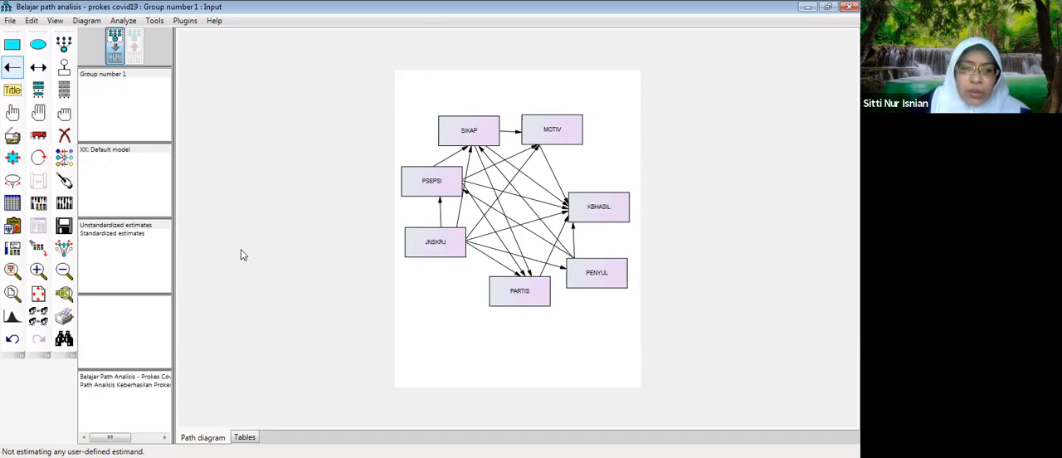
pyautogui.click(39, 135)
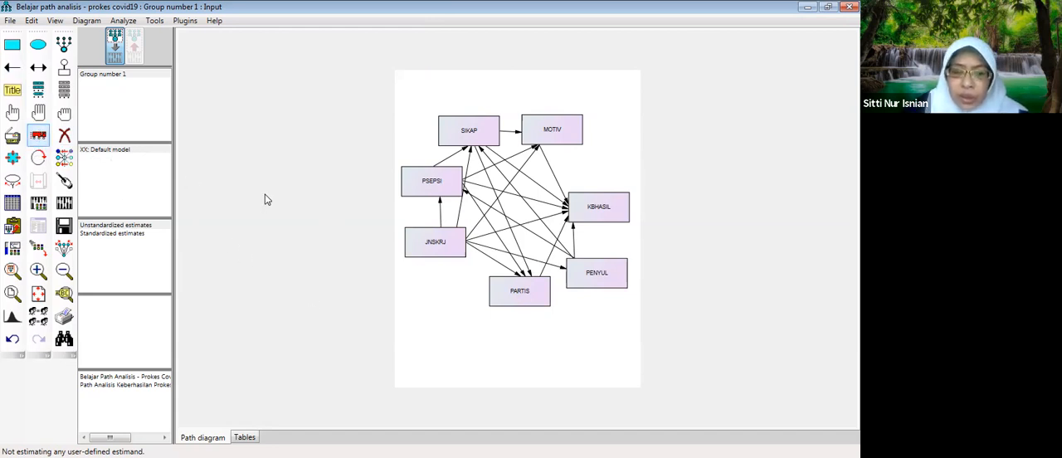
pyautogui.moveTo(523, 296); pyautogui.dragTo(518, 298)
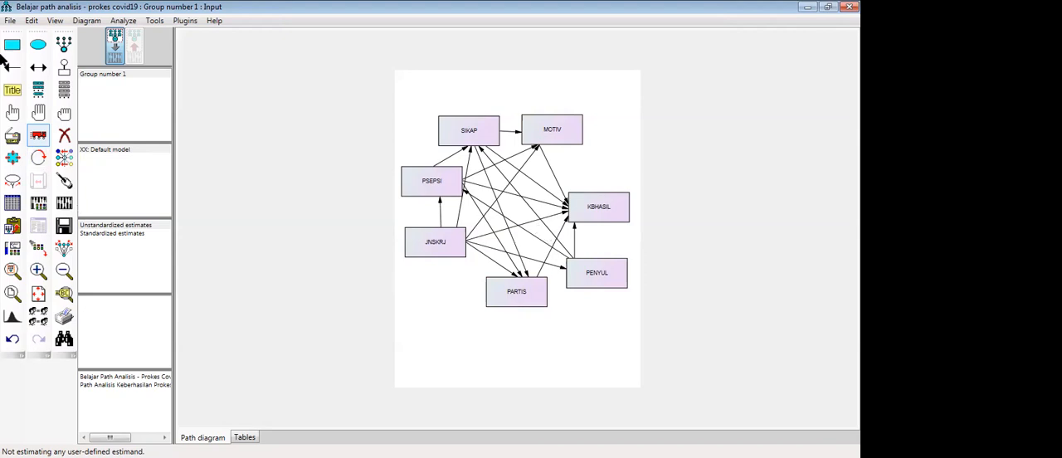
# - Draw single-headed paths from MOTIV to PARTIS and from PENYUL to PARTIS
pyautogui.click(12, 68)
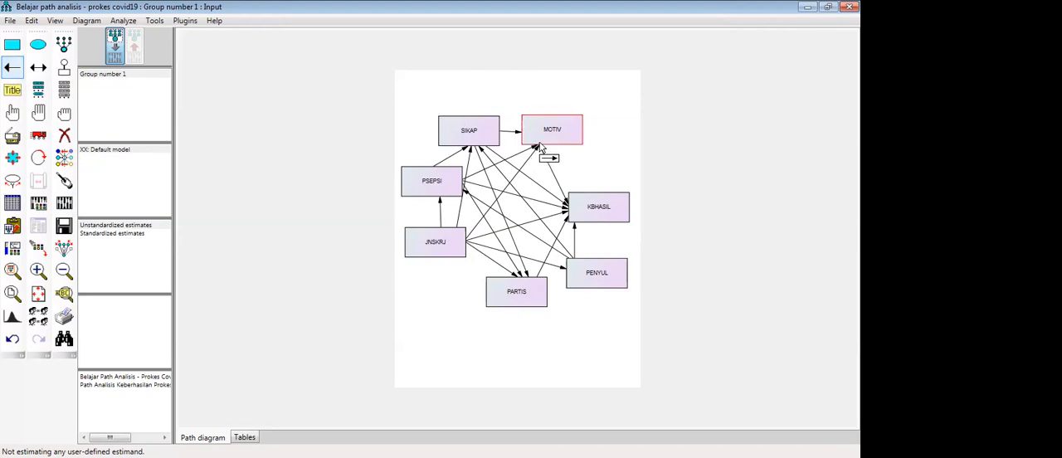
pyautogui.moveTo(540, 165); pyautogui.dragTo(534, 284)
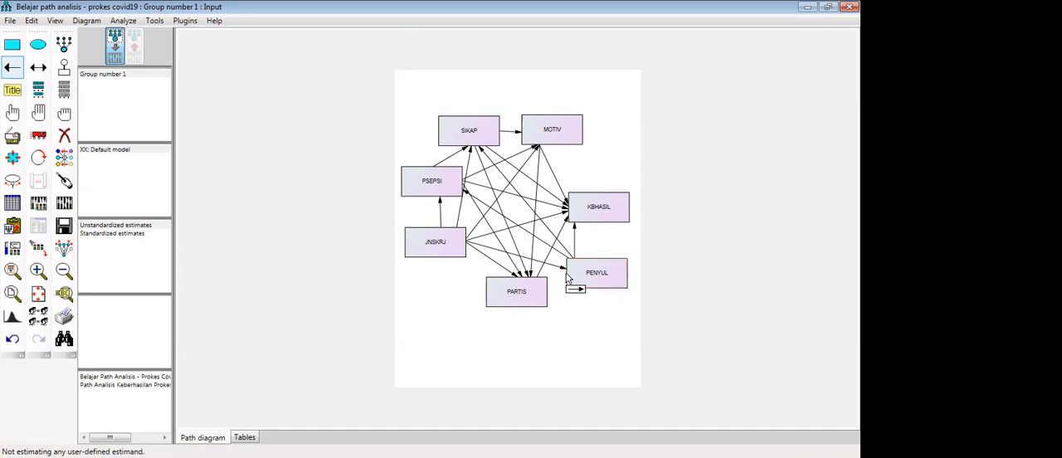
pyautogui.moveTo(573, 275); pyautogui.dragTo(542, 302)
# - Draw a small ellipse for an unobserved error variable in the empty area below JNSKRJ
pyautogui.click(42, 50)
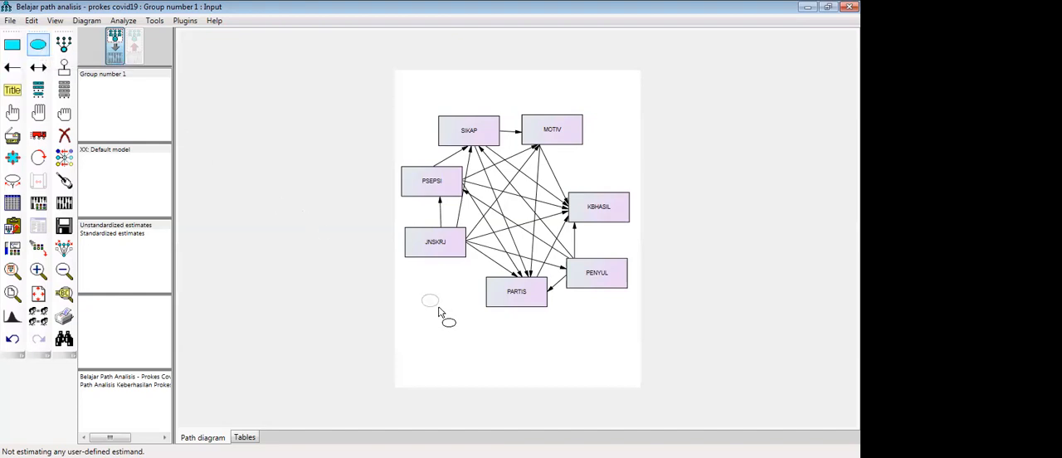
pyautogui.moveTo(440, 312); pyautogui.dragTo(440, 312)
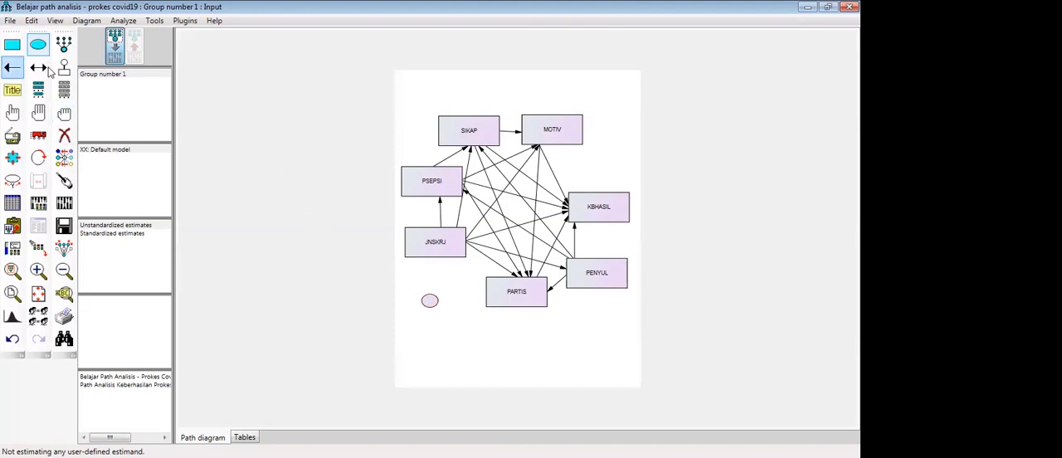
pyautogui.click(39, 135)
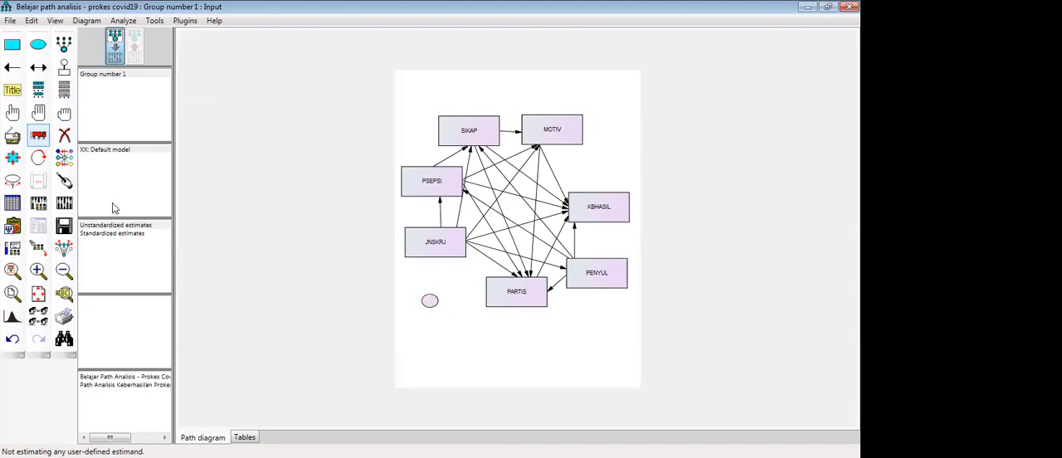
# - Duplicate the small ellipse beside SIKAP, MOTIV, PSEPSI, KBHASIL and PARTIS, and move the original beneath PENYUL
pyautogui.click(12, 135)
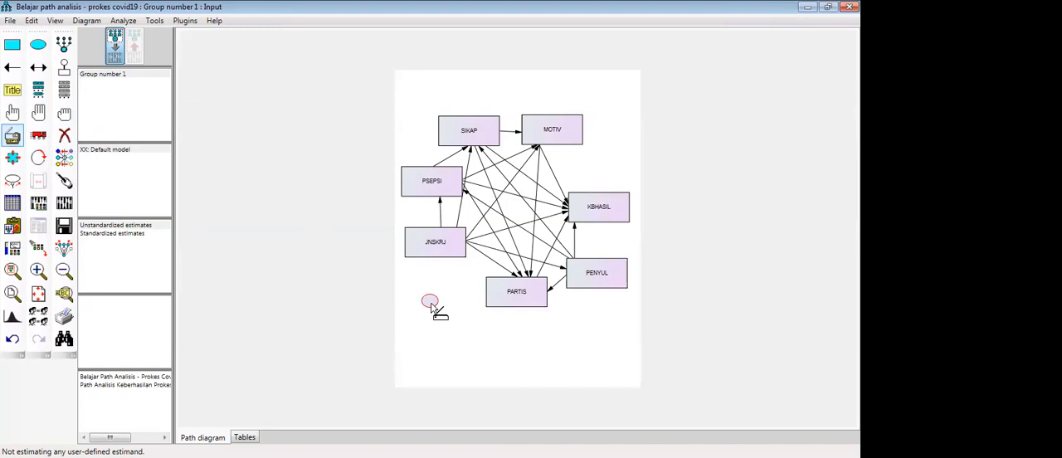
pyautogui.moveTo(430, 305); pyautogui.dragTo(421, 273)
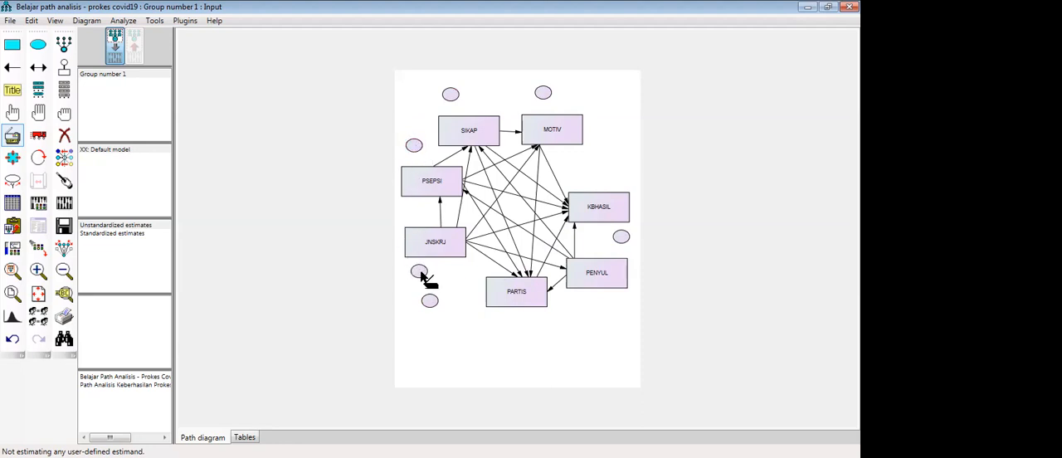
pyautogui.moveTo(423, 278); pyautogui.dragTo(503, 329)
pyautogui.click(38, 134)
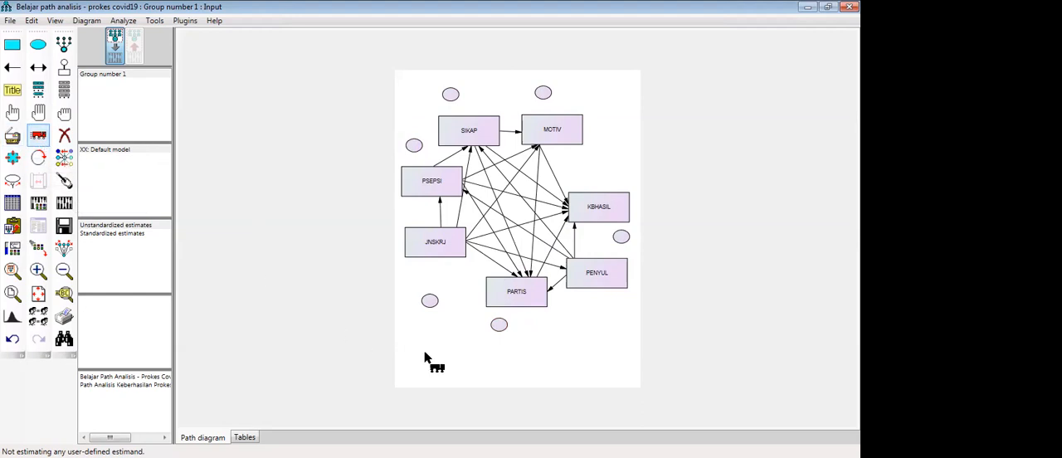
pyautogui.moveTo(431, 301); pyautogui.dragTo(621, 304)
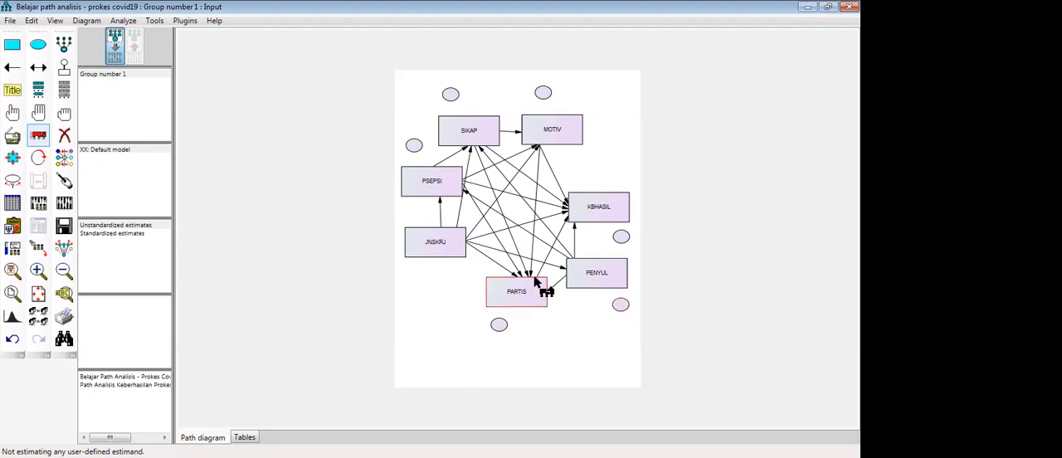
# - Draw a single-headed path from each ellipse to its adjacent rectangle, and nudge the KBHASIL ellipse down and the PSEPSI ellipse left
pyautogui.click(10, 68)
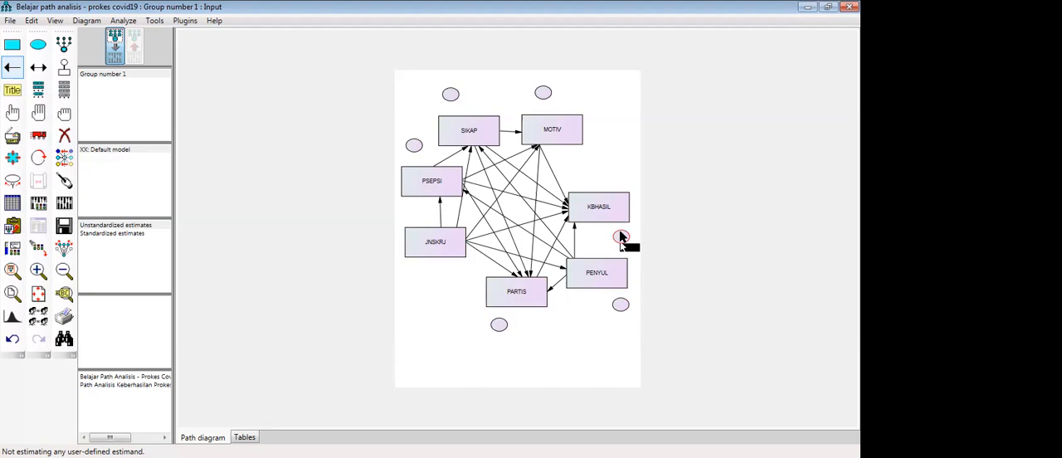
pyautogui.moveTo(622, 230); pyautogui.dragTo(622, 221)
pyautogui.moveTo(542, 94); pyautogui.dragTo(544, 121)
pyautogui.moveTo(449, 111); pyautogui.dragTo(450, 118)
pyautogui.moveTo(412, 150); pyautogui.dragTo(412, 174)
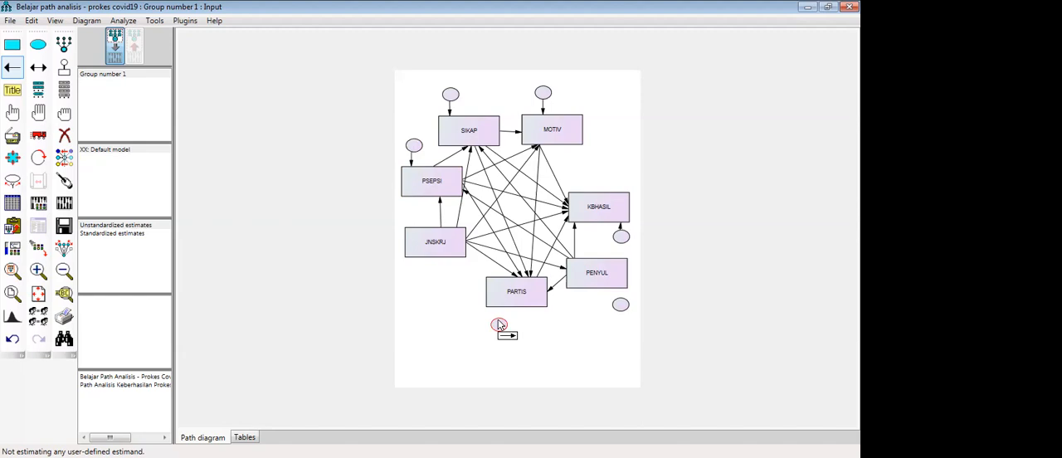
pyautogui.moveTo(498, 316); pyautogui.dragTo(498, 308)
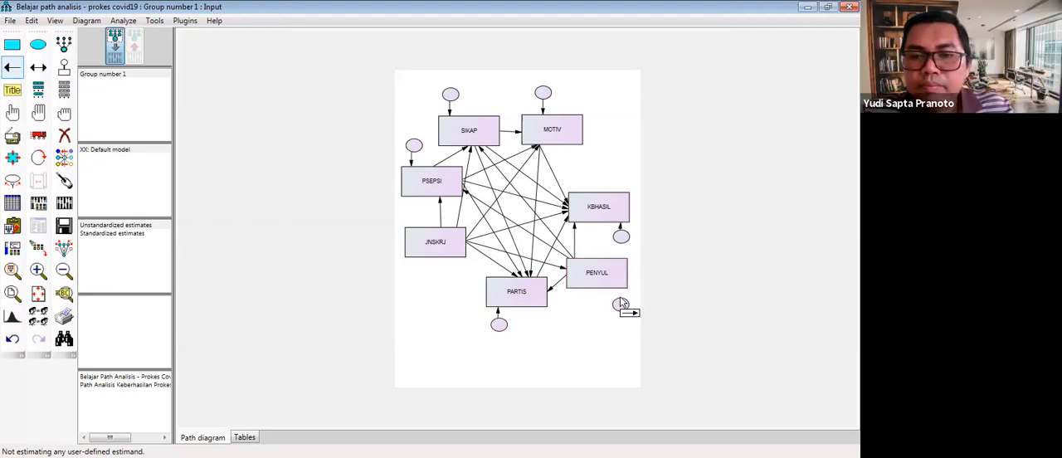
pyautogui.moveTo(621, 304); pyautogui.dragTo(620, 286)
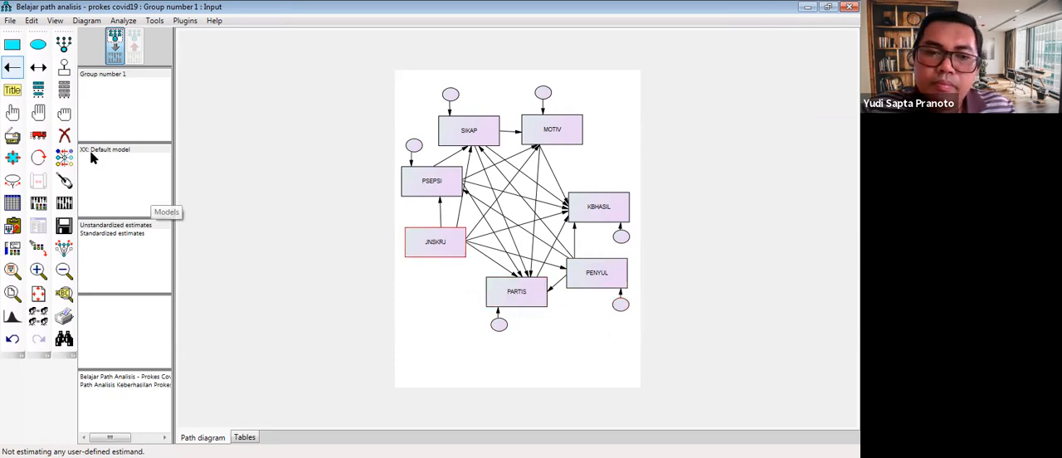
pyautogui.click(38, 136)
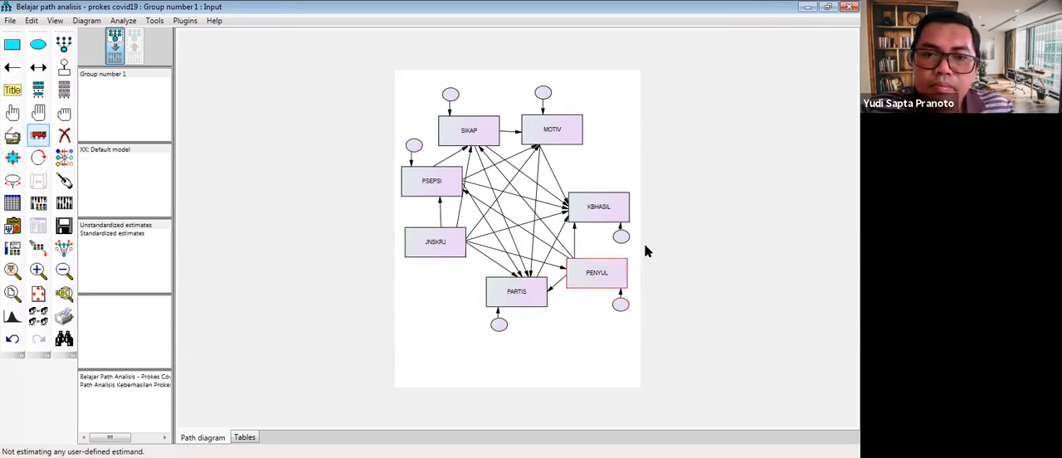
pyautogui.moveTo(623, 239); pyautogui.dragTo(623, 241)
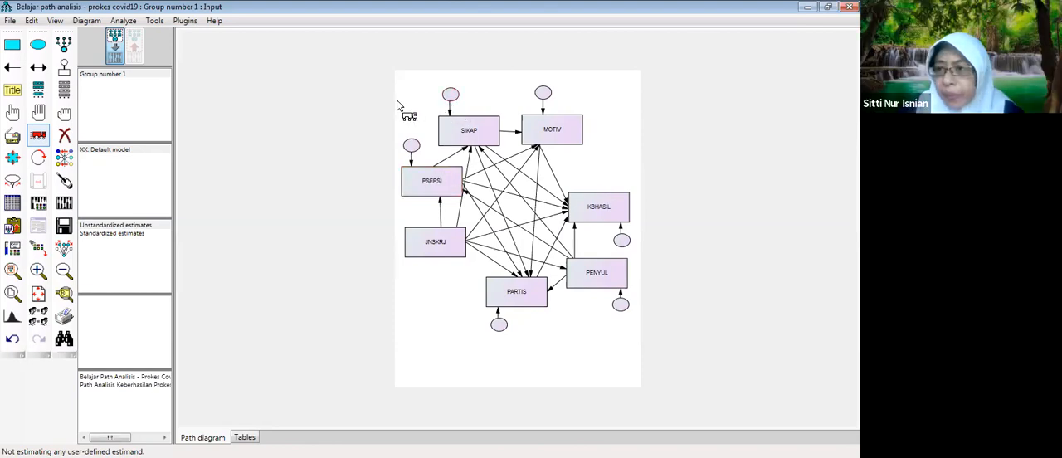
# - Set the variable label of the error ellipse beneath KBHASIL to e1
pyautogui.doubleClick(621, 241)
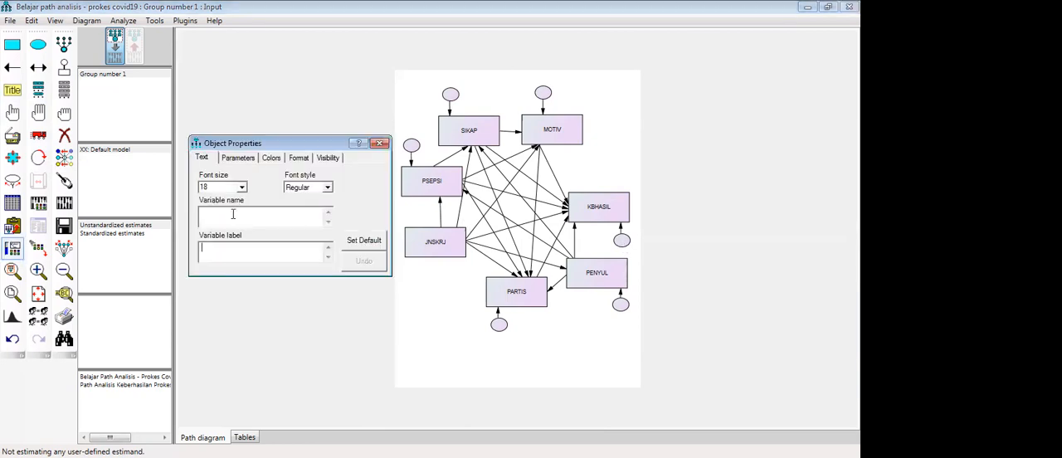
pyautogui.write('E')
pyautogui.press('BackSpace')
pyautogui.write('e1')
pyautogui.click(211, 216)
# - Label the error ellipses of PENYUL, PARTIS and PSEPSI as e2, e3 and e4 respectively
pyautogui.click(620, 304)
pyautogui.write('e')
pyautogui.click(500, 325)
pyautogui.write('e')
pyautogui.click(414, 150)
pyautogui.write('e')
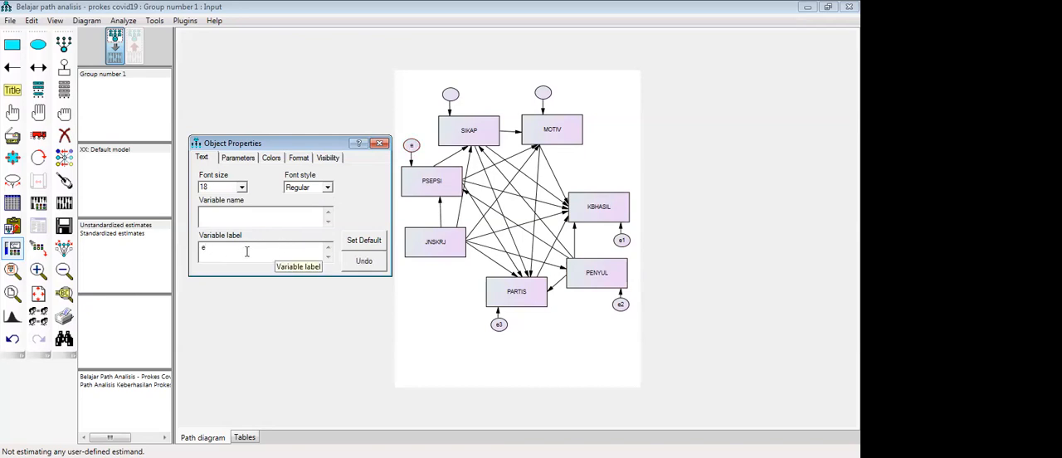
pyautogui.write('4')
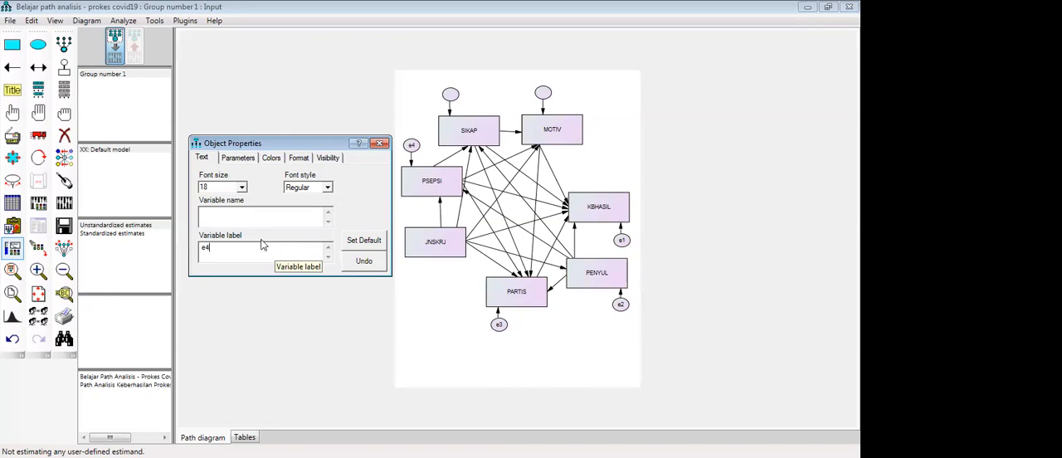
# - Label the error ellipse above SIKAP as e5 and the one above MOTIV as e6
pyautogui.click(450, 95)
pyautogui.write('e')
pyautogui.write('6')
pyautogui.write('5')
pyautogui.click(544, 94)
pyautogui.write('e')
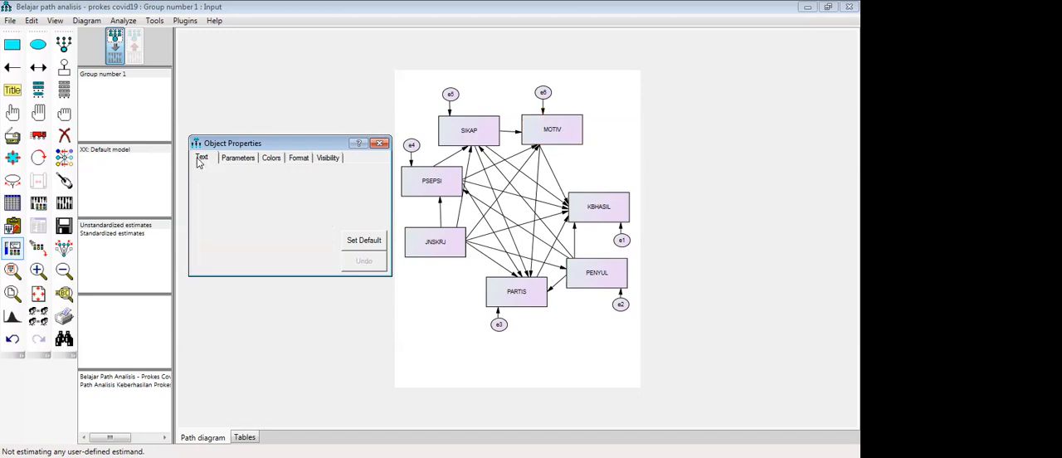
# - Set the regression weight to 1 on the paths from error variables e6, e5, e4 and e1 to their rectangles
pyautogui.click(252, 158)
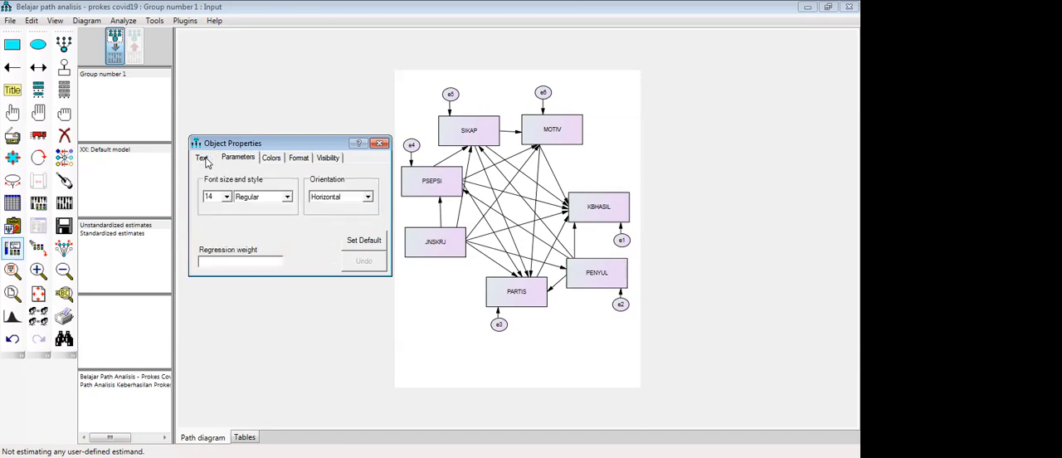
pyautogui.click(378, 144)
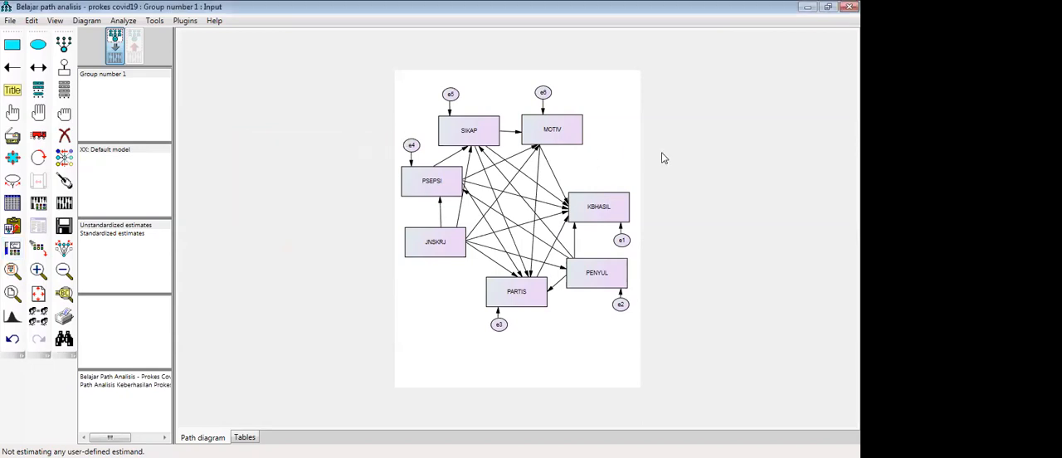
pyautogui.doubleClick(544, 116)
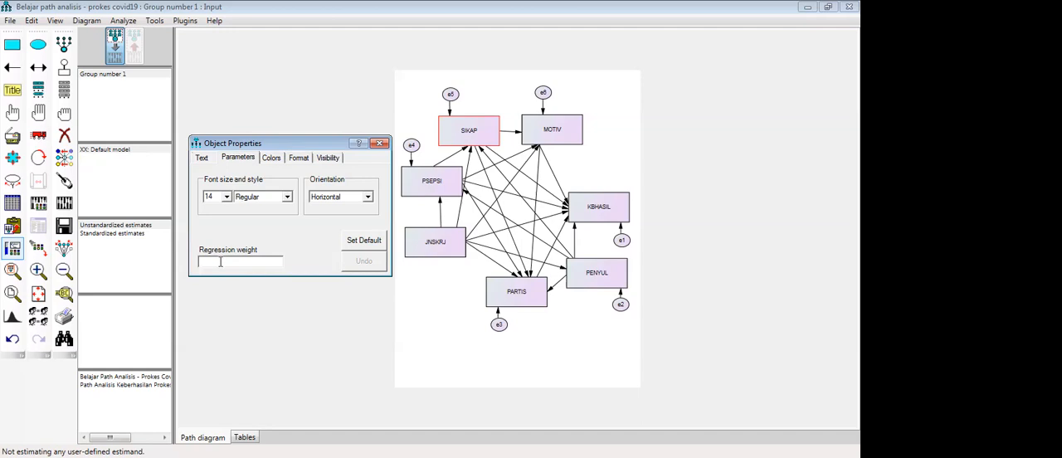
pyautogui.write('1')
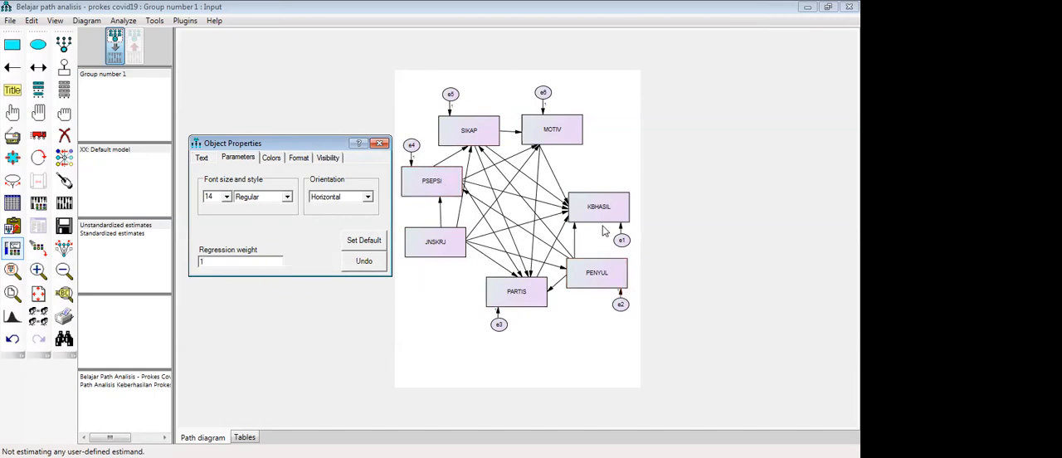
pyautogui.click(621, 229)
pyautogui.write('1')
pyautogui.click(593, 251)
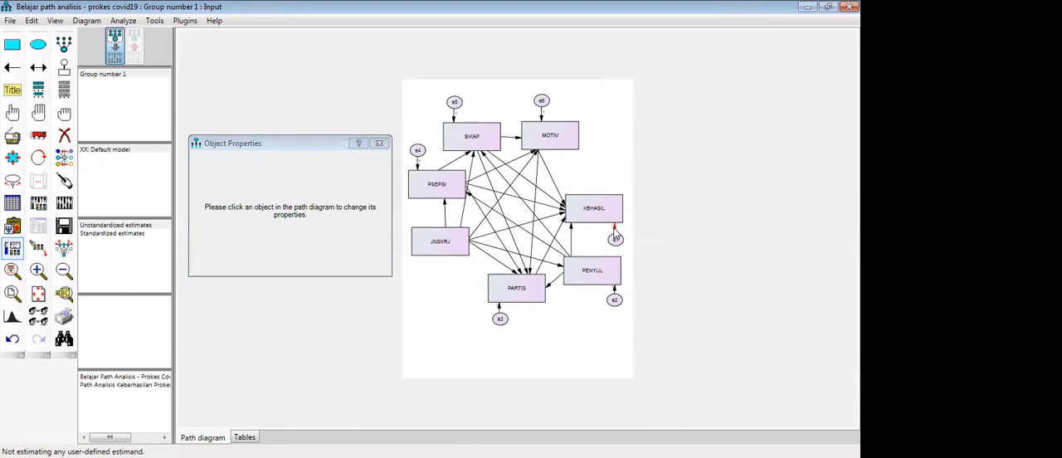
pyautogui.click(471, 250)
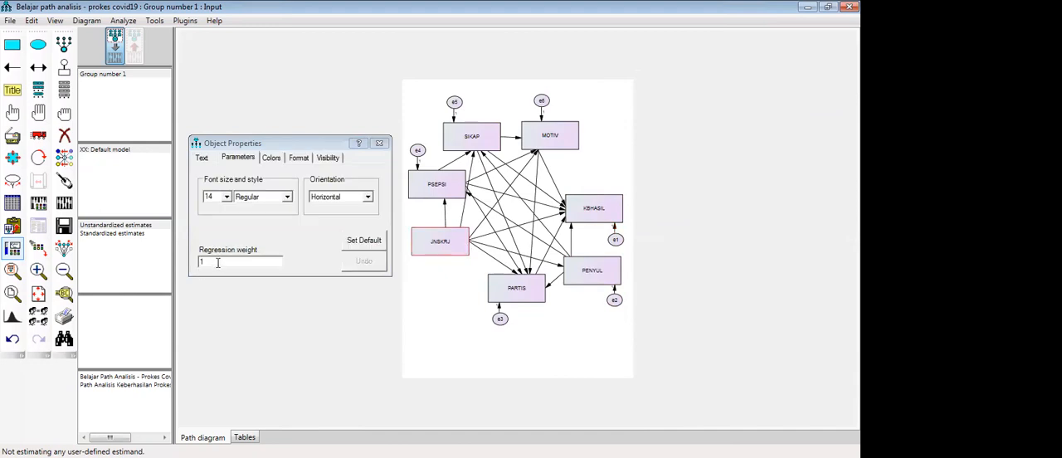
pyautogui.doubleClick(219, 264)
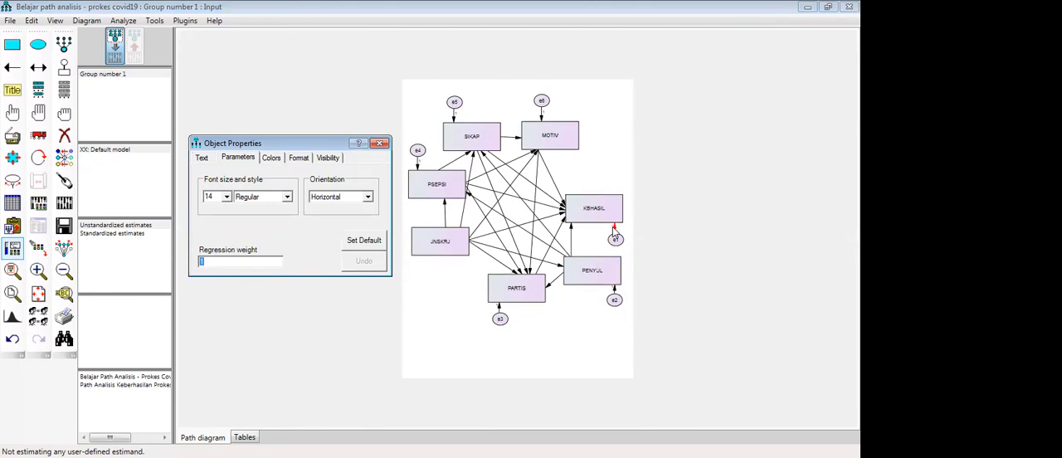
pyautogui.click(380, 145)
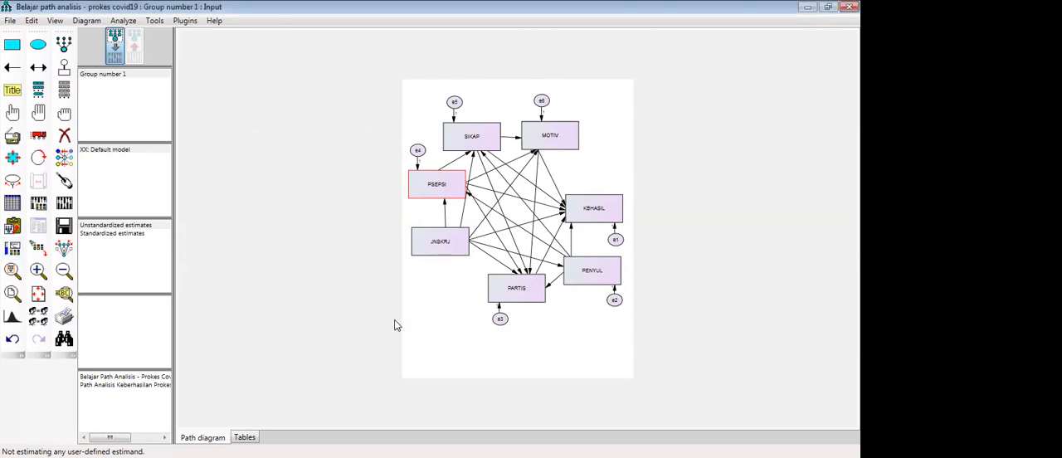
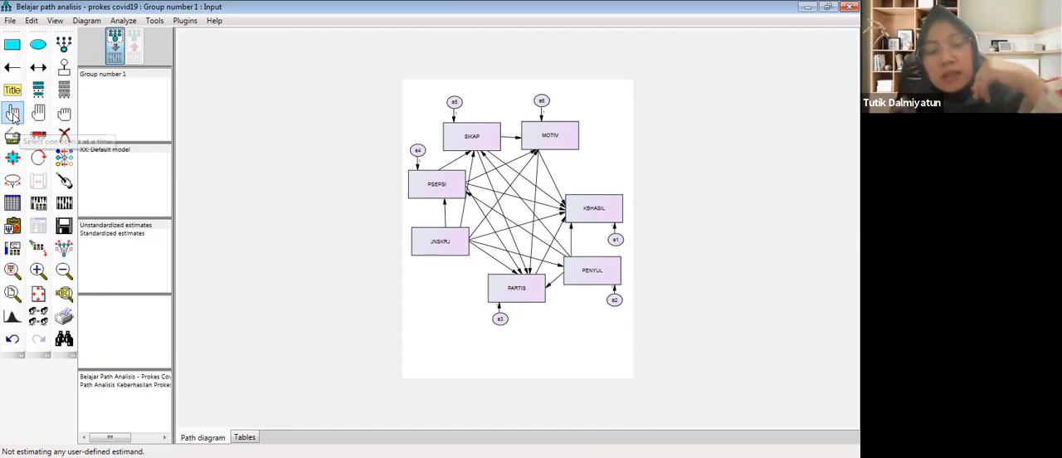
# - Start a figure caption for the empty area below the diagram, with "Prob. = \p" as its first line
pyautogui.click(12, 89)
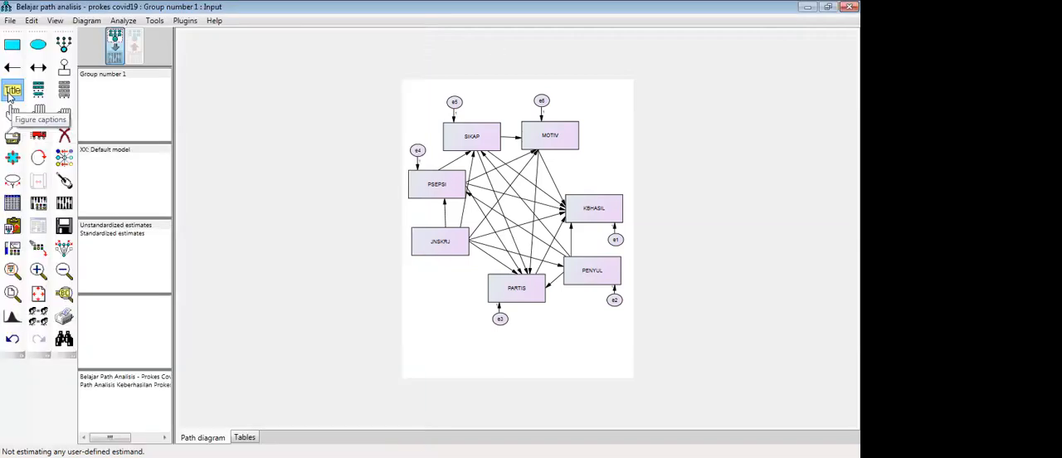
pyautogui.click(11, 96)
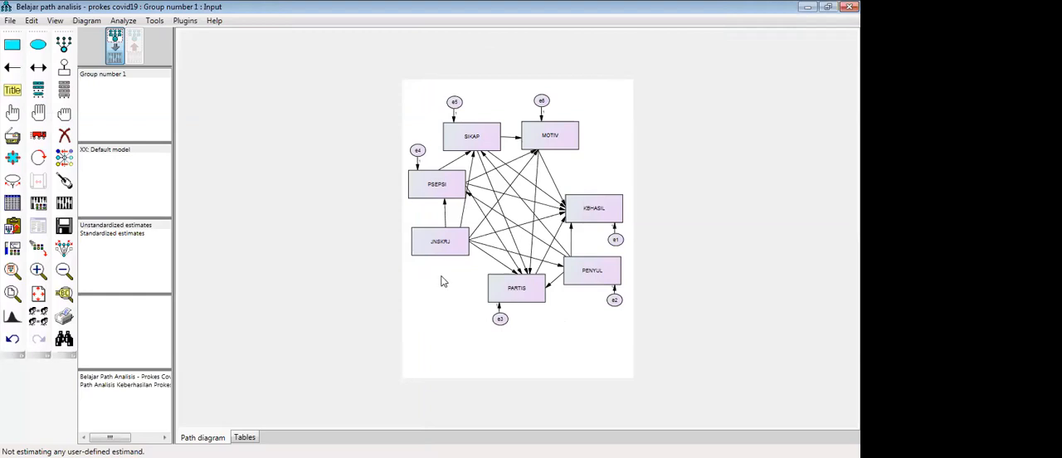
pyautogui.click(12, 89)
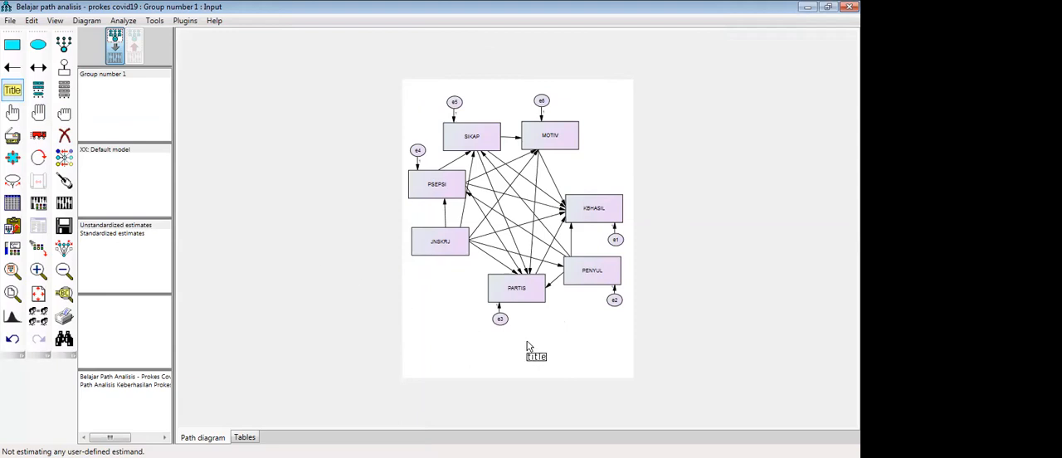
pyautogui.click(295, 263)
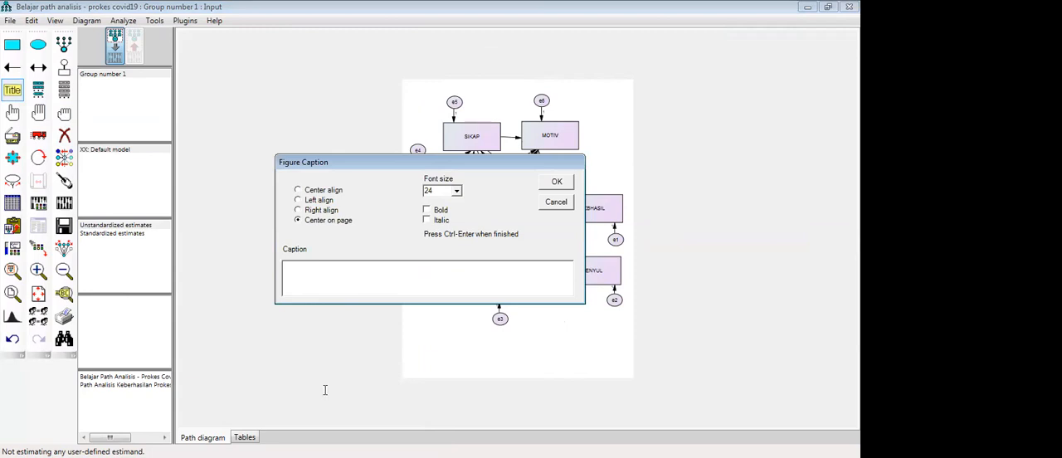
pyautogui.hotkey('alt', 'Tab')
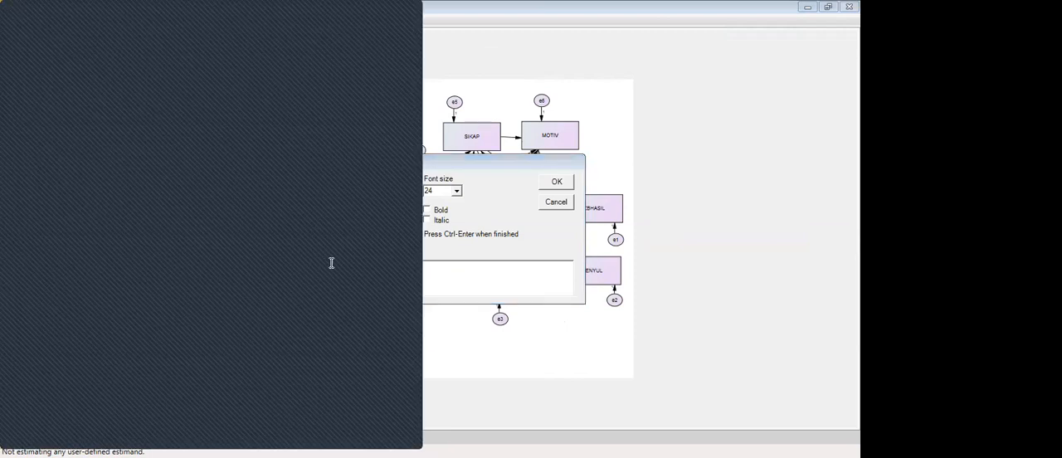
pyautogui.click(445, 275)
pyautogui.write('Prob')
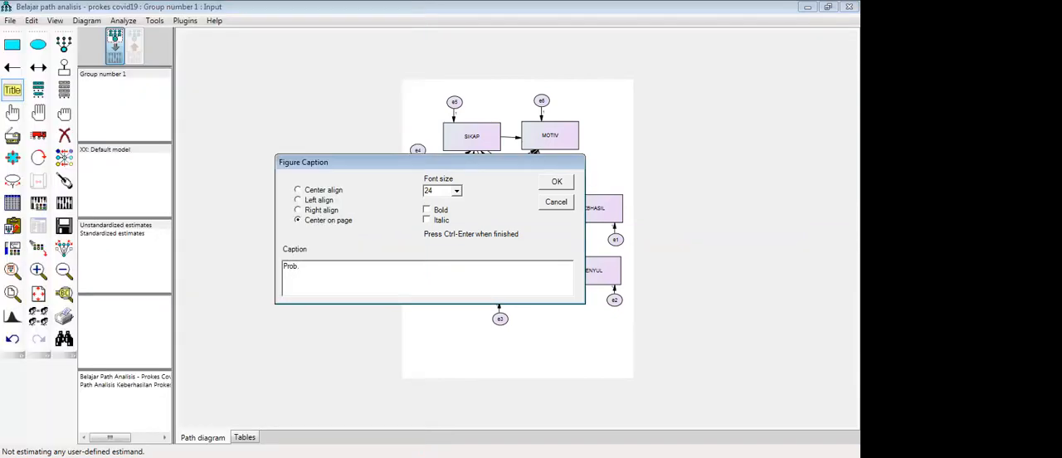
pyautogui.write('. = //')
pyautogui.write('\\p')
pyautogui.press('Return')
pyautogui.press('Return')
# - Add "Chi-Square = \cmin" as the second line of the figure caption
pyautogui.write('Chi-Square -')
pyautogui.press('BackSpace')
pyautogui.write('=')
pyautogui.write('\\CMIN')
pyautogui.press('BackSpace')
pyautogui.press('BackSpace')
pyautogui.press('BackSpace')
pyautogui.press('BackSpace')
pyautogui.write('am')
pyautogui.press('BackSpace')
pyautogui.press('BackSpace')
pyautogui.press('BackSpace')
pyautogui.write('cmin')
pyautogui.click(408, 404)
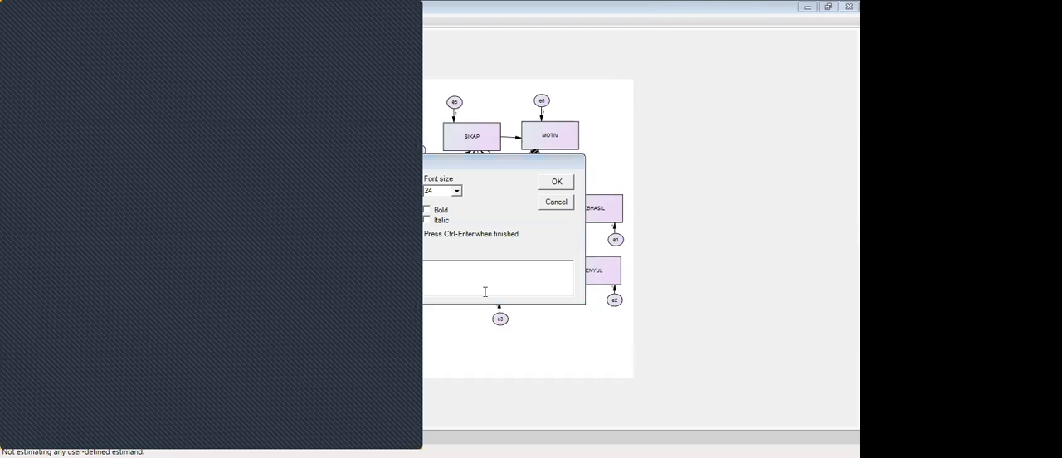
pyautogui.click(378, 290)
# - Add "GFI = \gfi" as the third line of the figure caption
pyautogui.press('Return')
pyautogui.write('G')
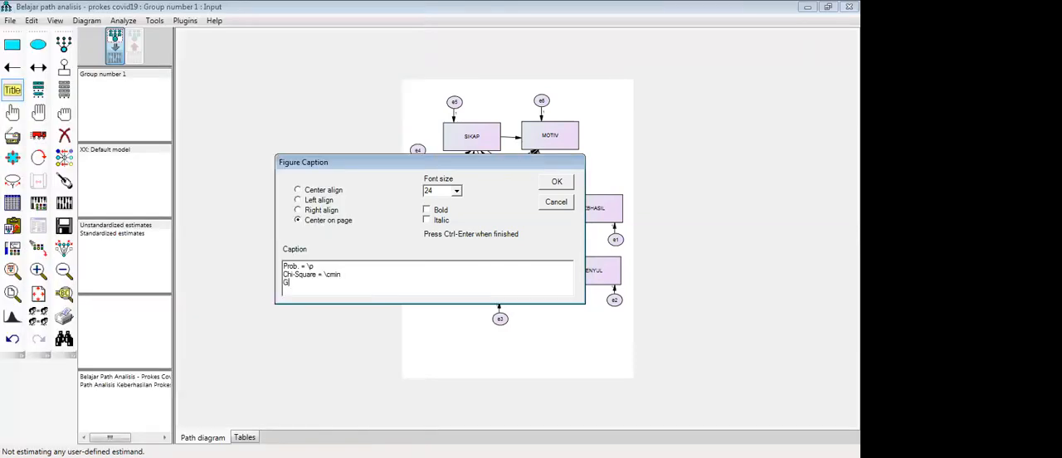
pyautogui.write('FI = \\g')
# - Add "AGFI = \agfi" as the fourth line of the figure caption
pyautogui.write('AGF')
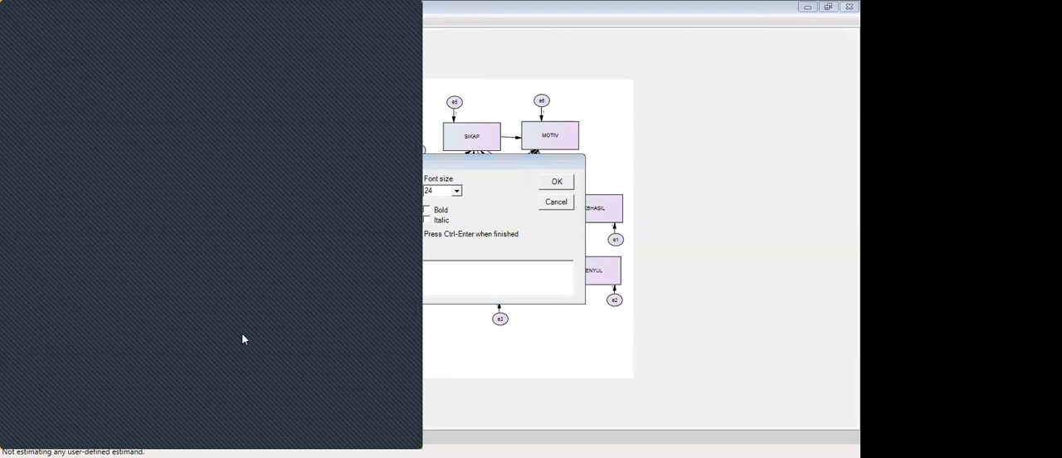
pyautogui.write('=')
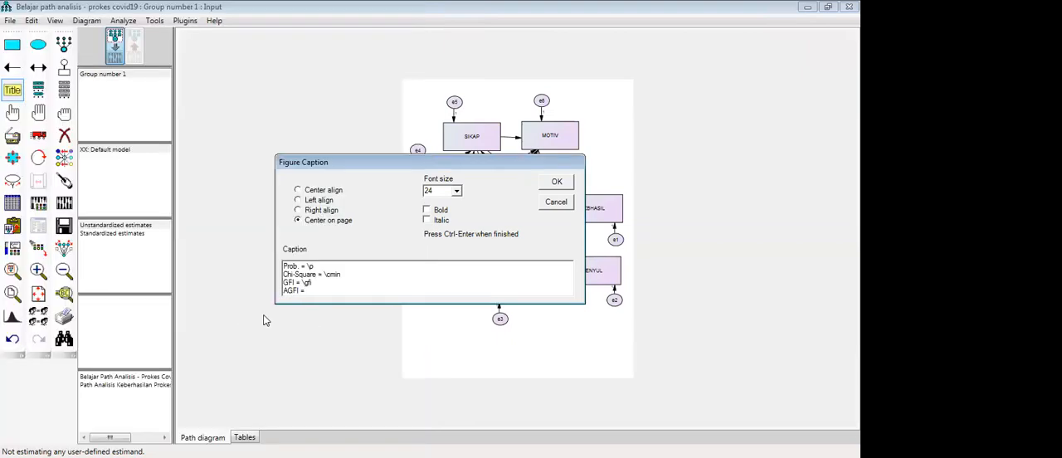
pyautogui.write(' \\agfi')
pyautogui.press('Return')
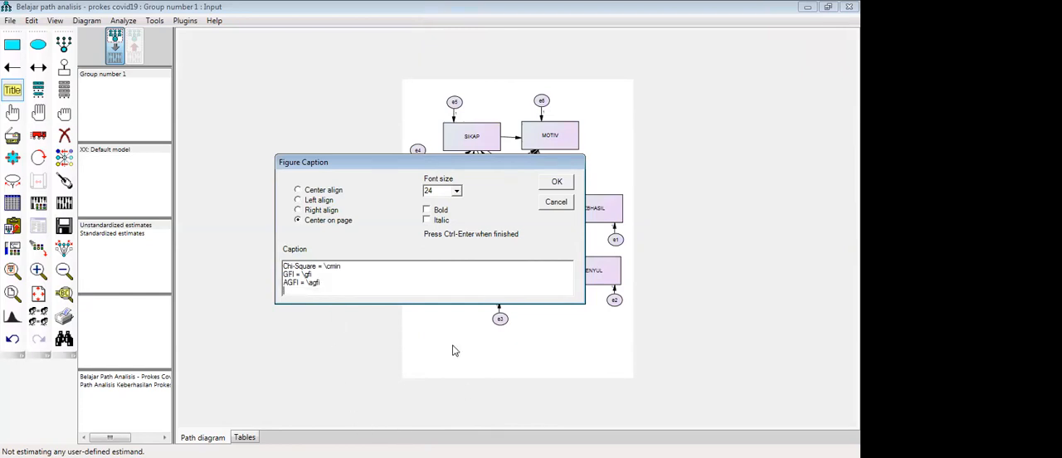
# - Add "RMSEA = \rmsea" as the last caption line, left-align the caption and place it on the diagram
pyautogui.write('RMSEA = \\rmsea')
pyautogui.click(301, 203)
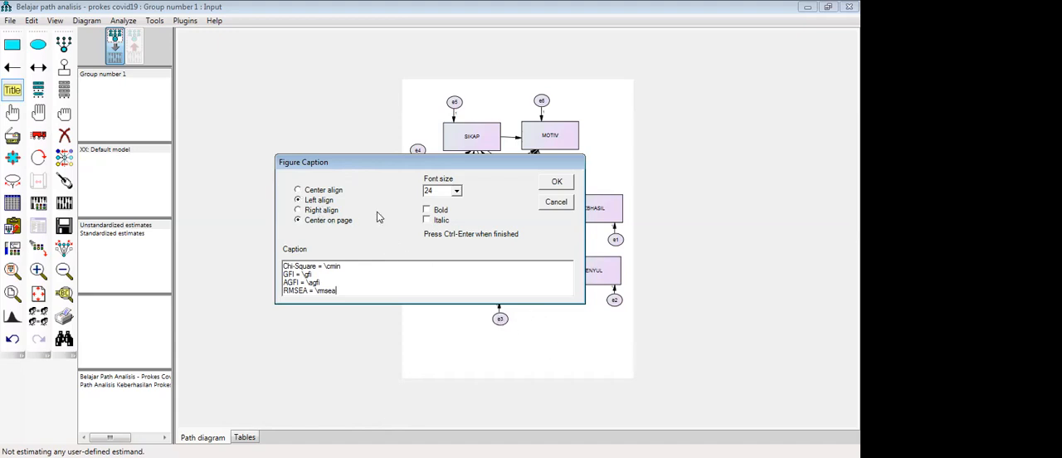
pyautogui.click(558, 182)
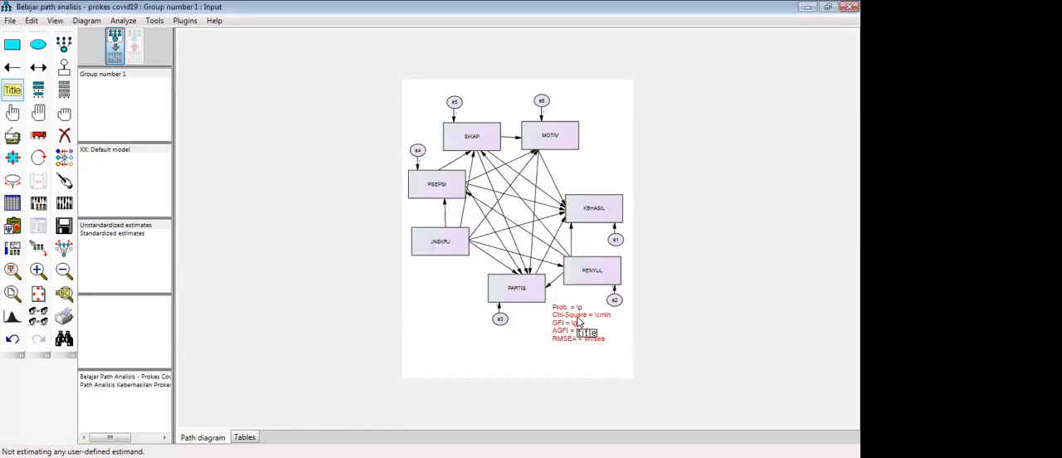
# - Move the fit-statistics caption slightly down and to the left, into the free space below PENYUL
pyautogui.click(572, 325)
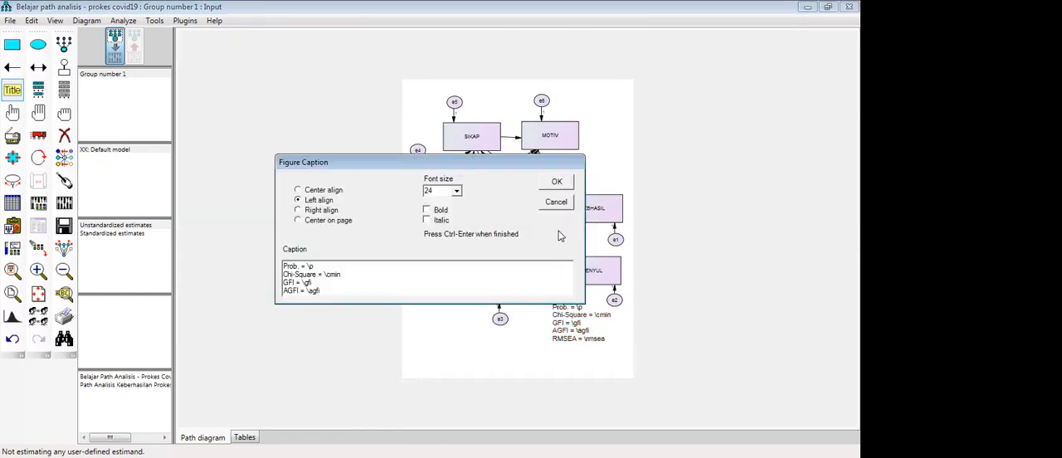
pyautogui.click(557, 184)
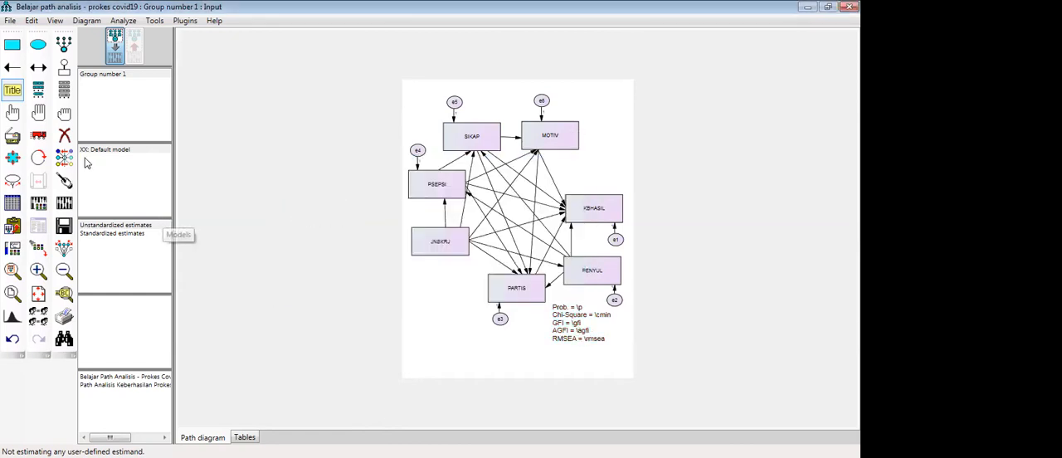
pyautogui.click(38, 135)
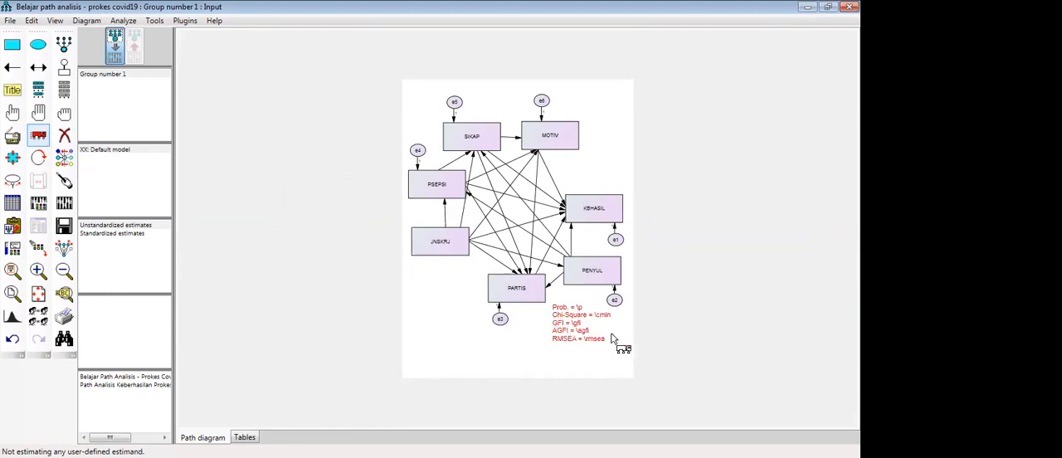
pyautogui.moveTo(562, 316); pyautogui.dragTo(549, 333)
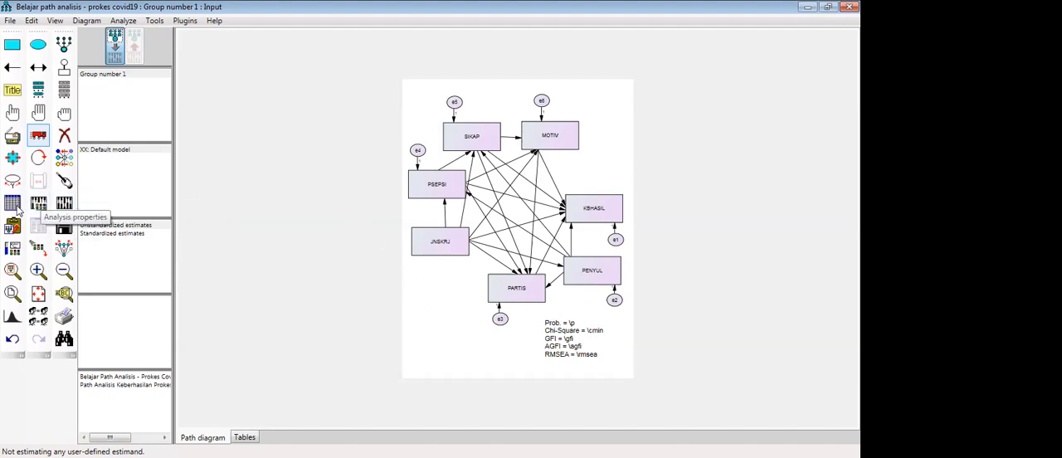
# - Assign the SPSS file Data Hibah Fakultas 2014 as the data file for Group number 1 and view its data
pyautogui.click(16, 206)
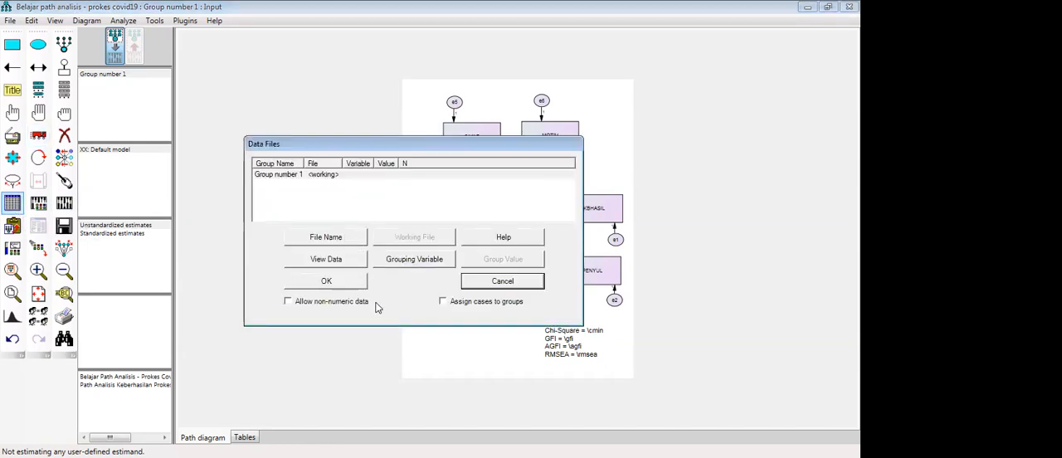
pyautogui.click(335, 238)
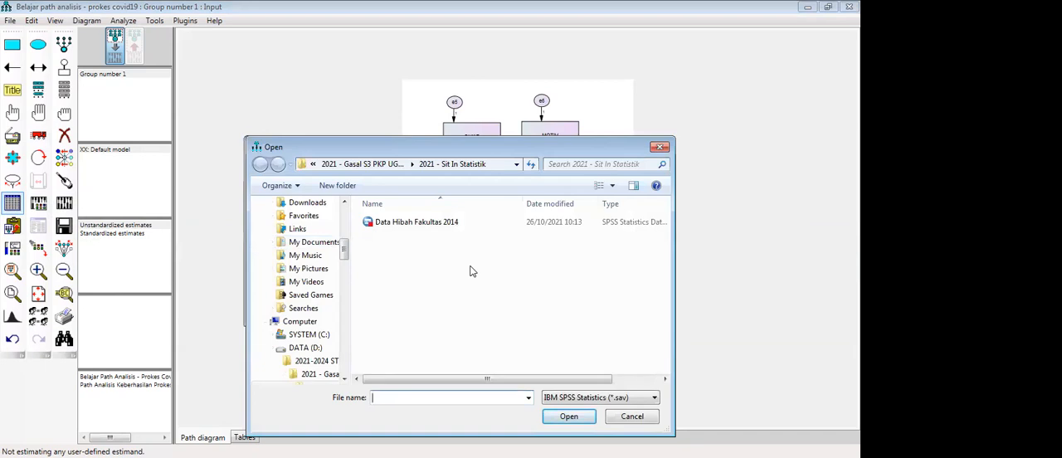
pyautogui.click(443, 224)
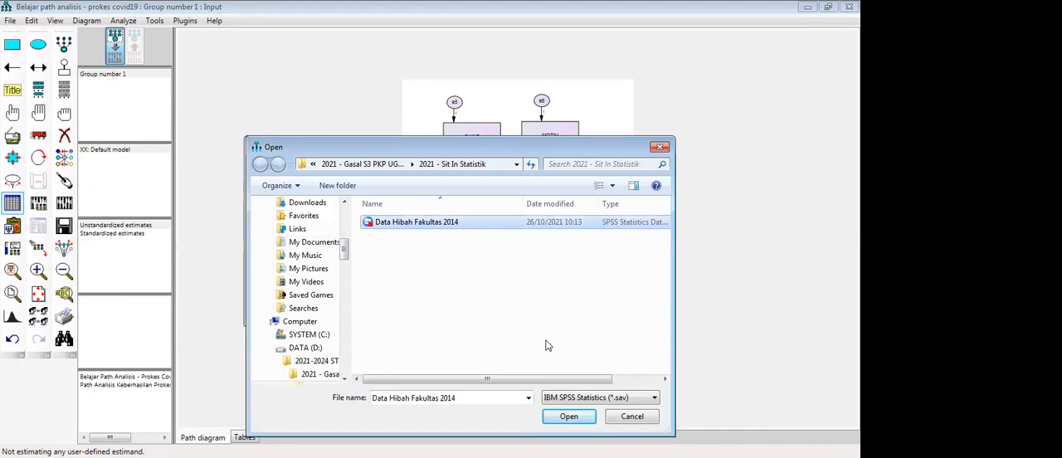
pyautogui.click(569, 415)
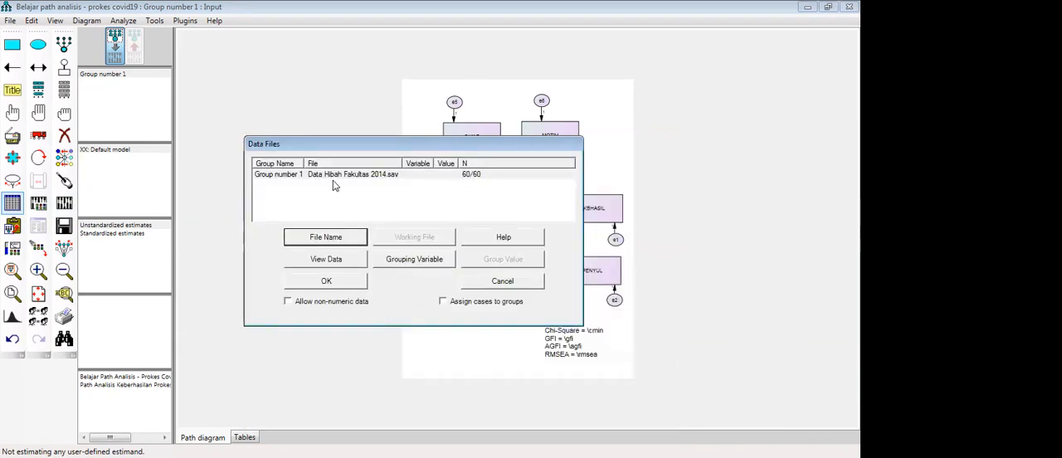
pyautogui.click(335, 260)
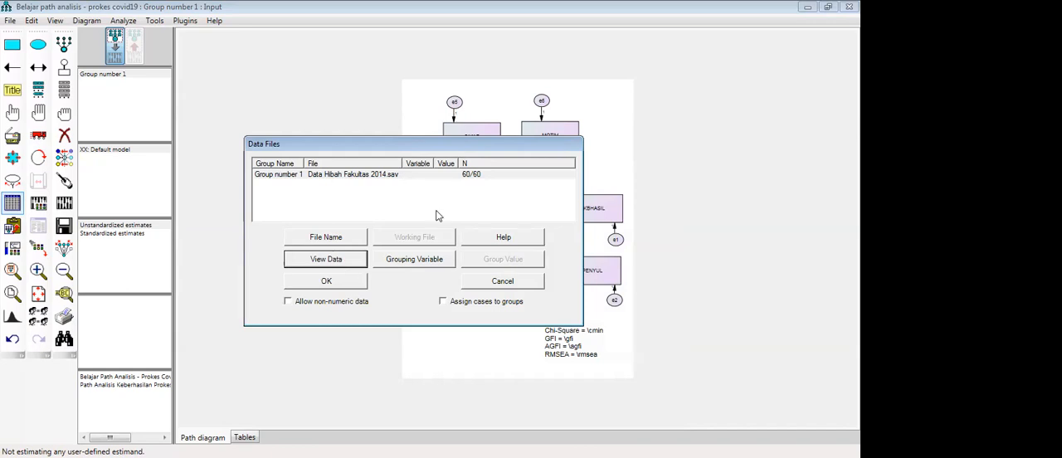
pyautogui.click(350, 283)
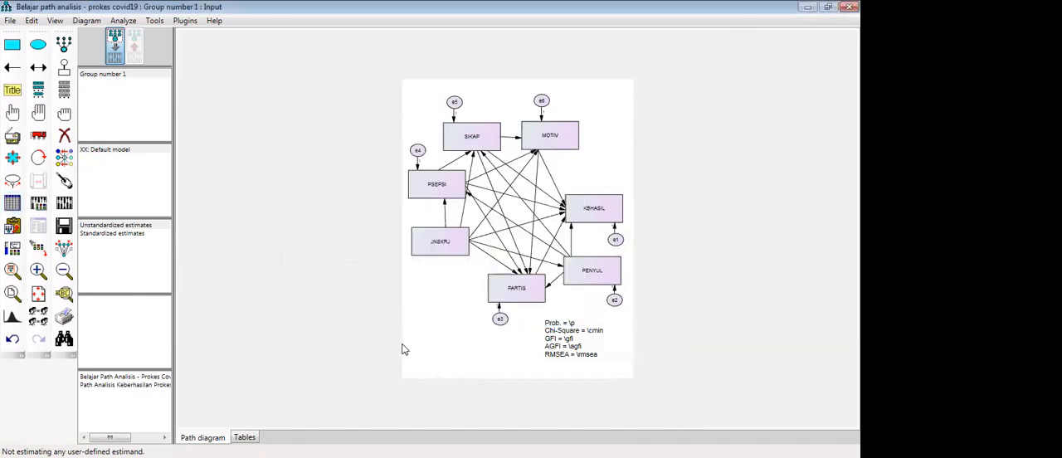
# - Enable Emulisrel6 in the estimation properties of the analysis and check the numerical and bias settings
pyautogui.click(36, 207)
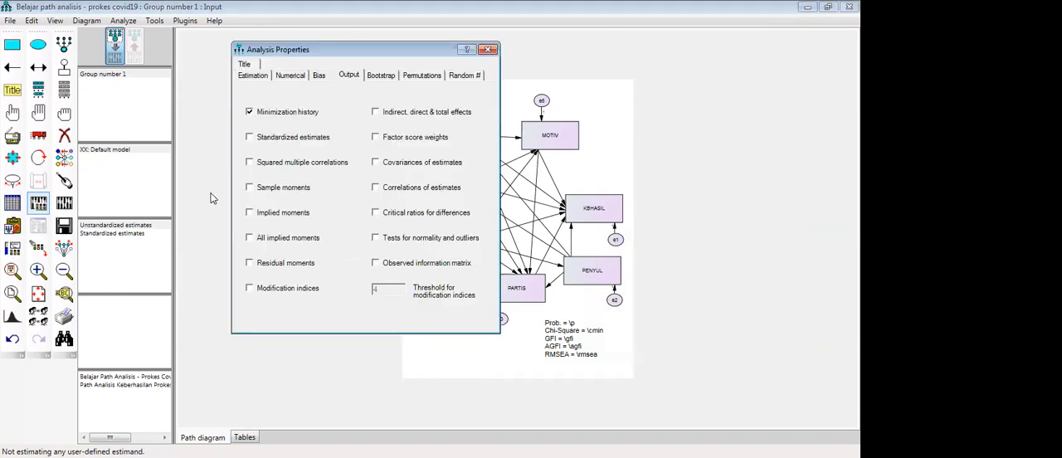
pyautogui.click(258, 77)
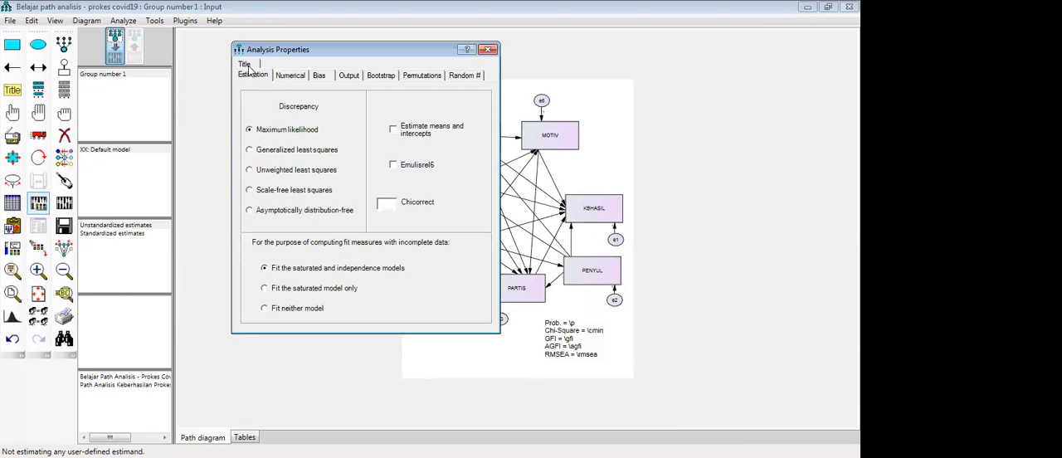
pyautogui.click(247, 67)
pyautogui.click(259, 65)
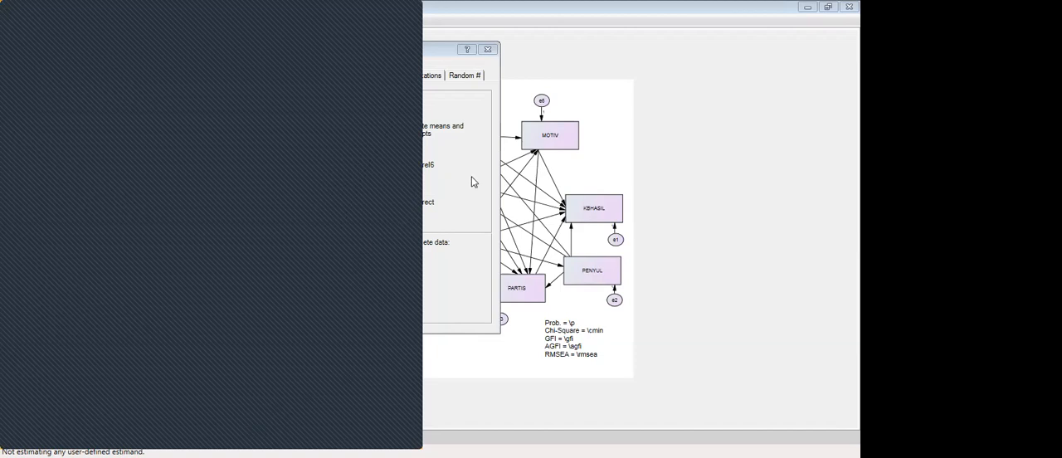
pyautogui.click(427, 276)
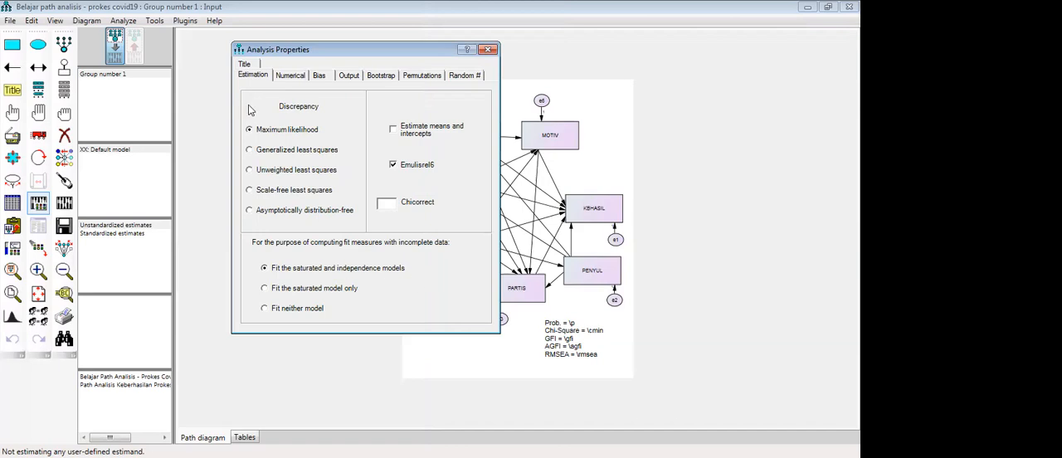
pyautogui.click(297, 78)
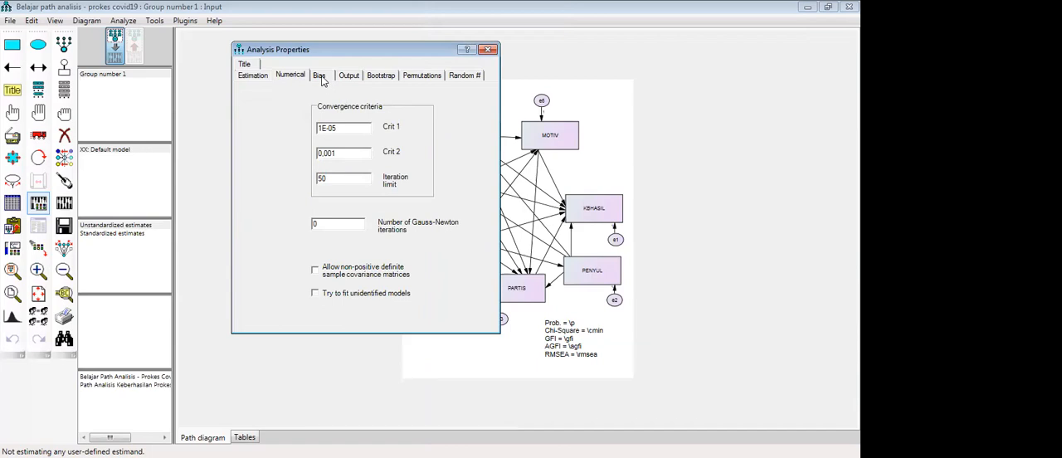
pyautogui.click(323, 81)
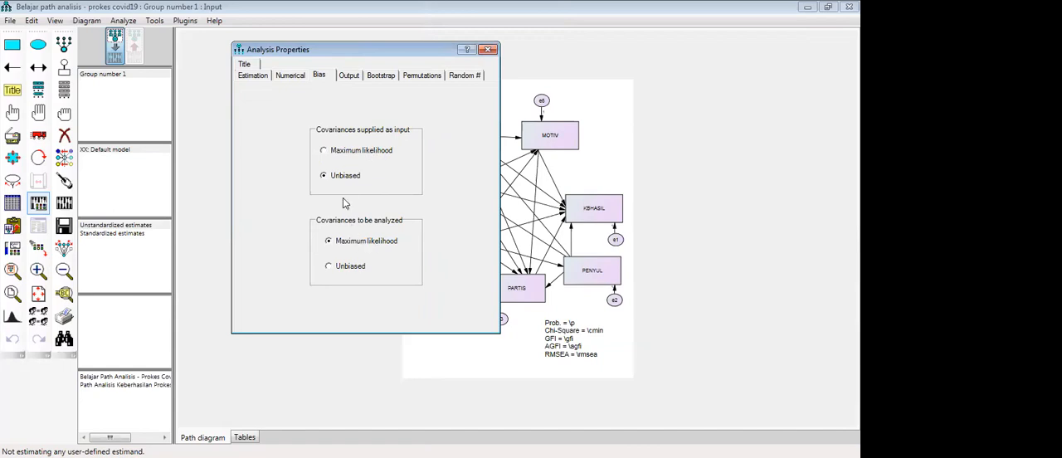
# - Request output of standardized estimates, squared multiple correlations, indirect/direct/total effects, factor score weights, estimate correlations, critical ratios, normality and outlier tests, and the observed information matrix
pyautogui.click(348, 77)
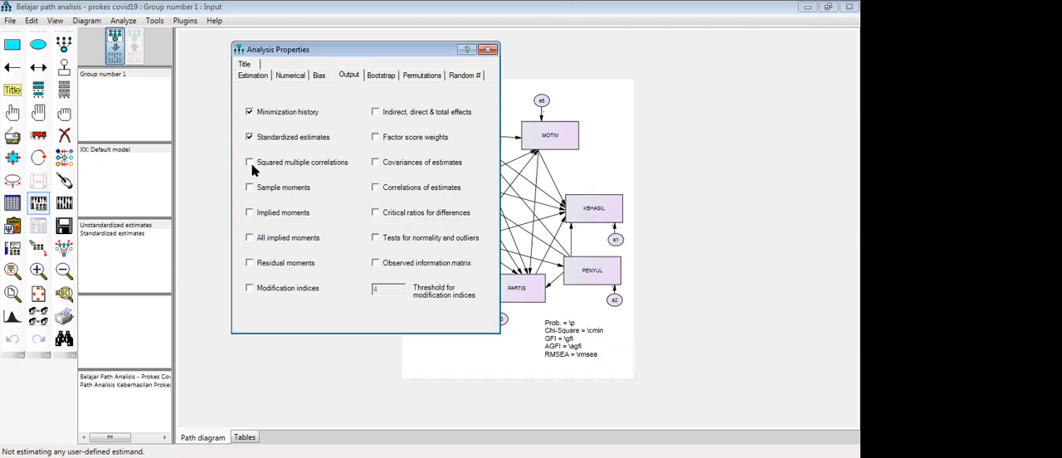
pyautogui.click(252, 163)
pyautogui.click(376, 113)
pyautogui.click(376, 139)
pyautogui.click(375, 213)
pyautogui.click(376, 262)
# - Review the bootstrap, permutation and random number settings, recheck the output options and close the analysis properties
pyautogui.click(384, 76)
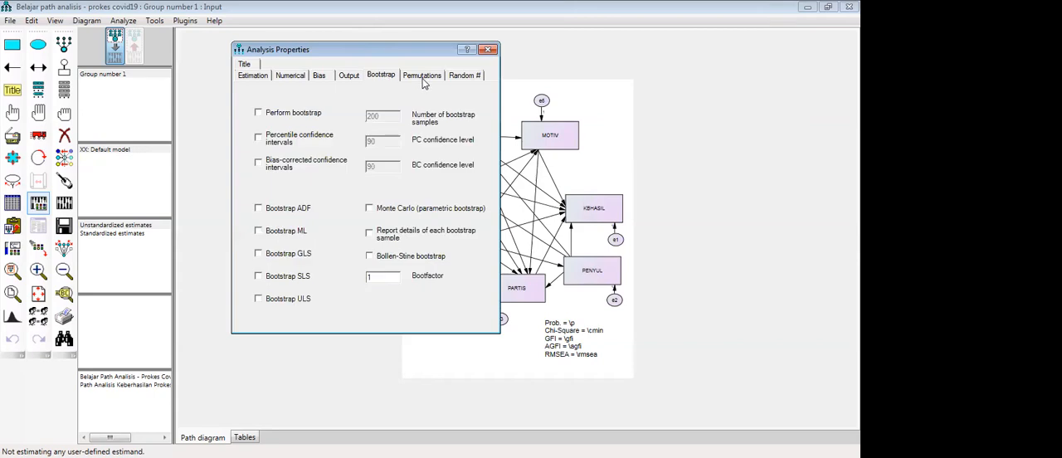
pyautogui.click(424, 80)
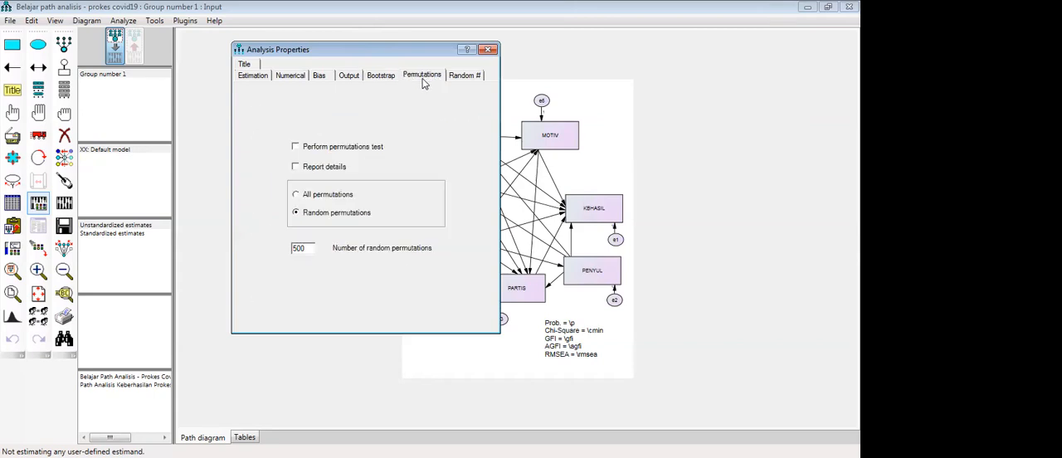
pyautogui.click(467, 73)
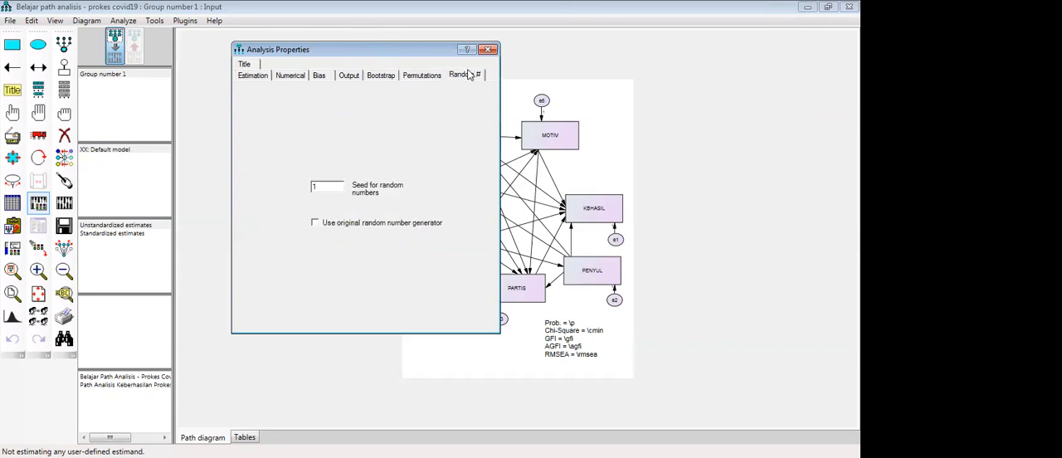
pyautogui.click(350, 78)
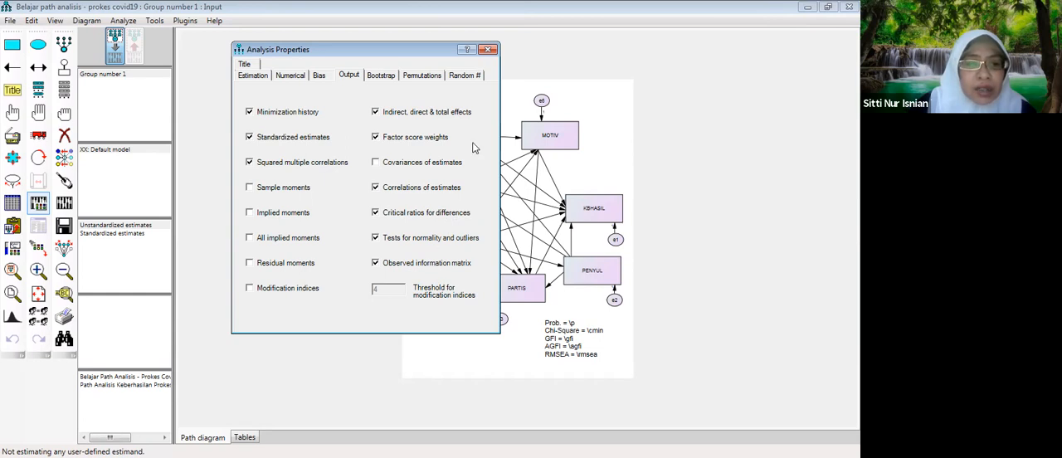
pyautogui.click(488, 50)
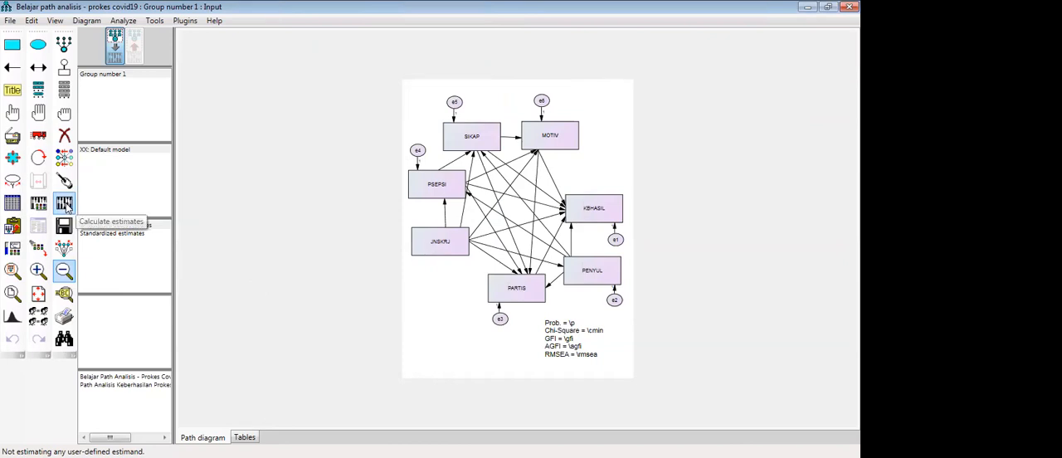
# - Try to calculate the estimates, and check the data file assigned to Group number 1 between attempts
pyautogui.click(66, 206)
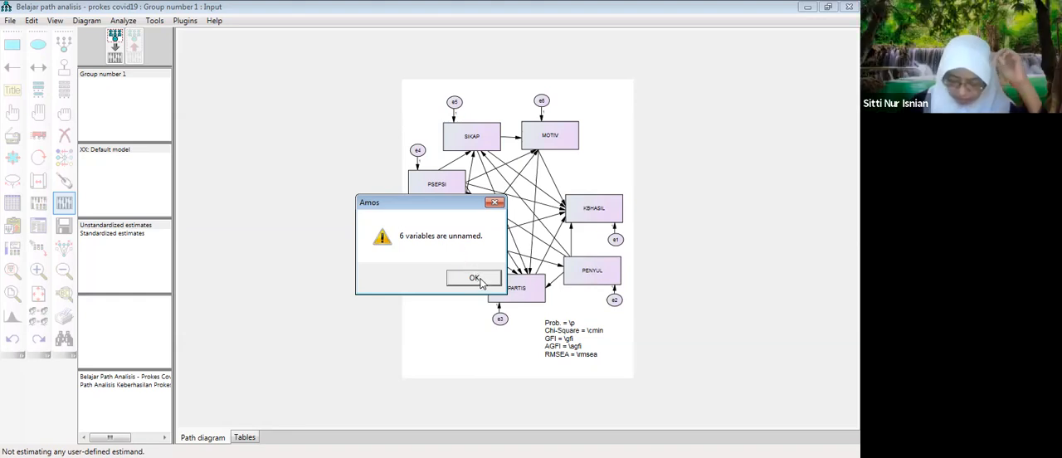
pyautogui.click(476, 279)
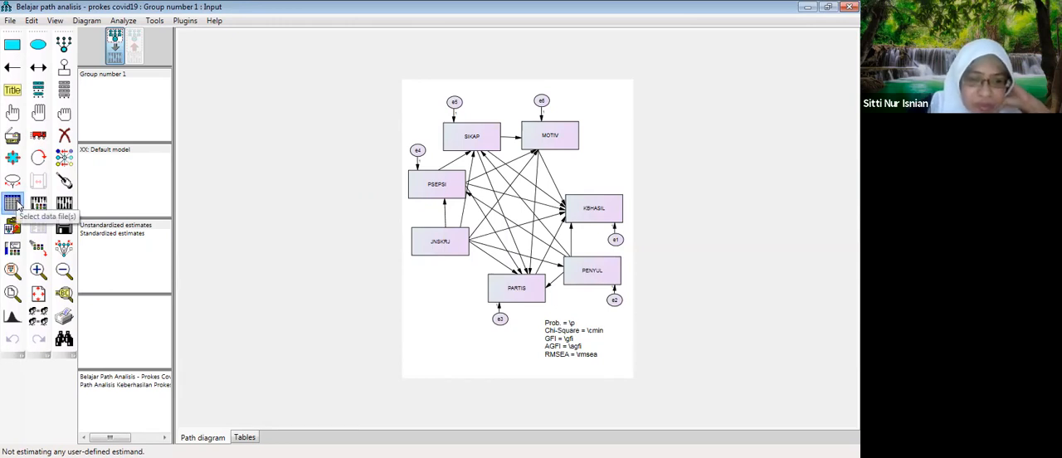
pyautogui.hotkey('ctrl', 'd')
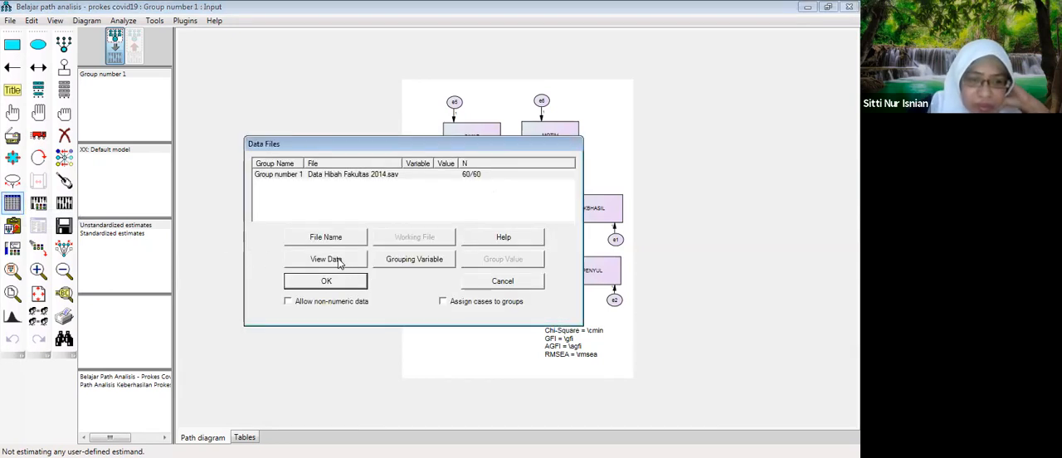
pyautogui.click(342, 260)
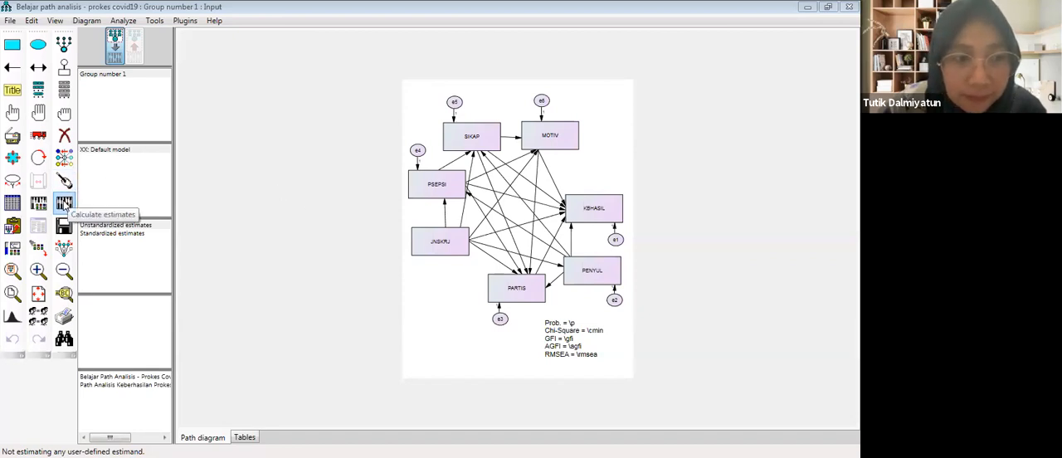
pyautogui.click(64, 205)
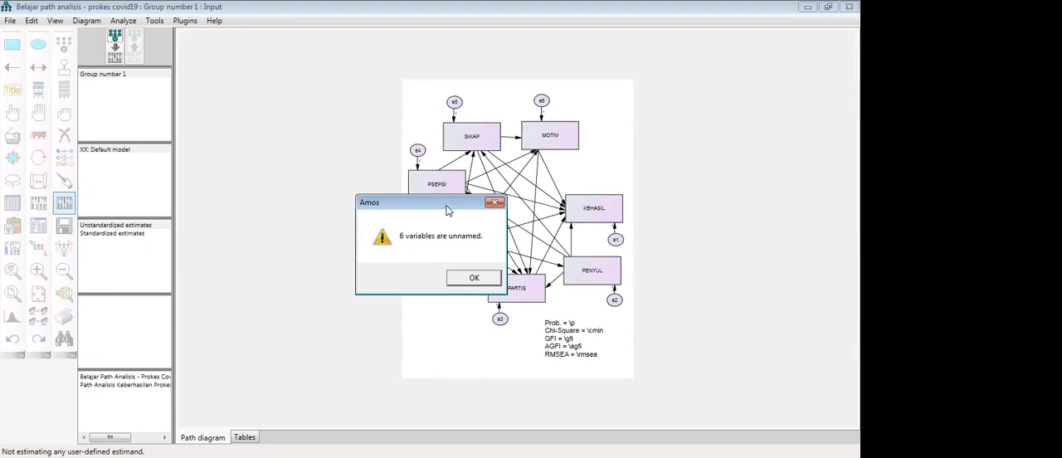
pyautogui.moveTo(446, 210); pyautogui.dragTo(355, 223)
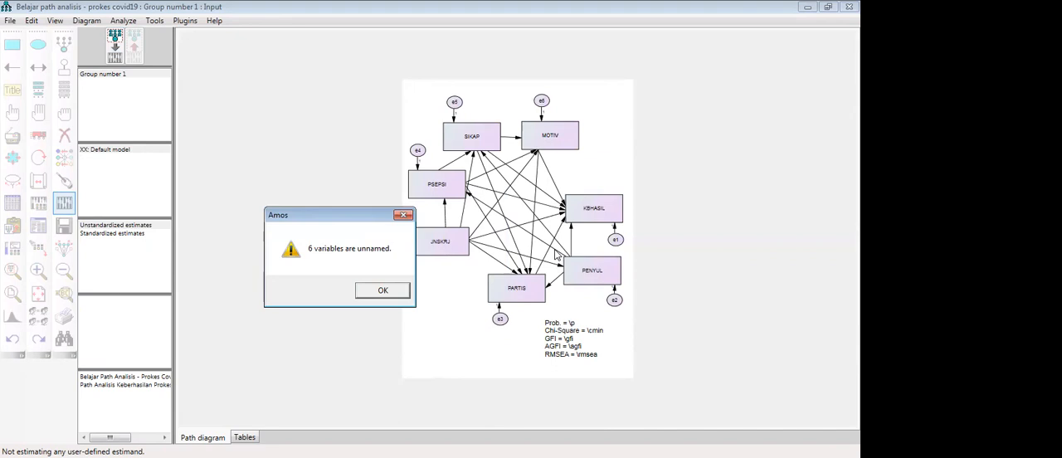
pyautogui.click(382, 291)
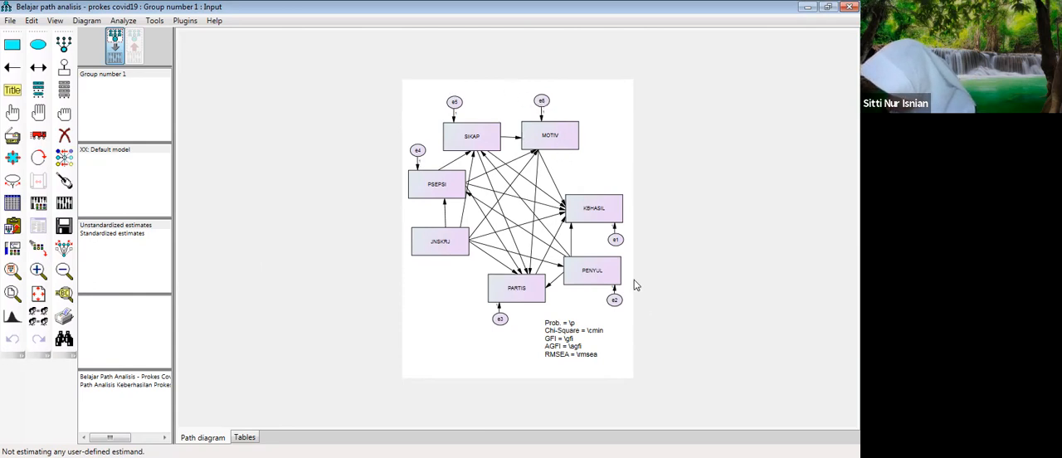
# - Set the variable name of the error term attached to KBHASIL to e1, copied from its label
pyautogui.doubleClick(615, 240)
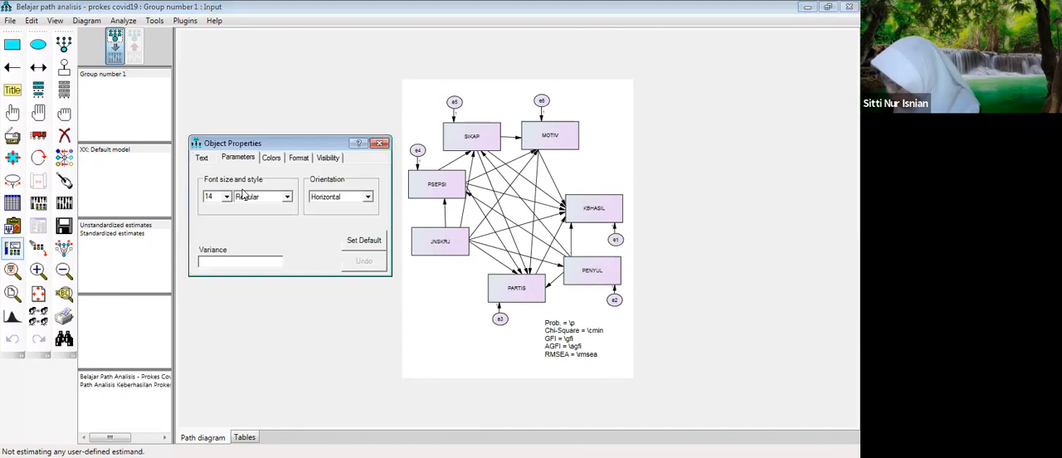
pyautogui.click(201, 158)
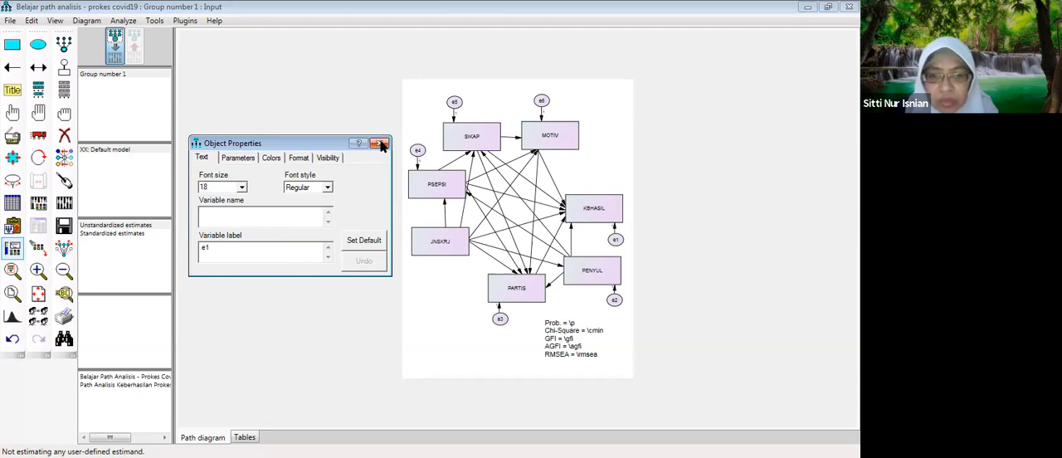
pyautogui.moveTo(215, 248); pyautogui.dragTo(184, 249)
pyautogui.hotkey('ctrl', 'c')
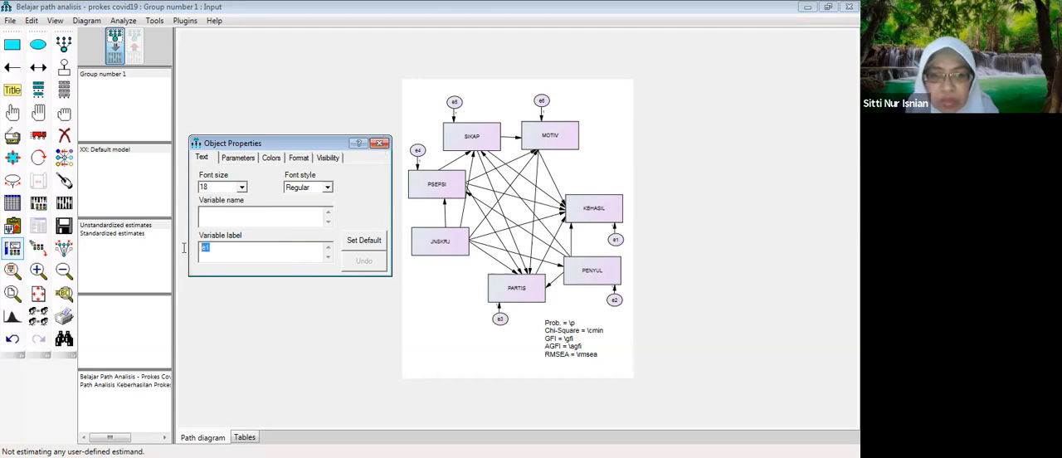
pyautogui.click(220, 210)
pyautogui.hotkey('ctrl', 'v')
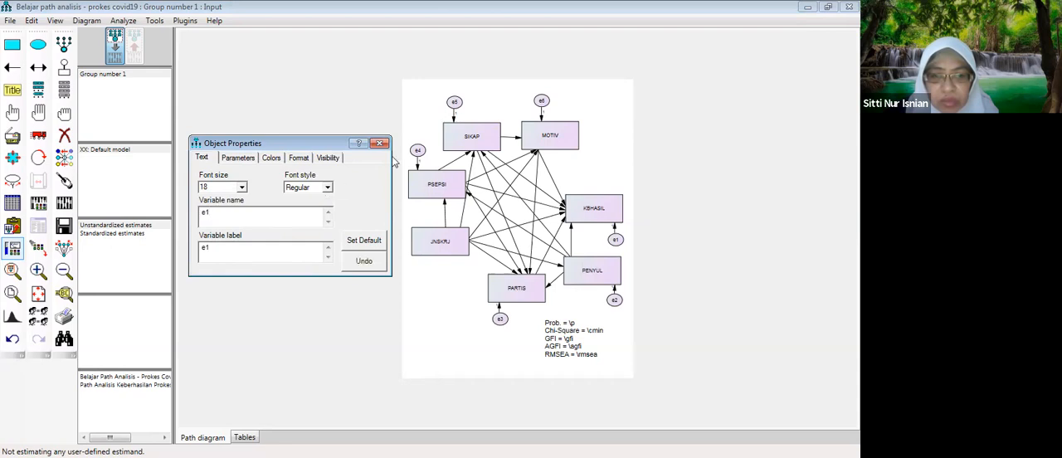
# - Try to fill in the variable names of the error terms attached to MOTIV and SIKAP from the copied label
pyautogui.click(541, 105)
pyautogui.click(215, 217)
pyautogui.hotkey('ctrl', 'v')
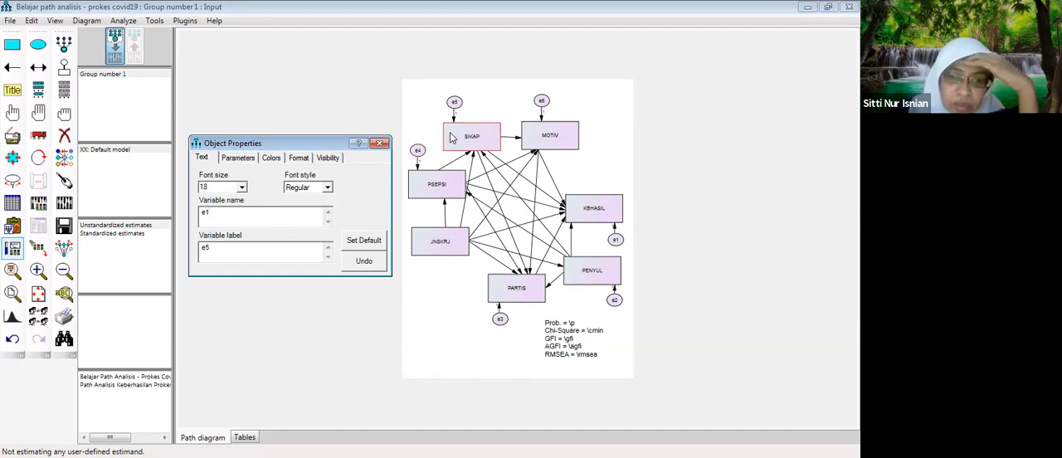
# - Name the error term attached to PSEPSI e4 and the one attached to PARTIS e3, matching their labels
pyautogui.click(417, 152)
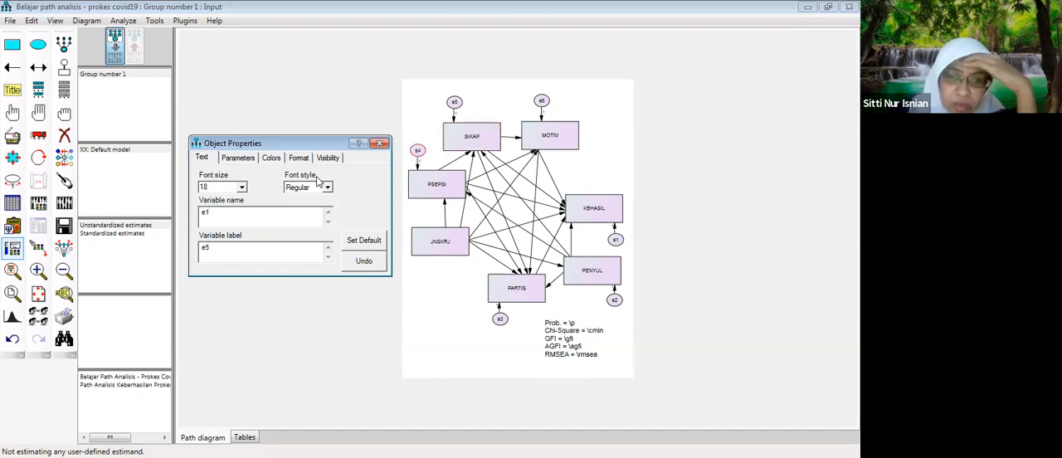
pyautogui.moveTo(218, 249); pyautogui.dragTo(187, 253)
pyautogui.hotkey('ctrl', 'c')
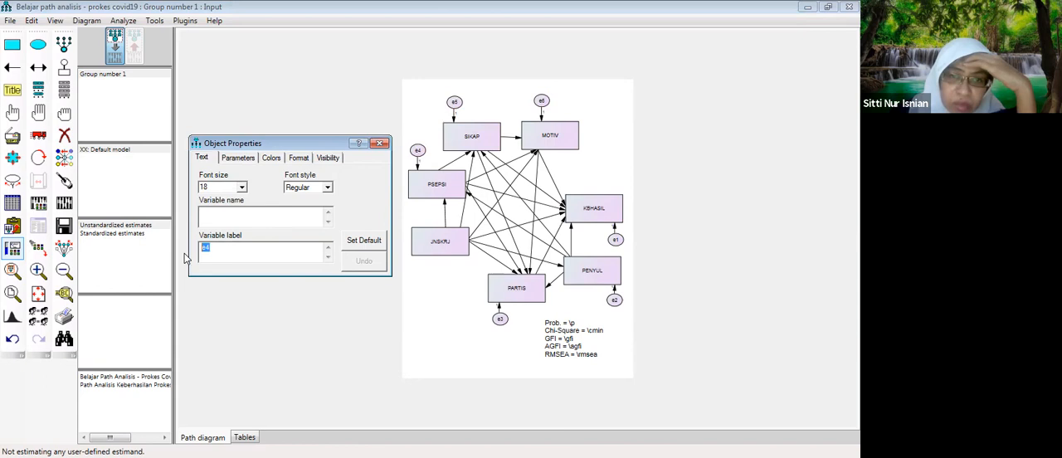
pyautogui.click(217, 217)
pyautogui.hotkey('ctrl', 'v')
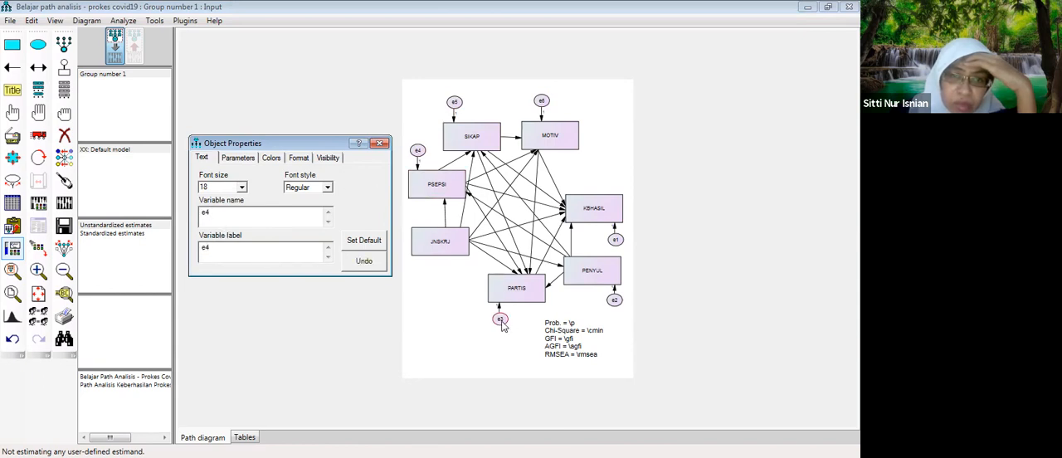
pyautogui.moveTo(212, 249); pyautogui.dragTo(183, 246)
pyautogui.hotkey('ctrl', 'c')
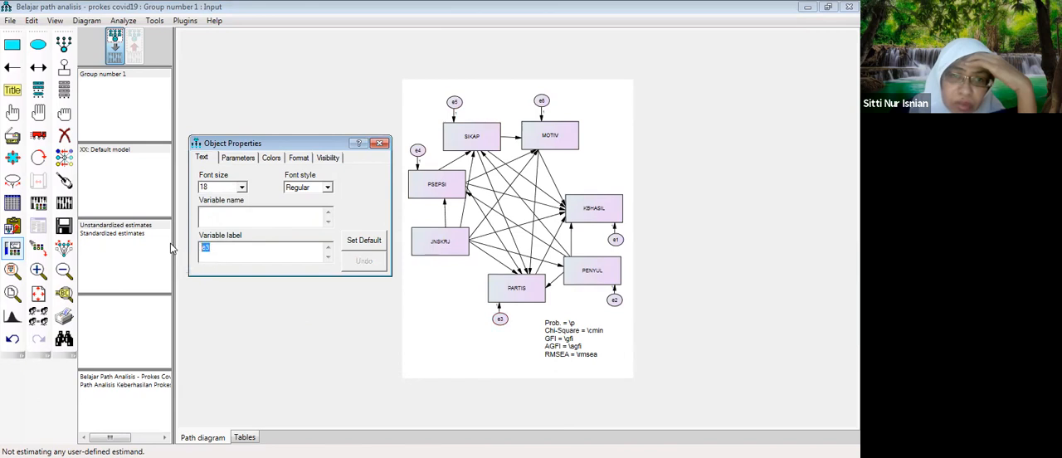
pyautogui.click(228, 212)
pyautogui.hotkey('ctrl', 'v')
# - Name the error term attached to PENYUL e2 and check the variable name of the one attached to KBHASIL
pyautogui.click(614, 300)
pyautogui.moveTo(214, 249); pyautogui.dragTo(190, 255)
pyautogui.hotkey('ctrl', 'c')
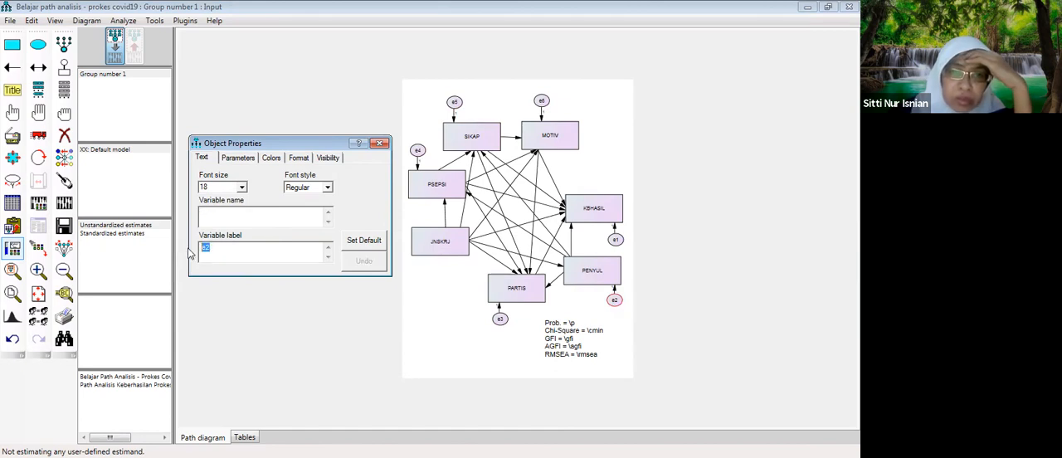
pyautogui.click(226, 212)
pyautogui.hotkey('ctrl', 'v')
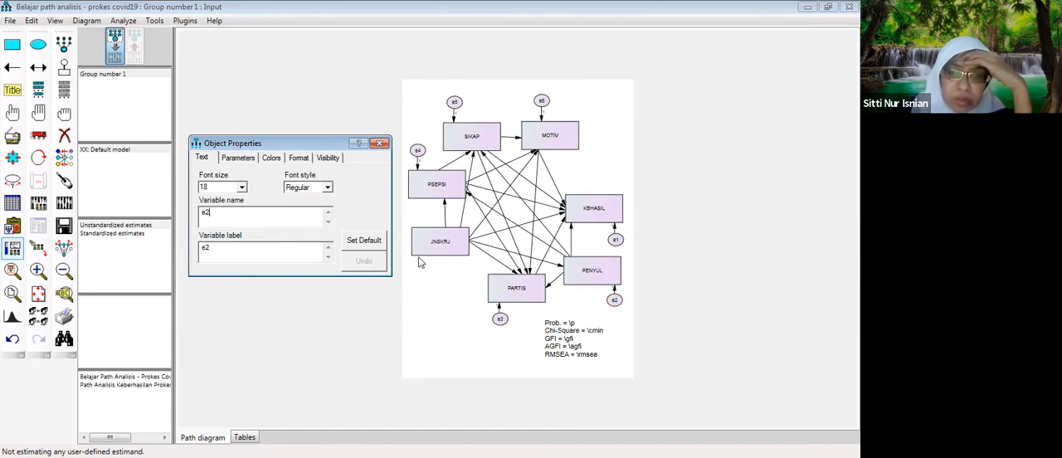
pyautogui.click(615, 240)
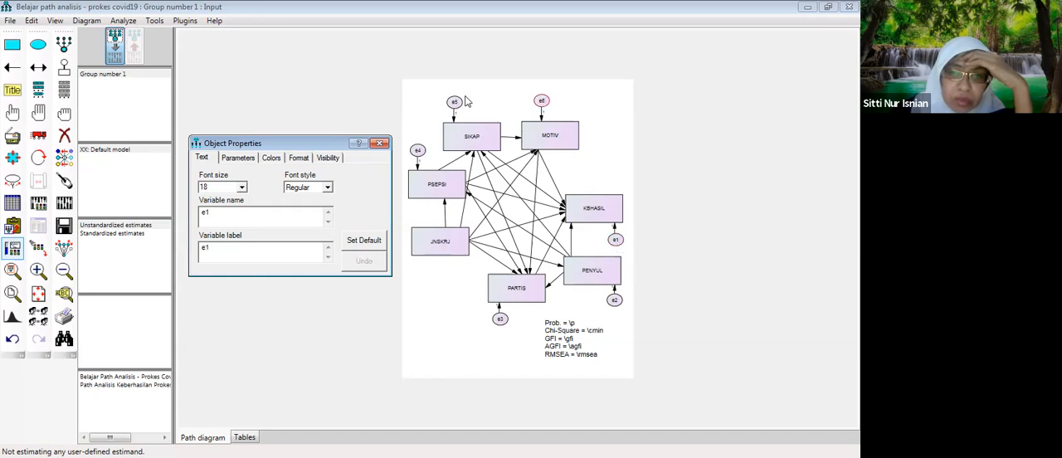
# - Correct the variable names of the error terms attached to MOTIV and SIKAP to e6 and e5
pyautogui.doubleClick(204, 247)
pyautogui.doubleClick(237, 211)
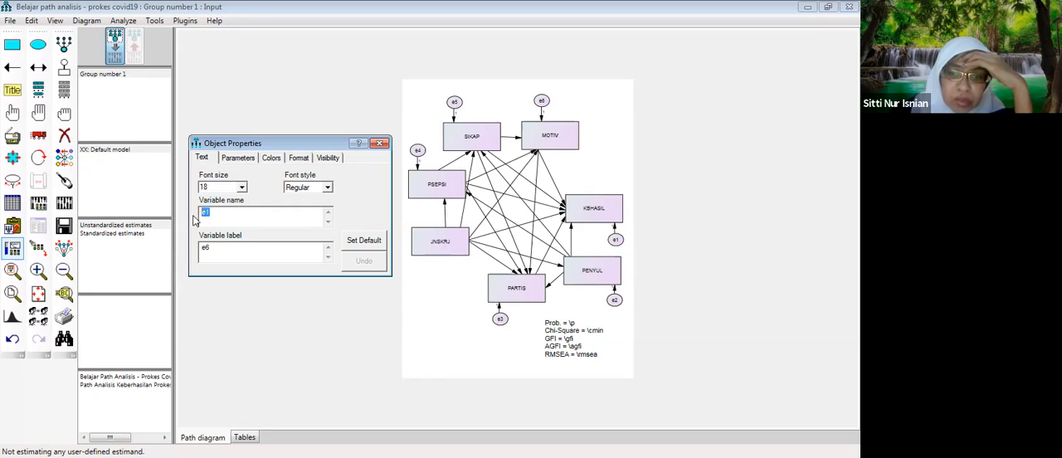
pyautogui.write('e6')
pyautogui.click(456, 104)
pyautogui.doubleClick(205, 248)
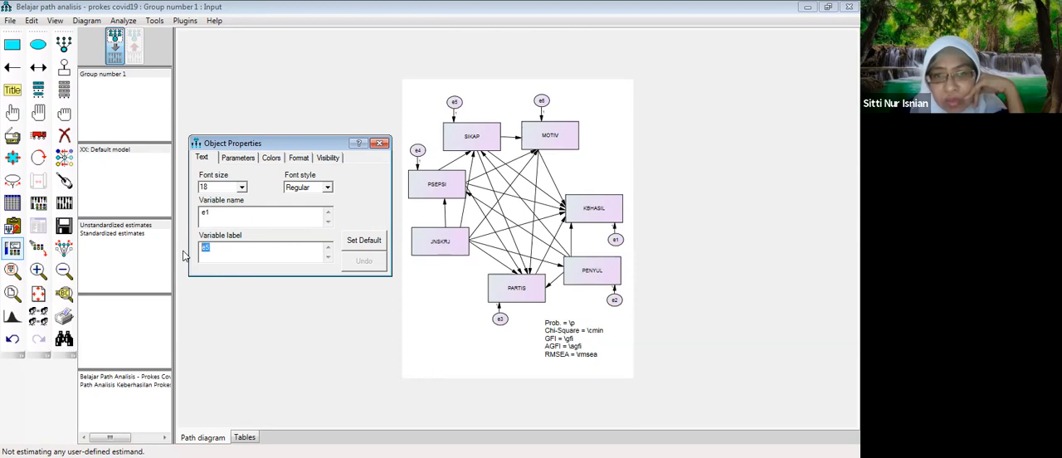
pyautogui.hotkey('ctrl', 'c')
pyautogui.moveTo(214, 213); pyautogui.dragTo(179, 218)
pyautogui.hotkey('ctrl', 'v')
# - Check the variable name of error term e4, close the object properties and save the path diagram
pyautogui.click(418, 150)
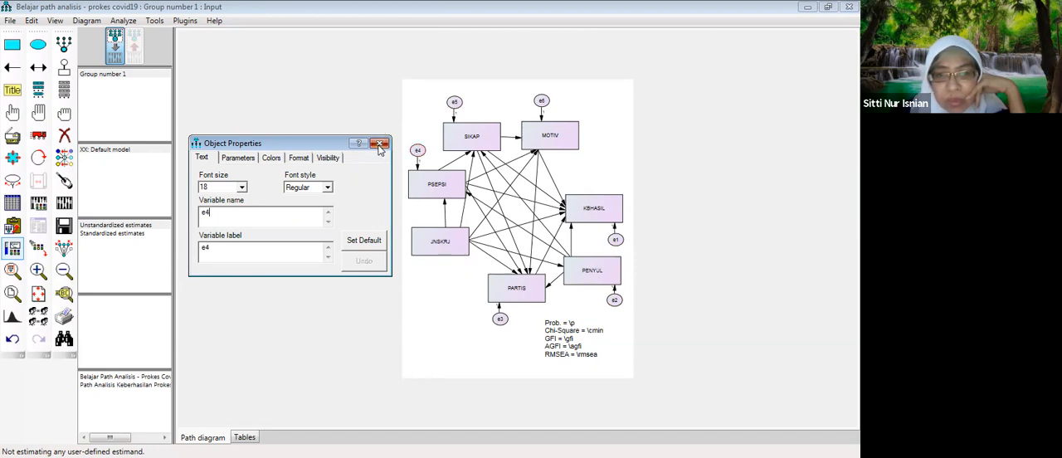
pyautogui.click(379, 146)
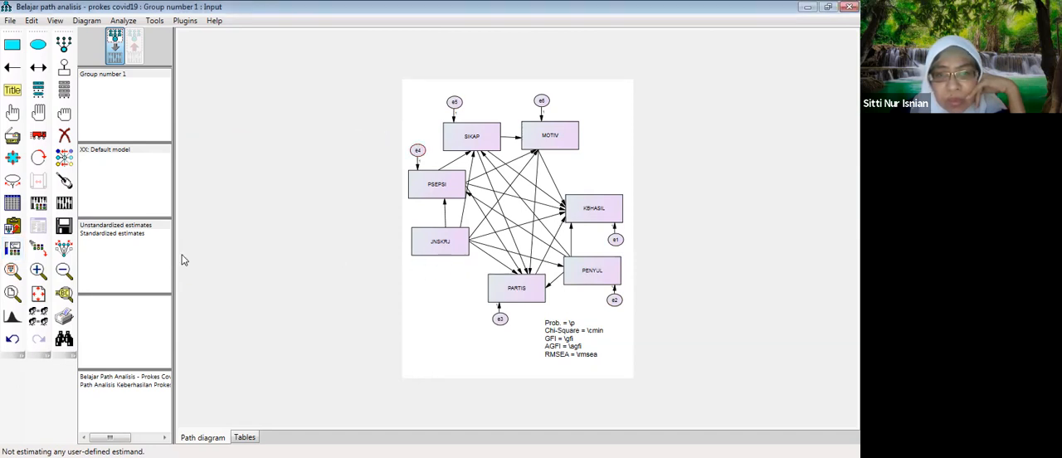
pyautogui.click(10, 19)
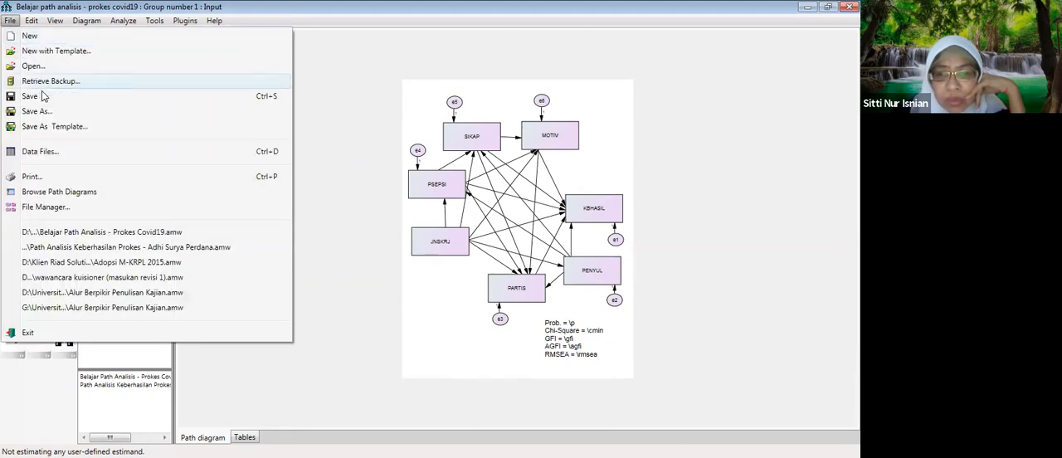
pyautogui.click(40, 93)
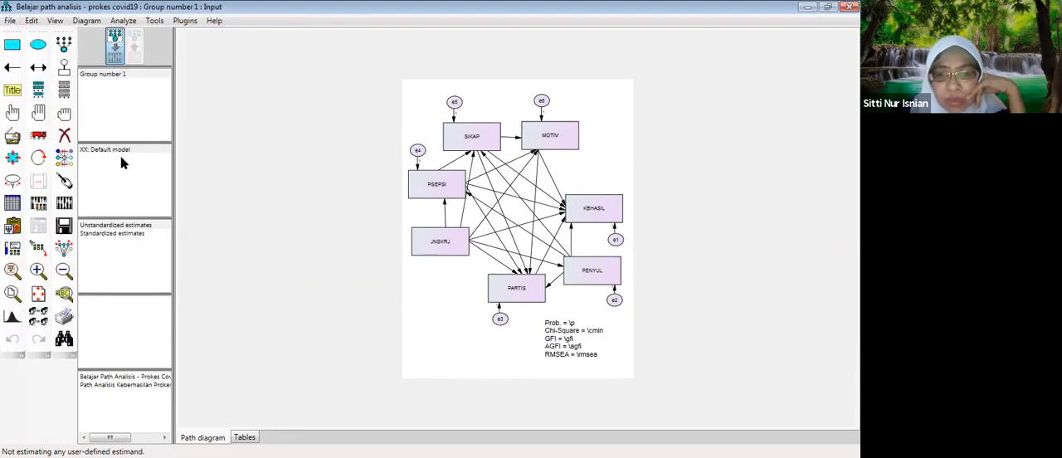
# - Calculate the model estimates, review the computation summary and run the calculation again
pyautogui.click(70, 200)
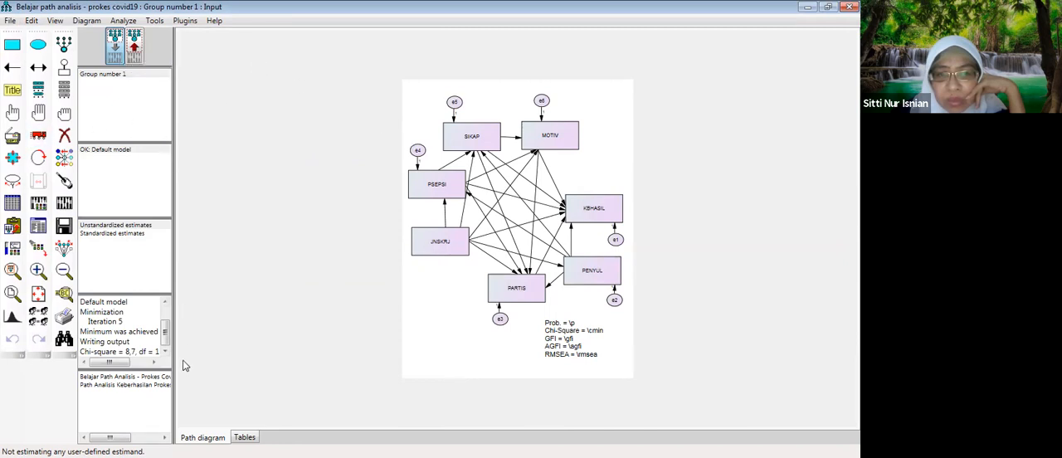
pyautogui.moveTo(167, 334); pyautogui.dragTo(168, 335)
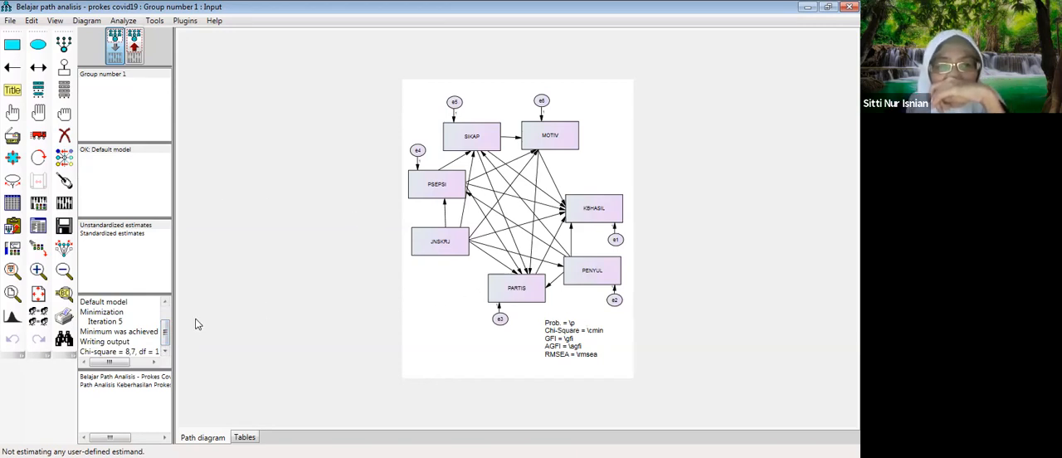
pyautogui.moveTo(168, 334); pyautogui.dragTo(167, 322)
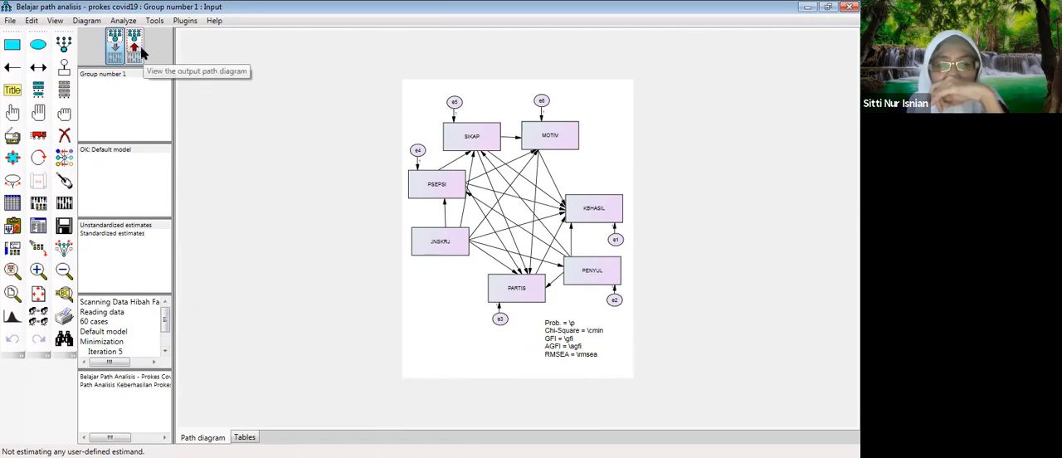
pyautogui.click(65, 202)
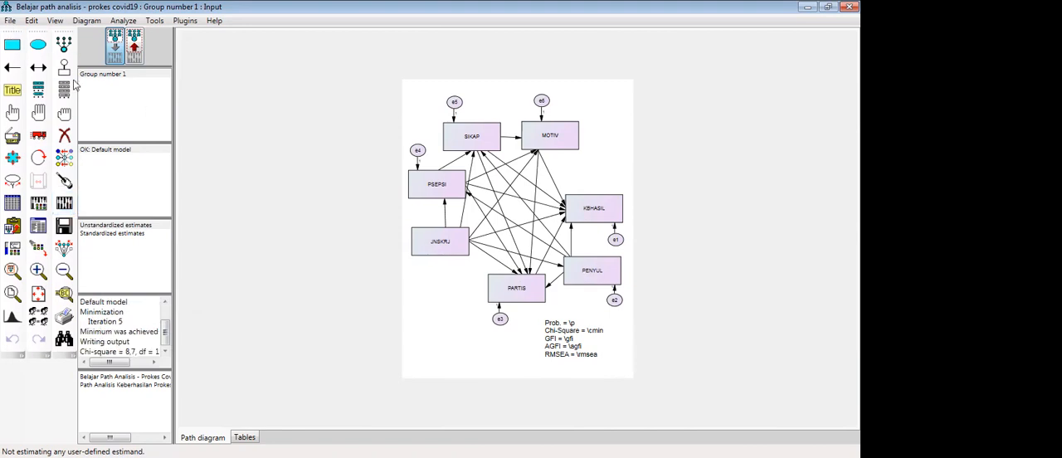
# - Display the output path diagram with the standardized estimates
pyautogui.click(135, 50)
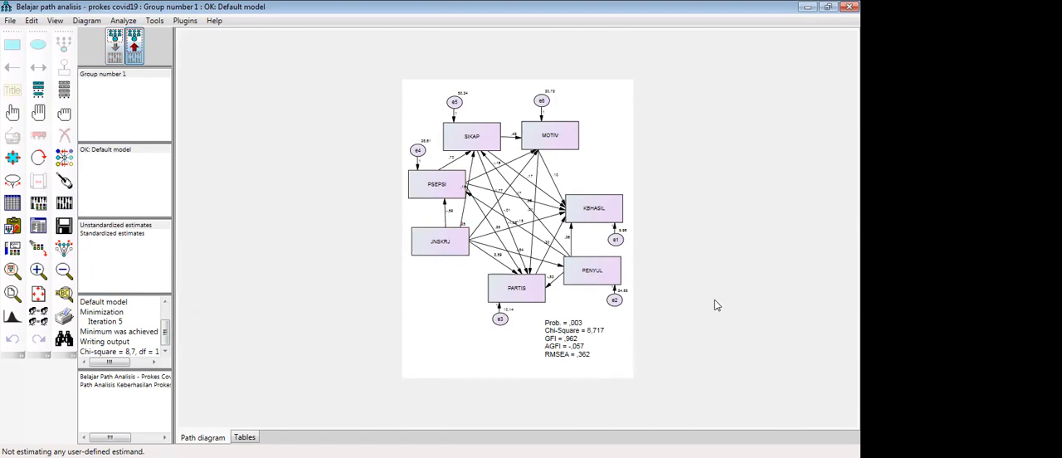
pyautogui.click(118, 234)
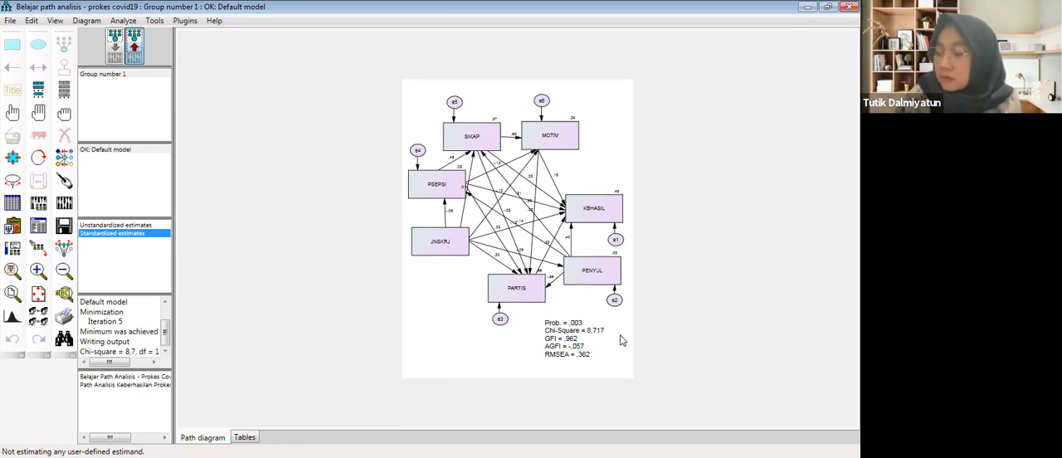
pyautogui.click(622, 340)
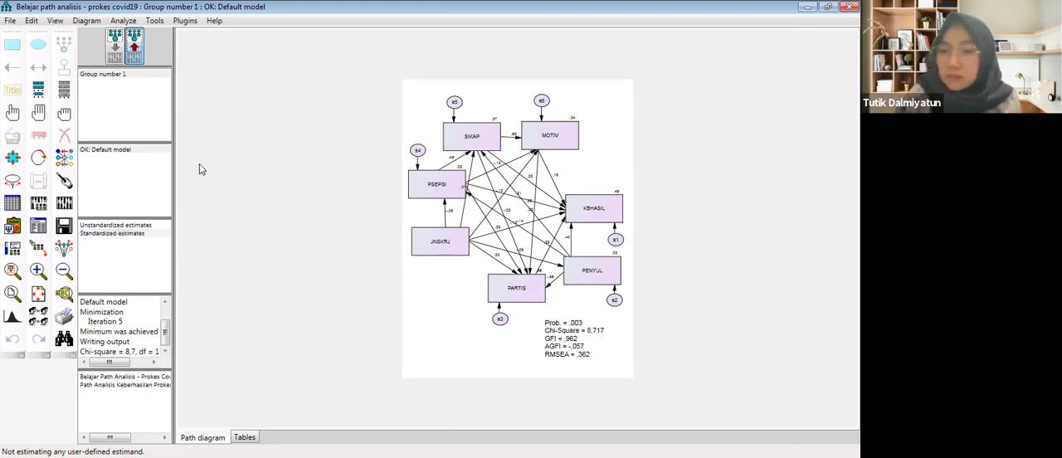